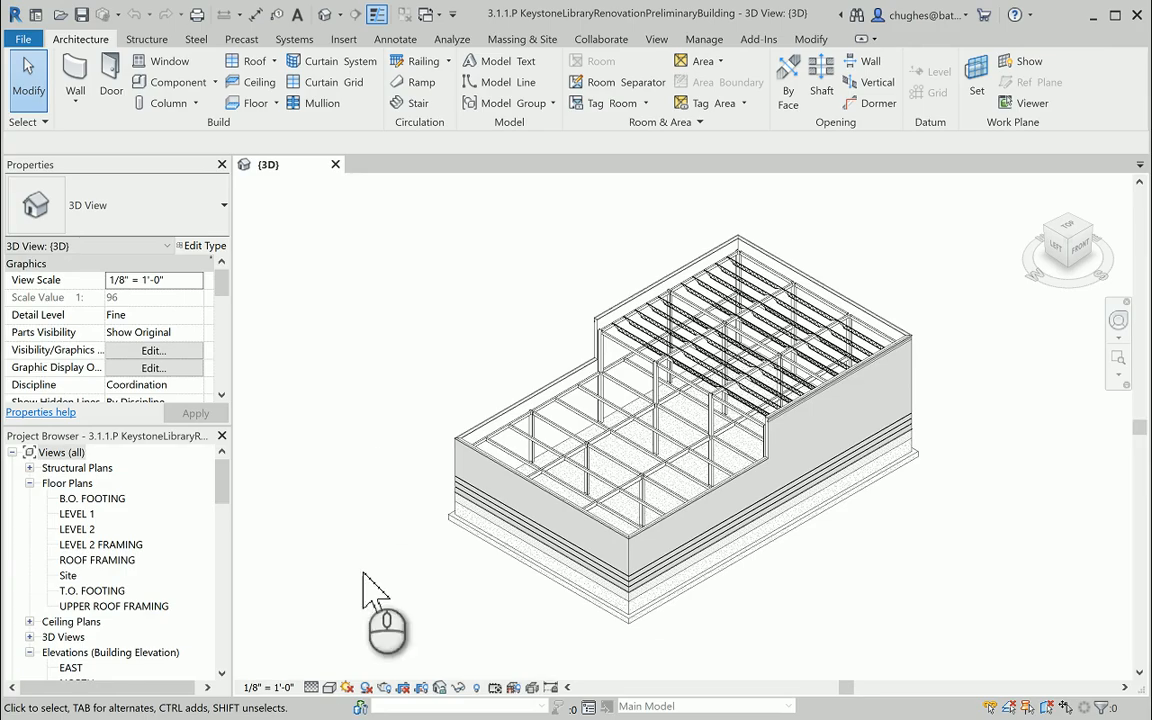
# Set the visual style of the 3D view to Shaded.
pyautogui.click(333, 688)
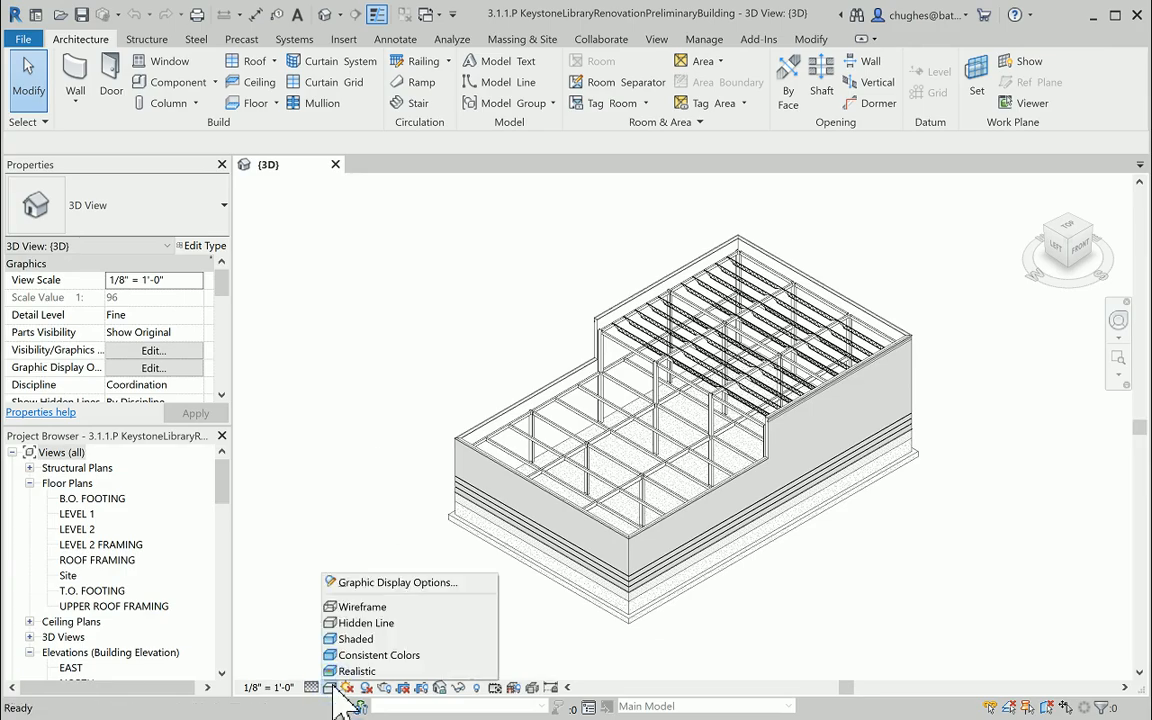
pyautogui.click(332, 638)
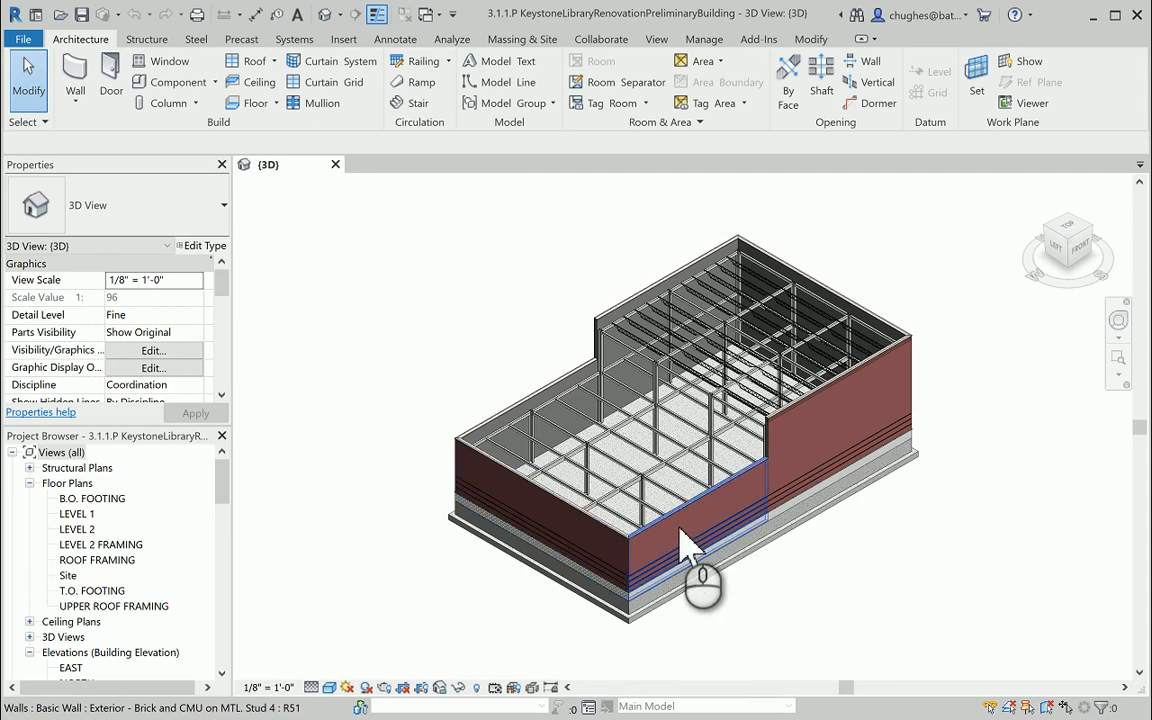
# Select the low brick wall at the near corner of the building and review the available Basic Wall types without changing its type.
pyautogui.scroll(3, 700, 548)
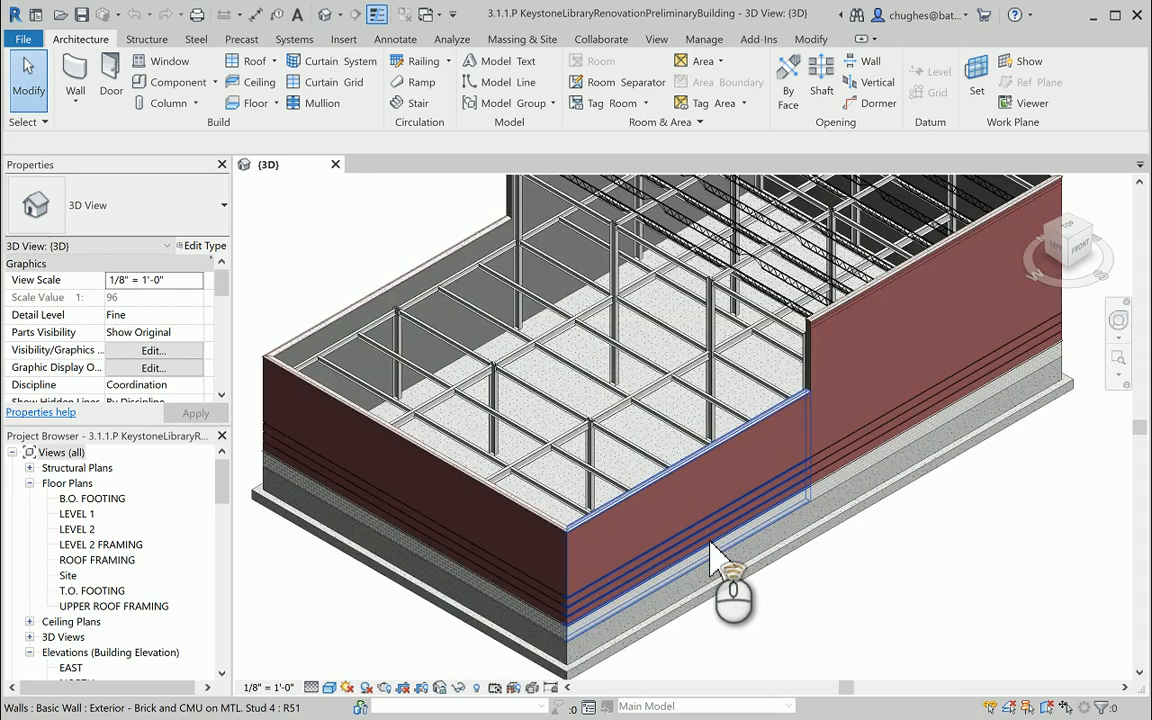
pyautogui.scroll(3, 640, 510)
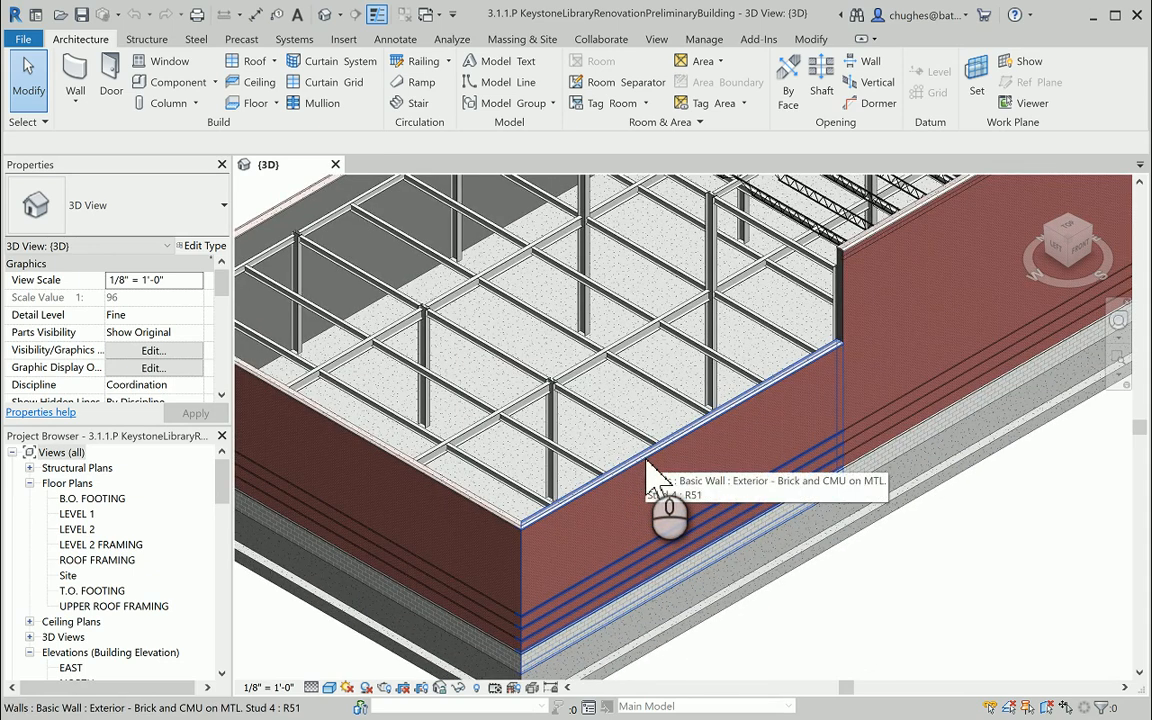
pyautogui.click(655, 478)
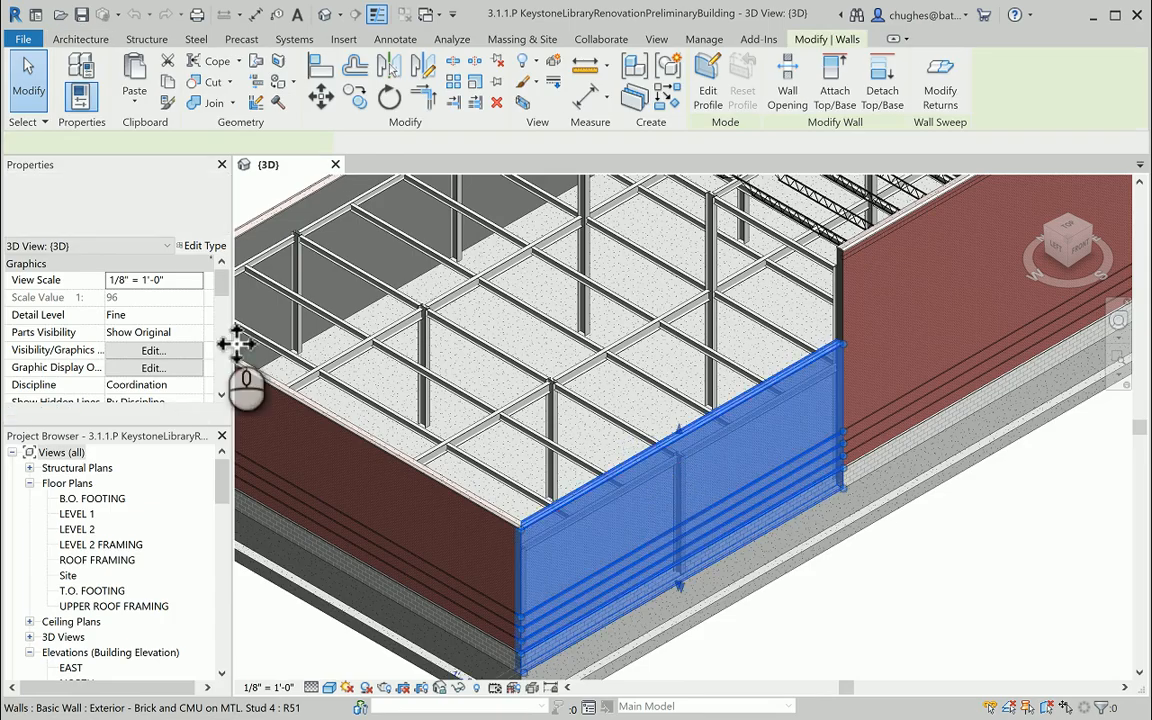
pyautogui.click(172, 197)
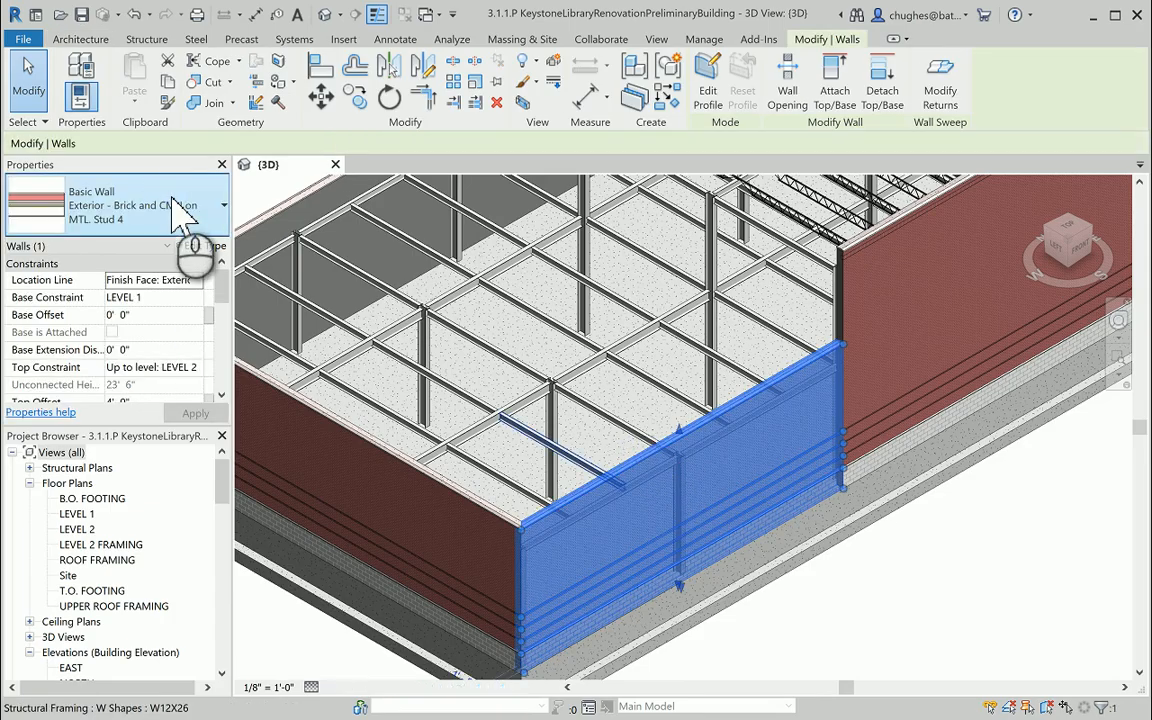
pyautogui.click(175, 210)
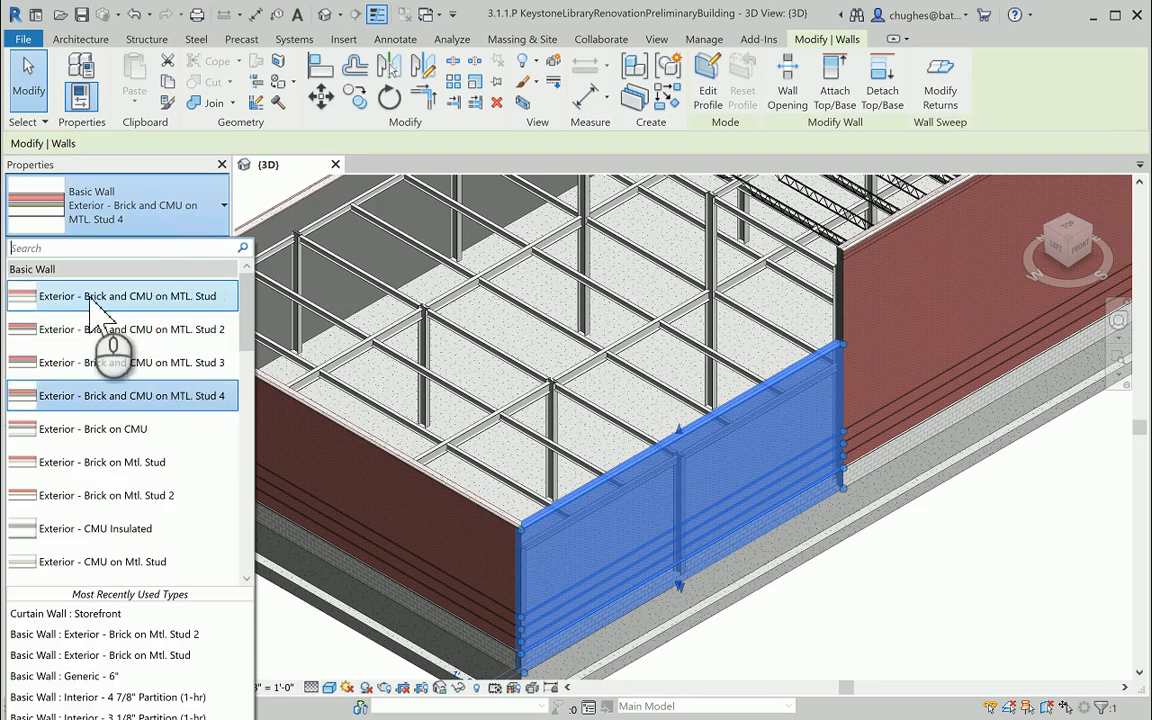
pyautogui.moveTo(186, 296)
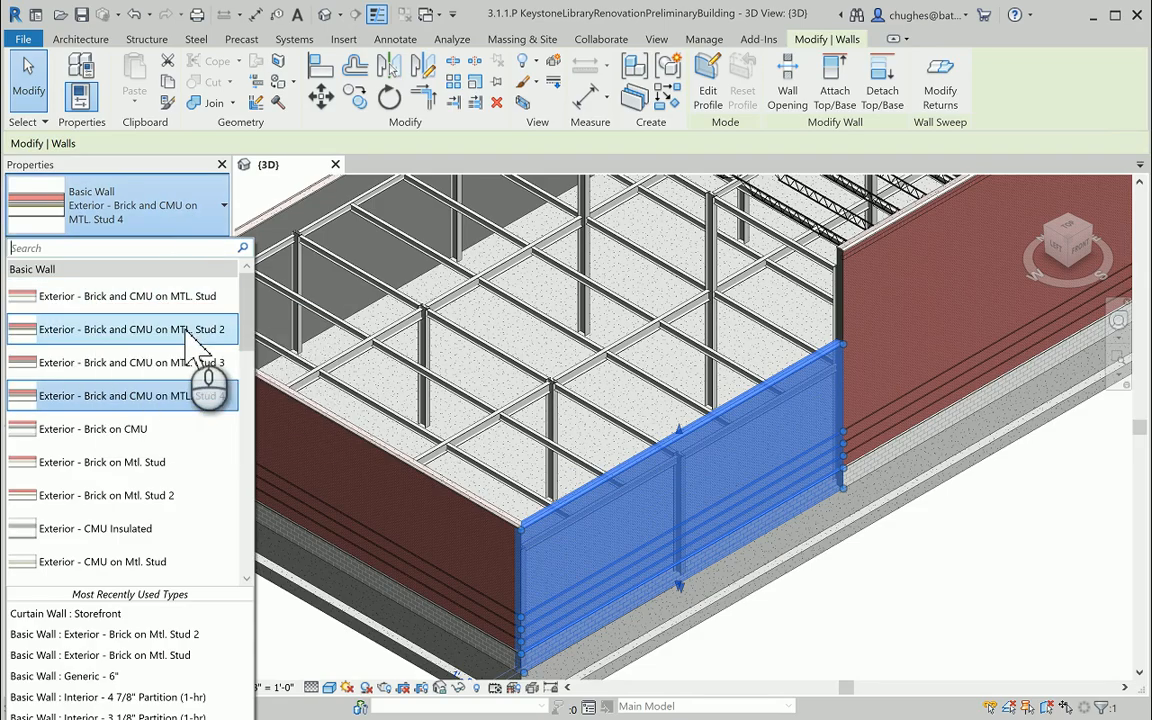
pyautogui.moveTo(205, 338)
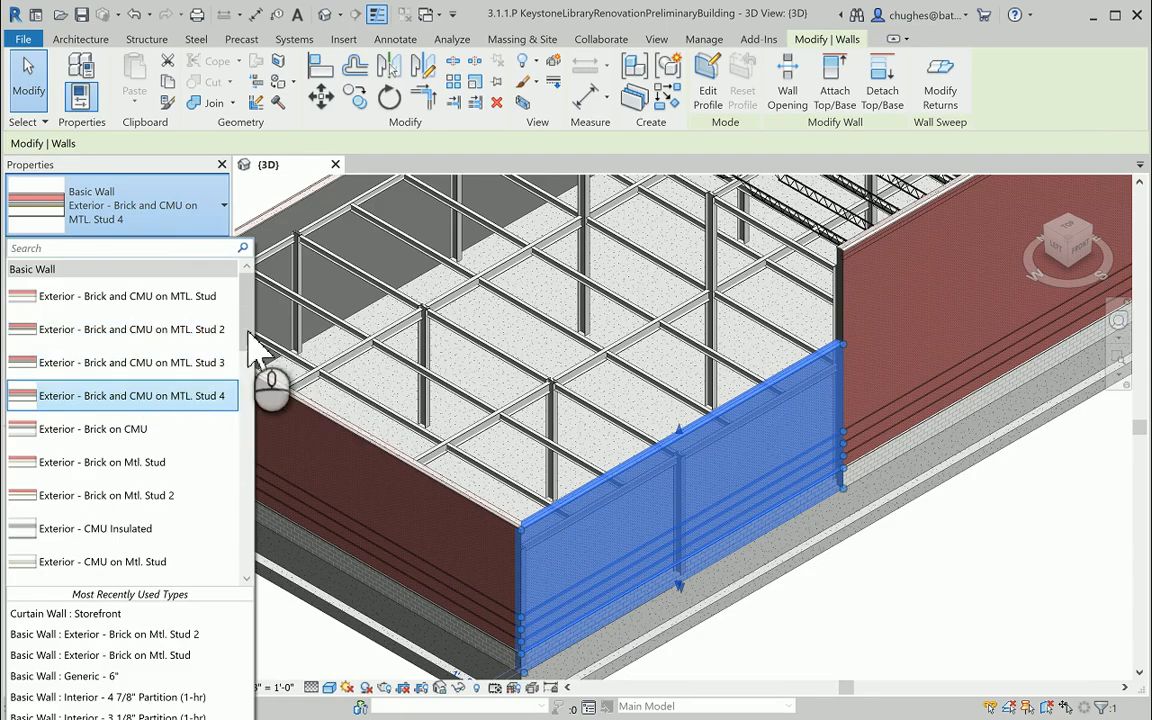
pyautogui.moveTo(248, 325); pyautogui.dragTo(90, 393)
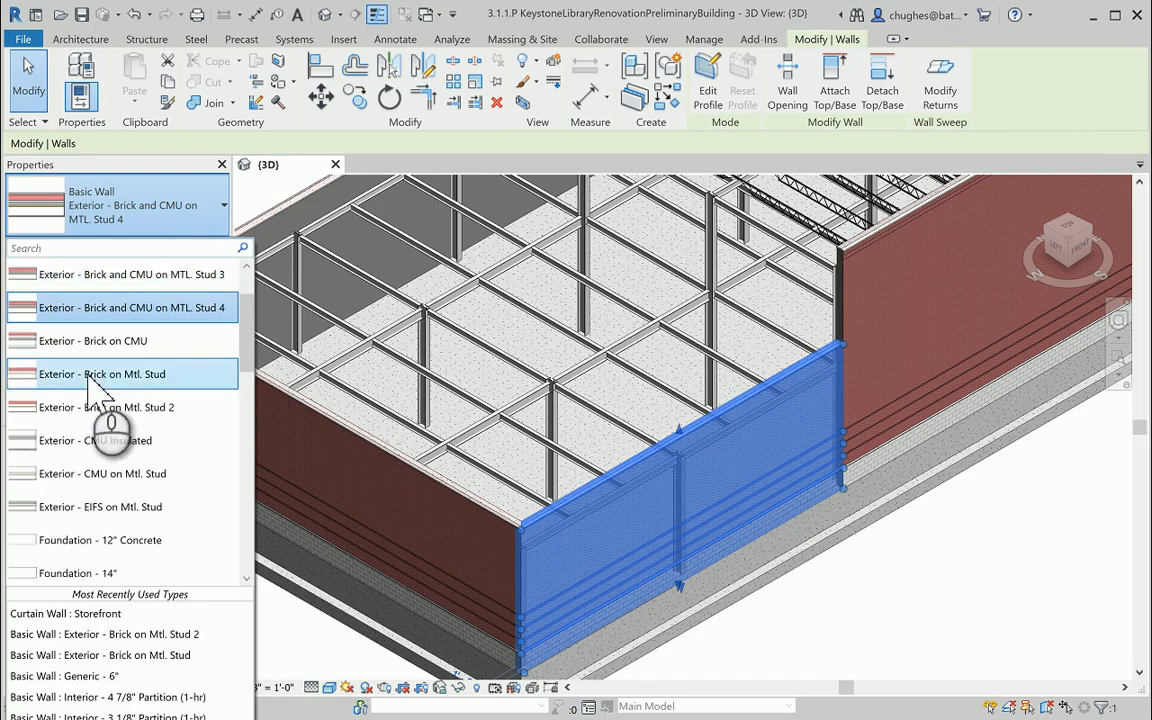
pyautogui.moveTo(156, 416)
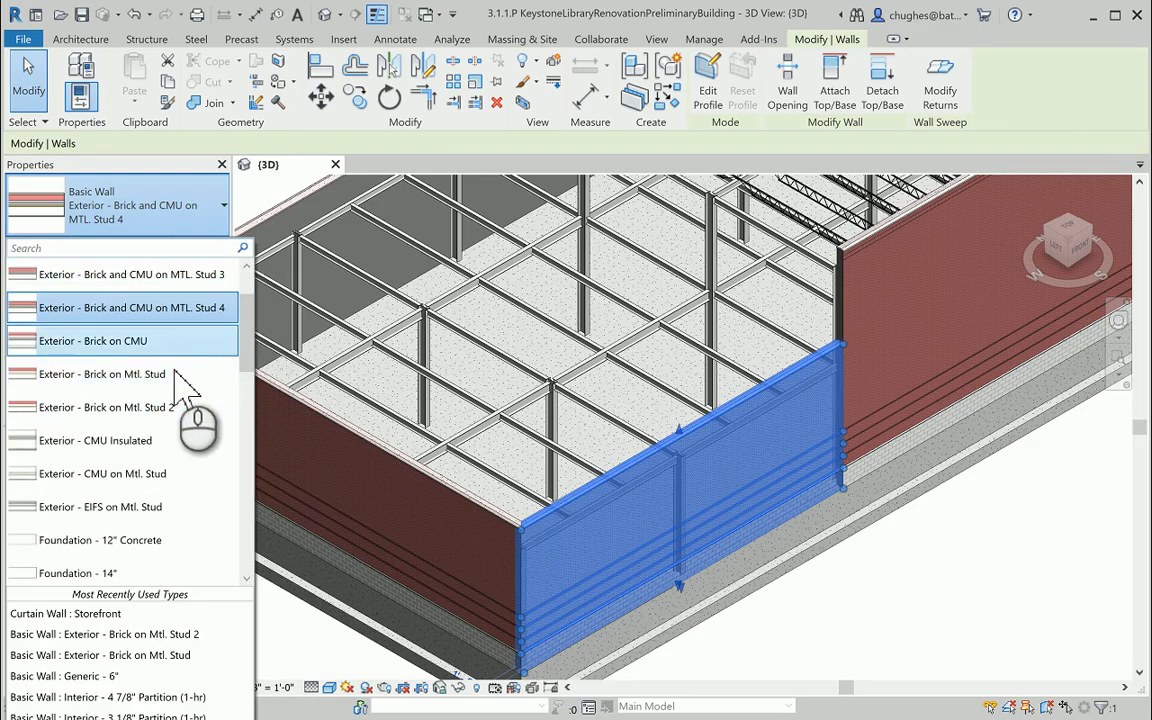
pyautogui.scroll(3, 173, 360)
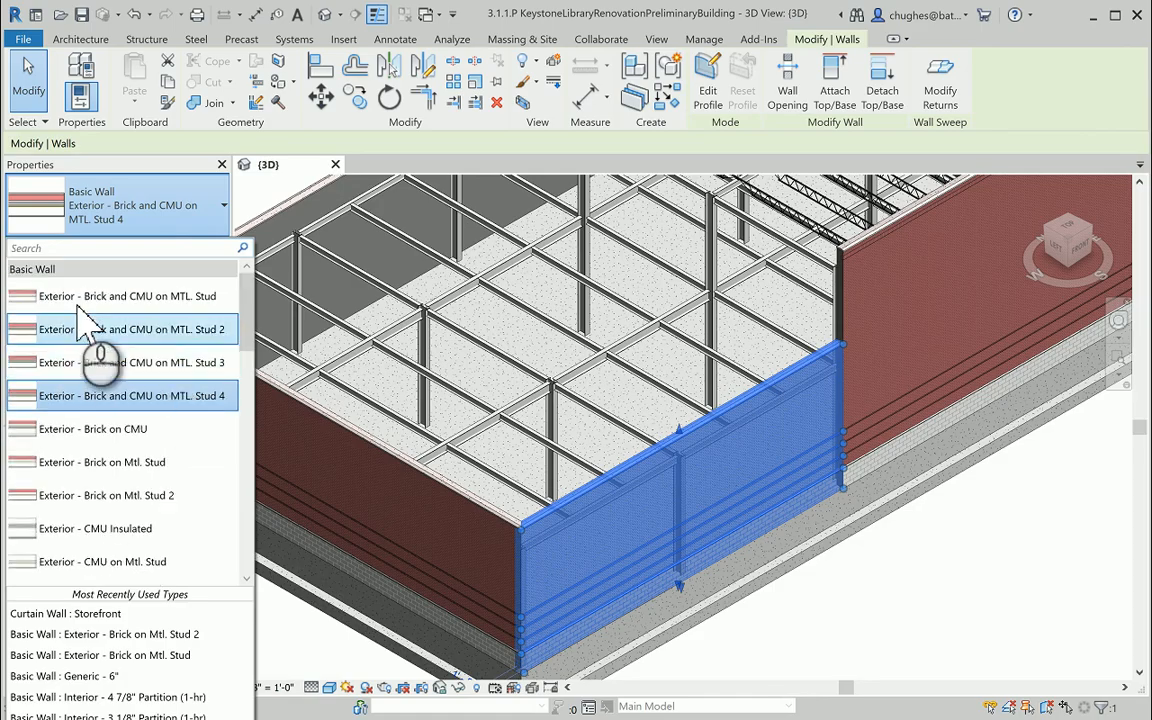
pyautogui.moveTo(97, 300)
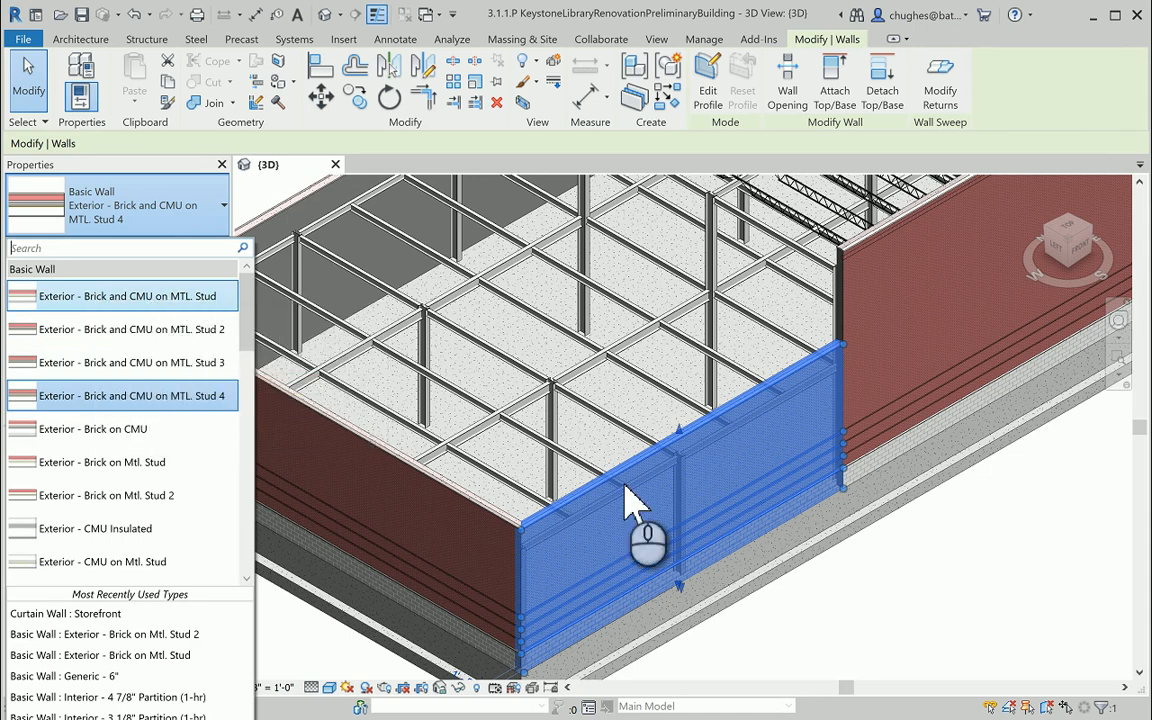
pyautogui.click(822, 650)
# Examine the low brick wall up close, including its block base, sill band, horizontal reveals and top cap.
pyautogui.scroll(5, 800, 535)
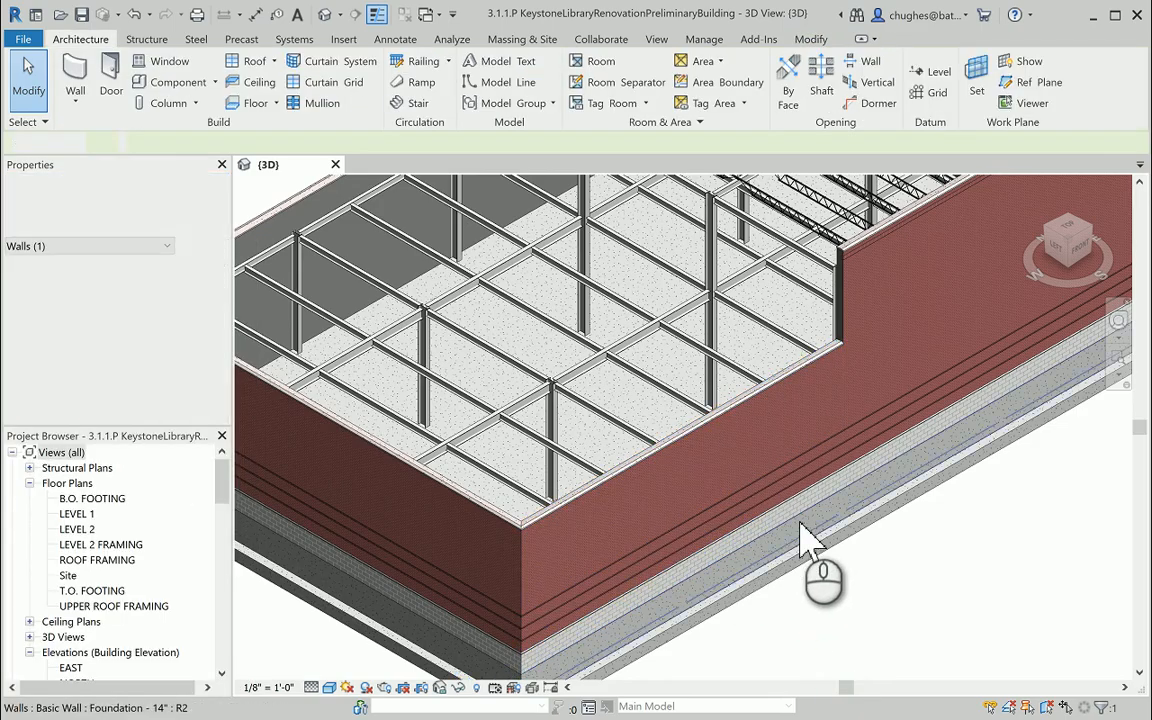
pyautogui.scroll(-3, 806, 530)
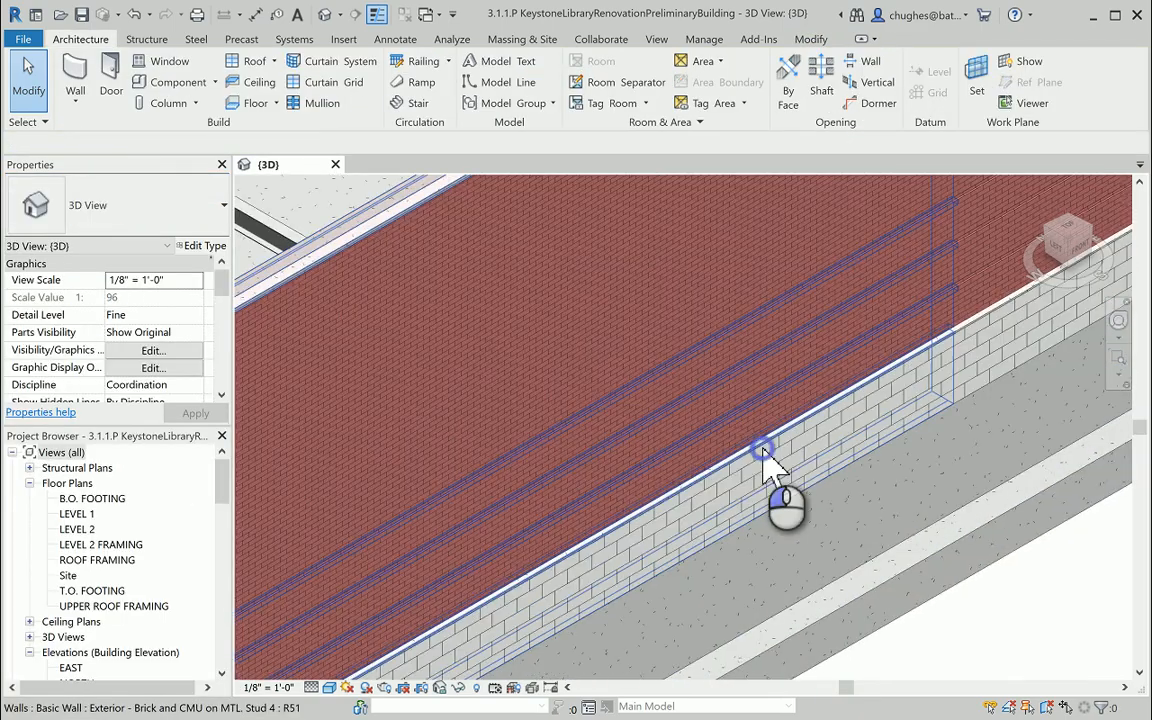
pyautogui.click(784, 470)
pyautogui.scroll(2, 790, 478)
pyautogui.click(972, 674)
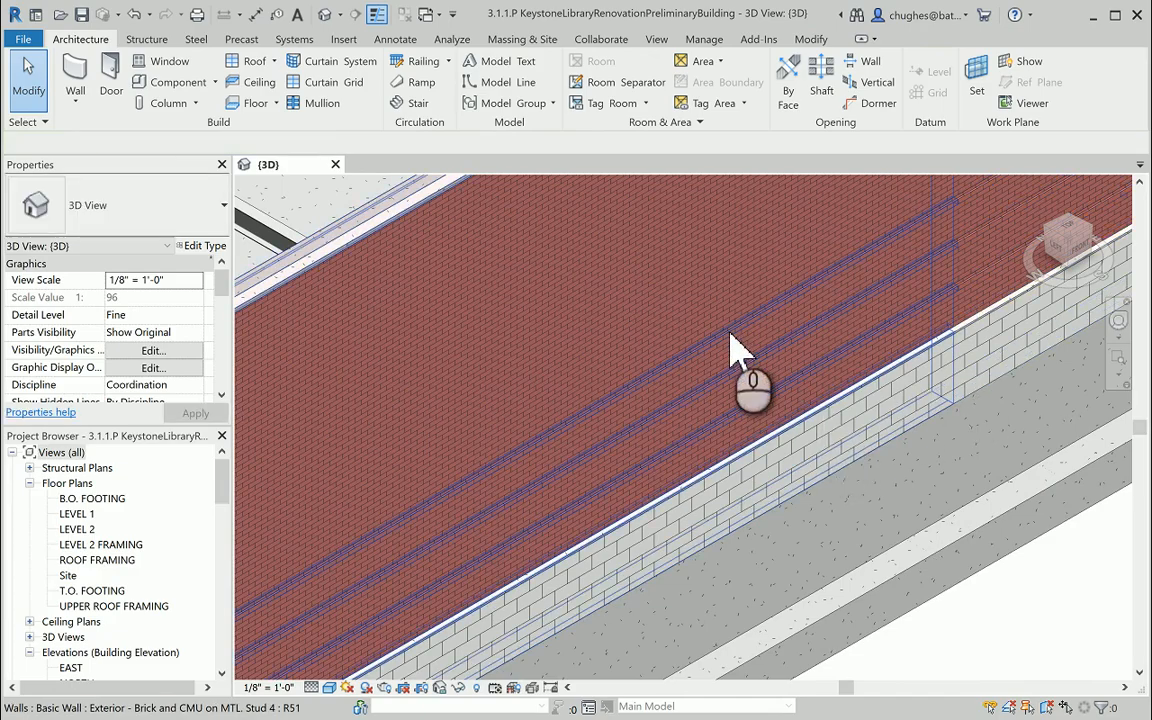
pyautogui.moveTo(537, 391); pyautogui.dragTo(720, 437, button='middle')
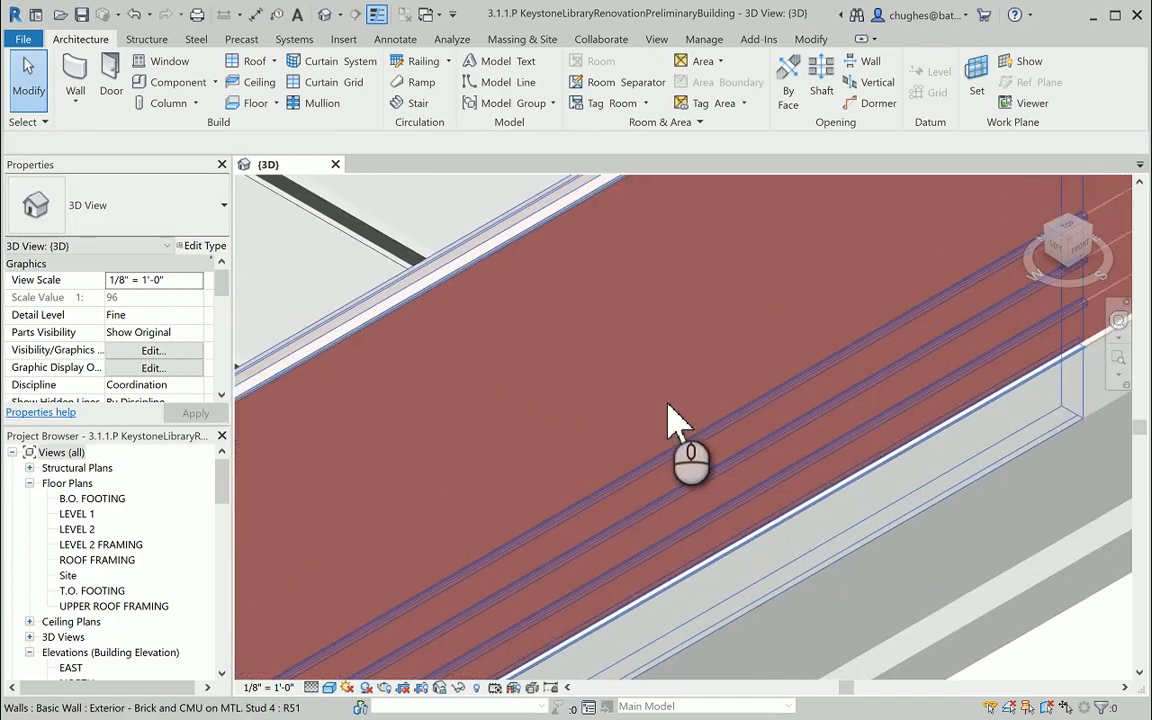
pyautogui.click(514, 435)
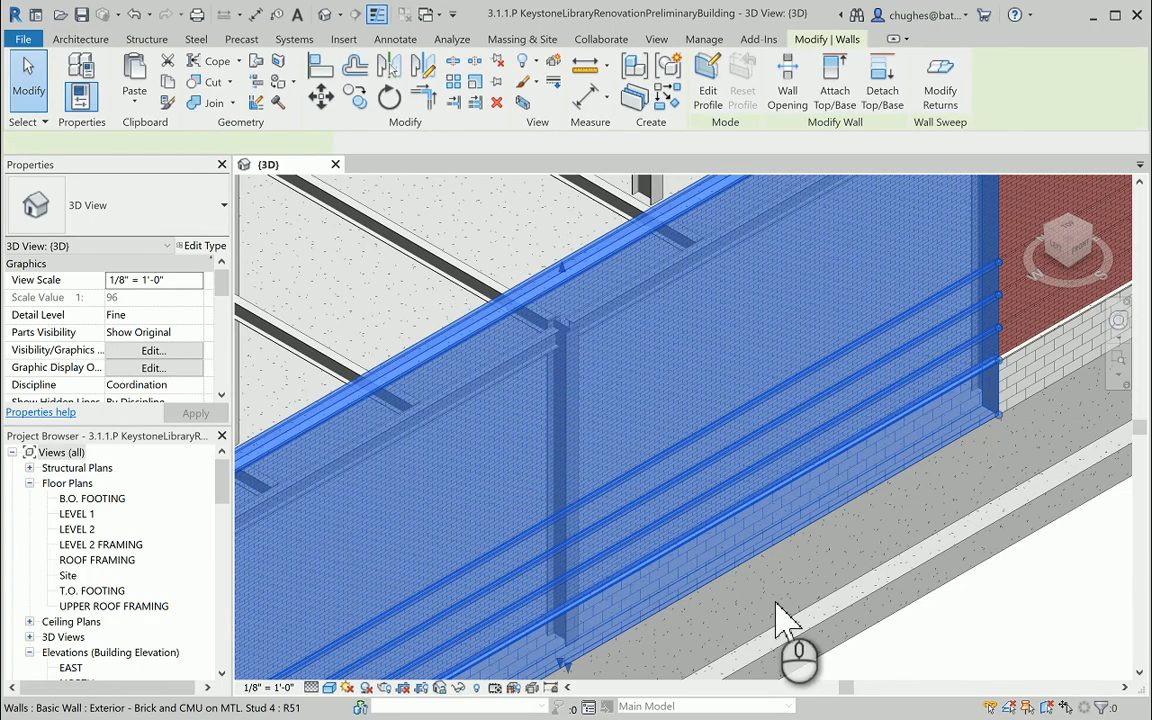
pyautogui.click(965, 640)
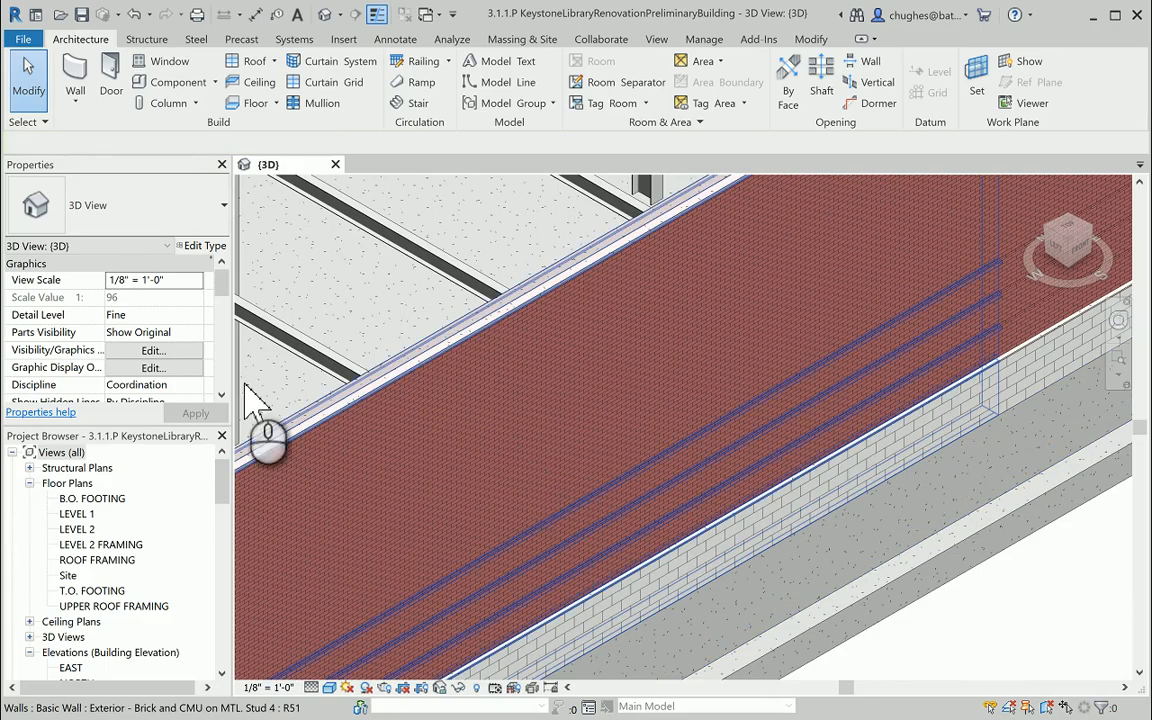
# Open the type properties of the low brick wall and display its preview in the section view.
pyautogui.click(447, 352)
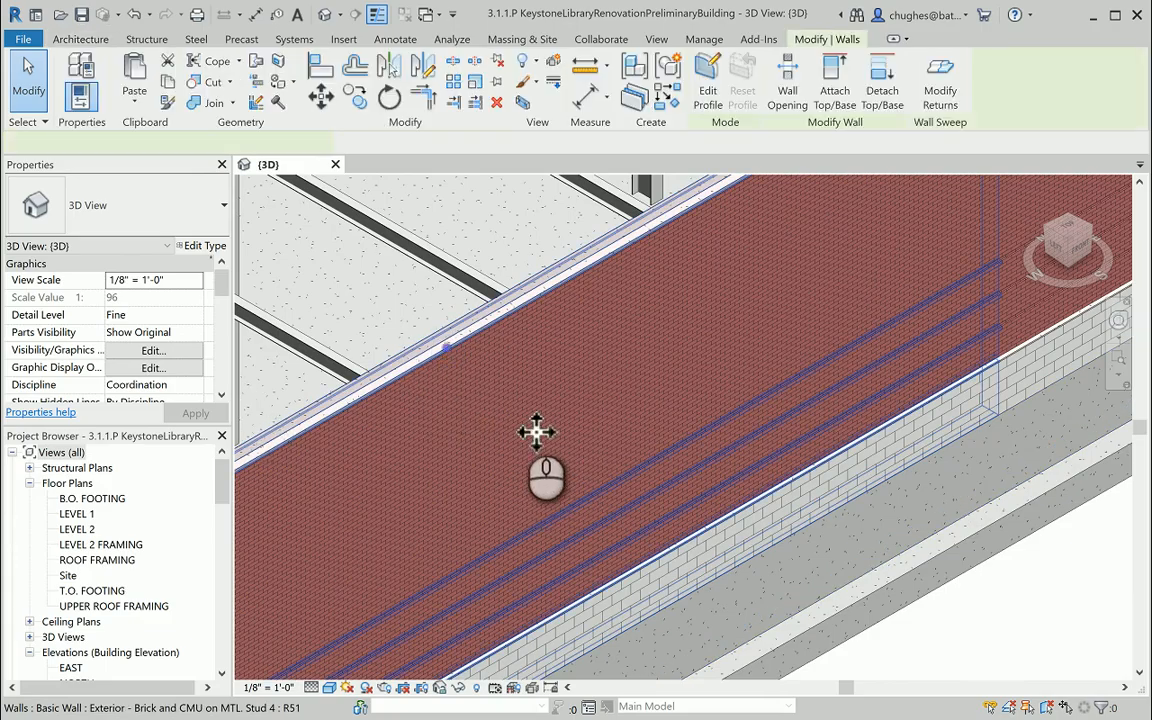
pyautogui.click(188, 247)
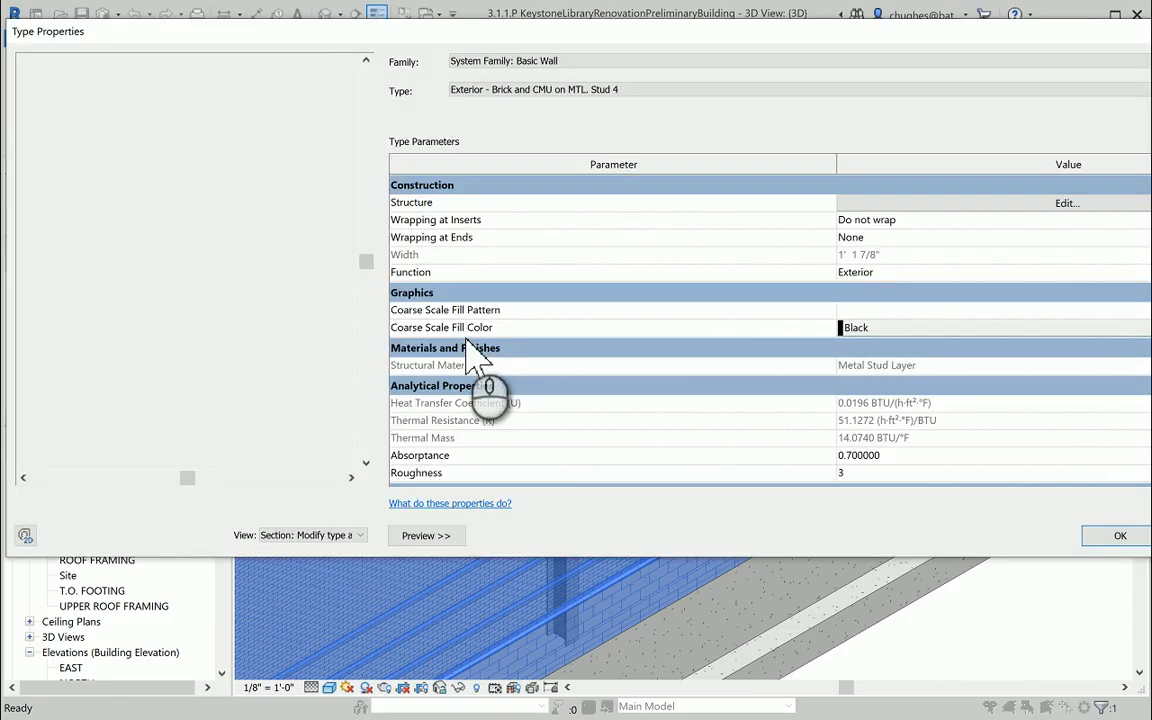
pyautogui.click(420, 534)
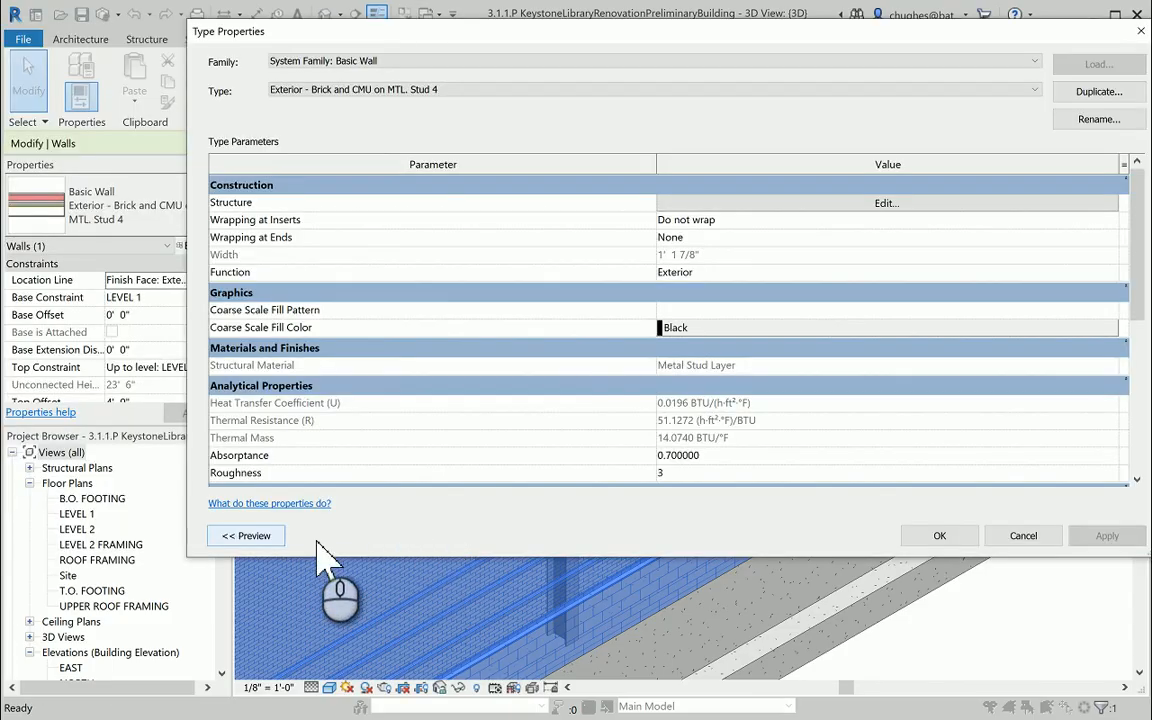
pyautogui.click(268, 535)
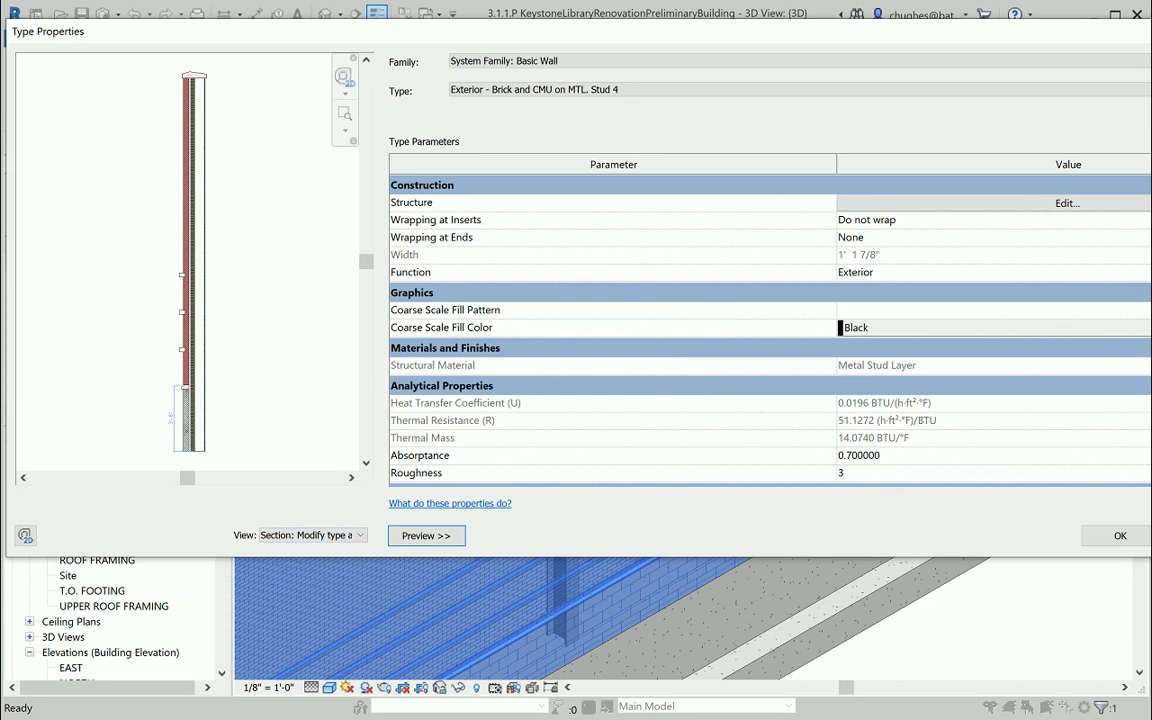
pyautogui.moveTo(1135, 194); pyautogui.dragTo(1046, 214)
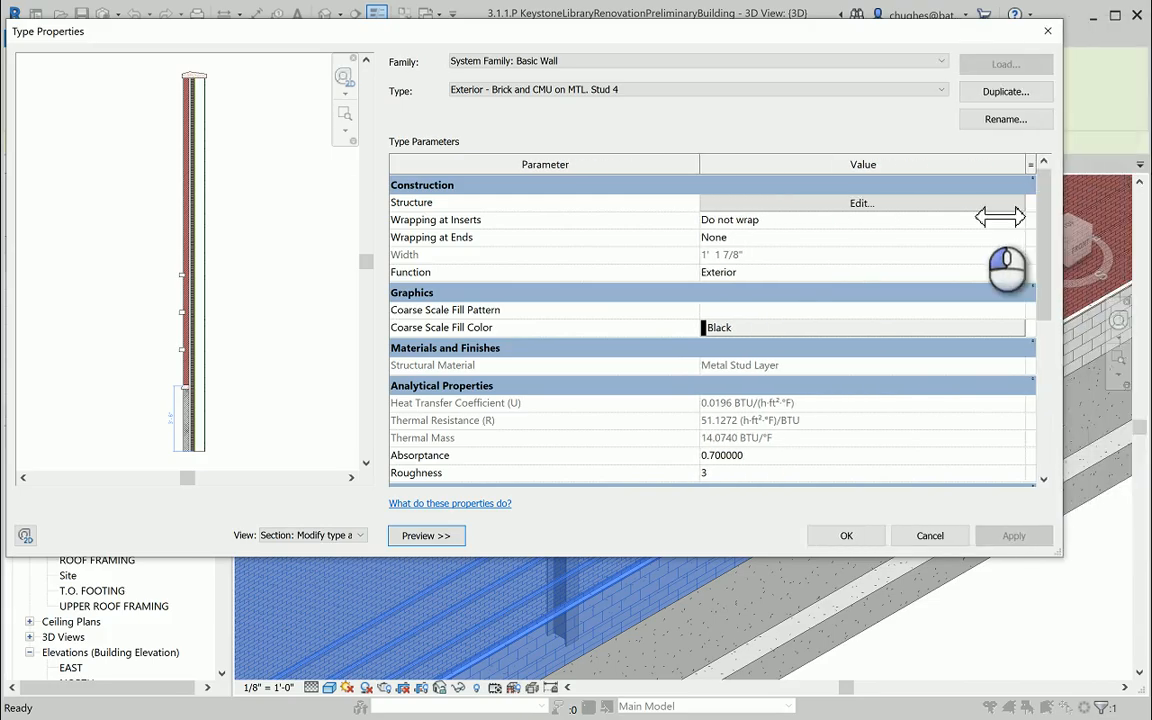
pyautogui.click(308, 535)
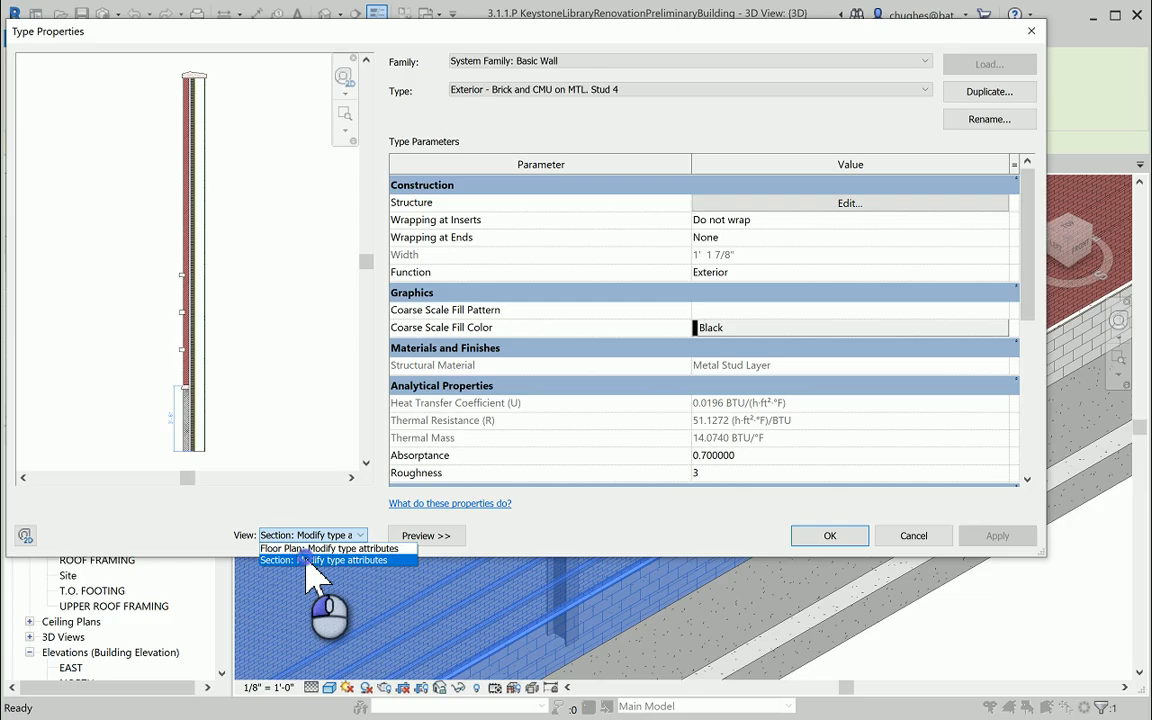
pyautogui.click(310, 560)
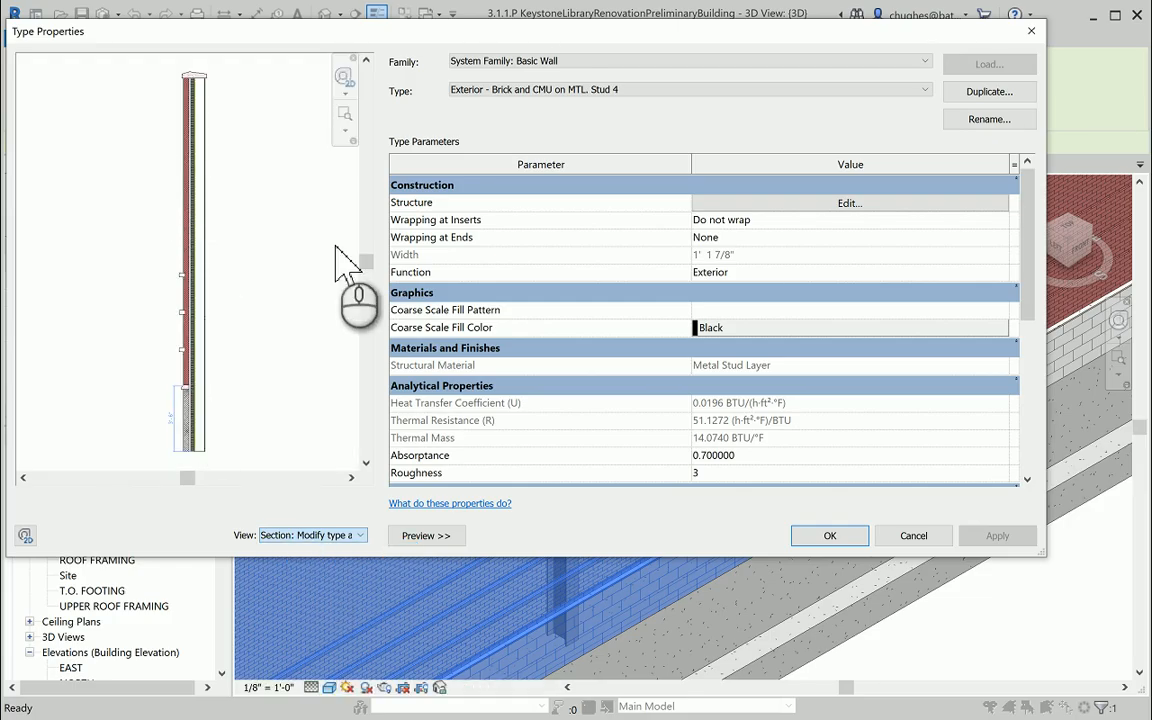
# Open the wall type's structure for editing and review all its layers from exterior to interior side.
pyautogui.click(778, 203)
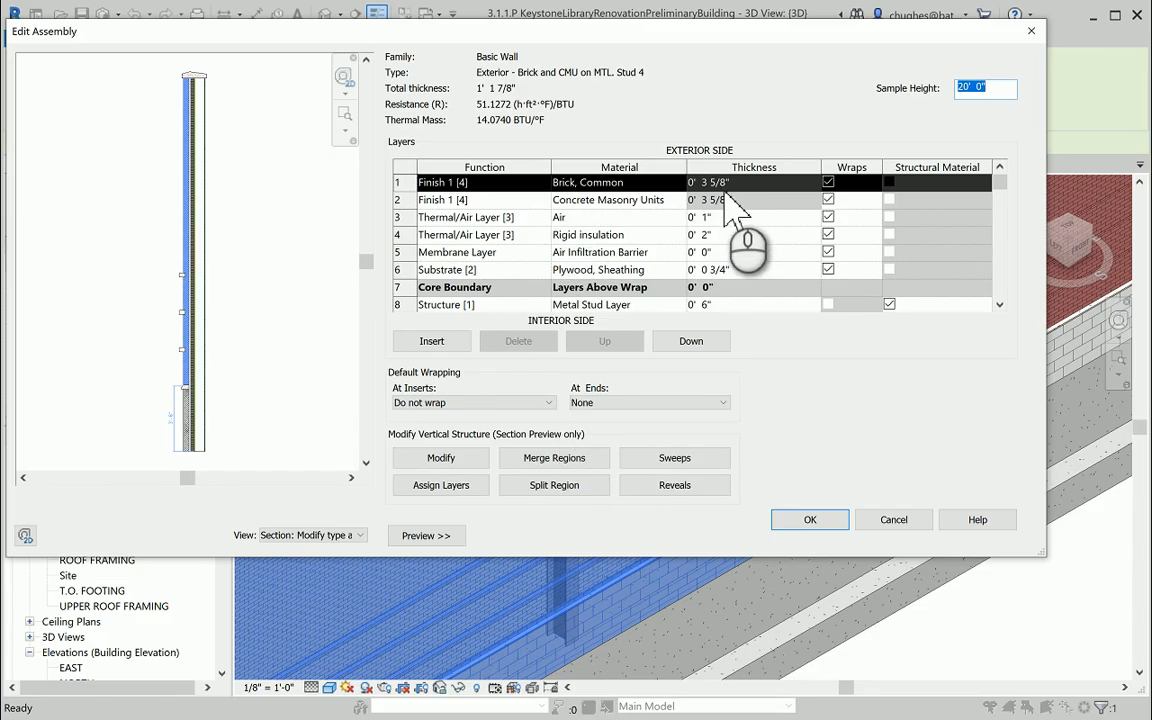
pyautogui.scroll(-2, 620, 214)
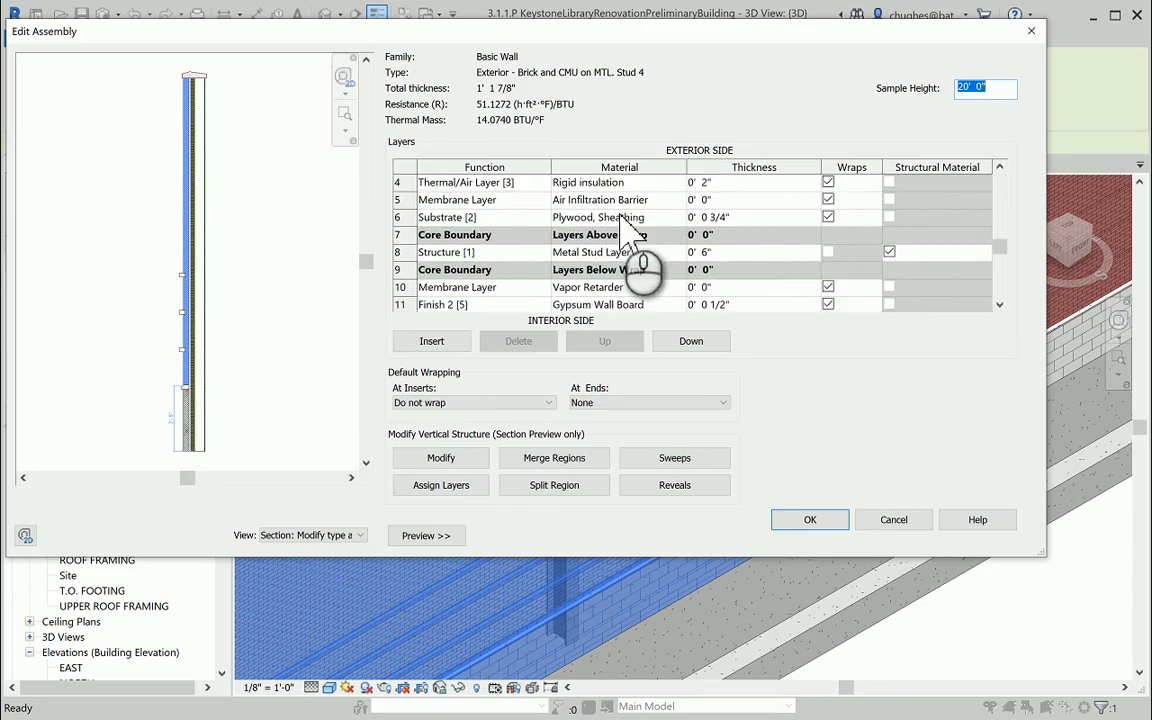
pyautogui.scroll(2, 621, 214)
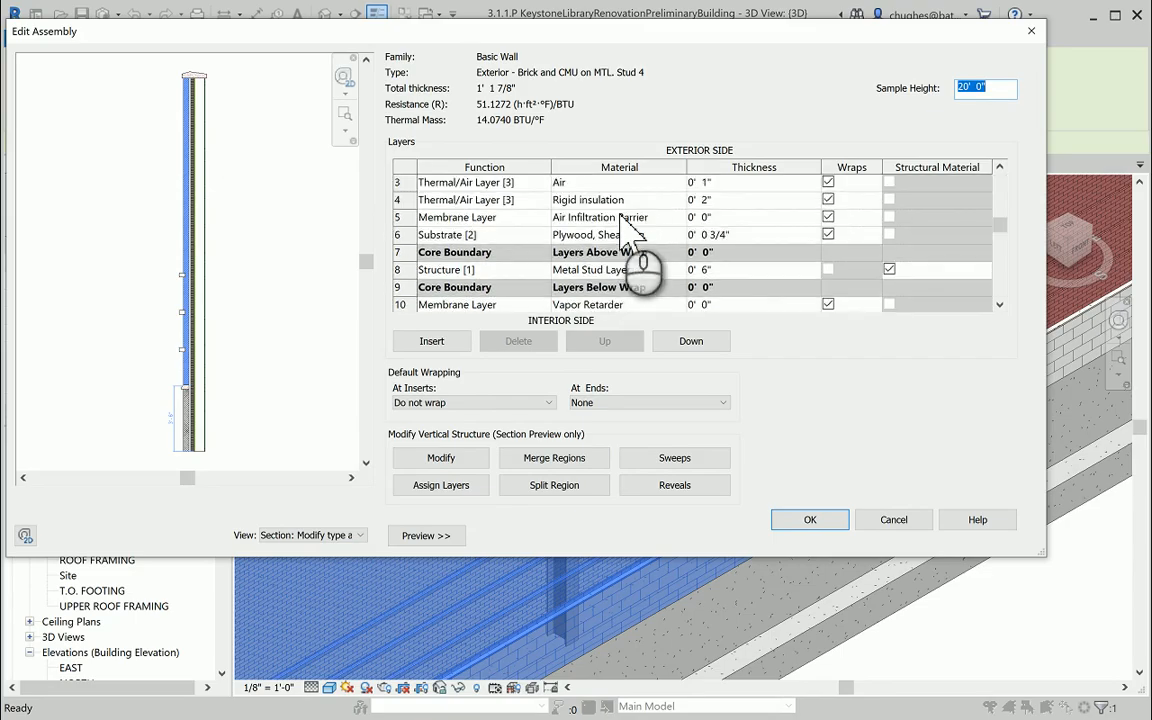
pyautogui.scroll(1, 621, 216)
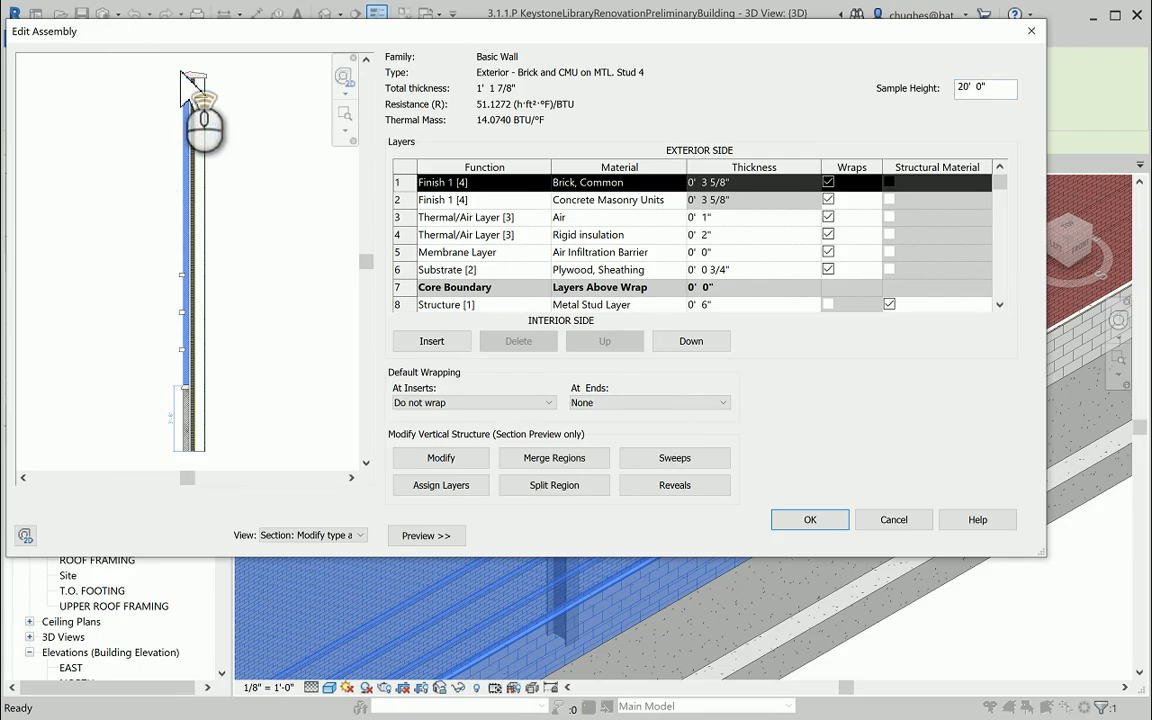
# Inspect the parapet cap in the section preview and review the wall sweeps list with the Profile column widened to show full names.
pyautogui.scroll(2, 183, 80)
pyautogui.scroll(3, 202, 88)
pyautogui.moveTo(200, 90); pyautogui.dragTo(218, 171, button='middle')
pyautogui.scroll(1, 219, 142)
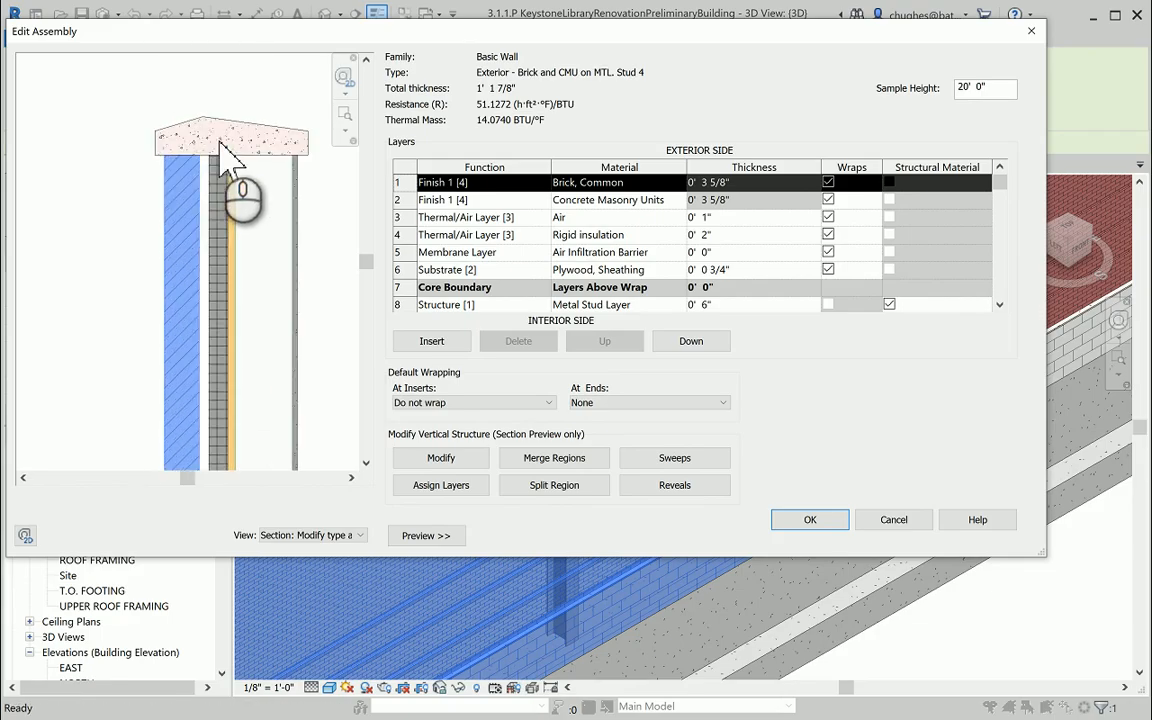
pyautogui.click(667, 459)
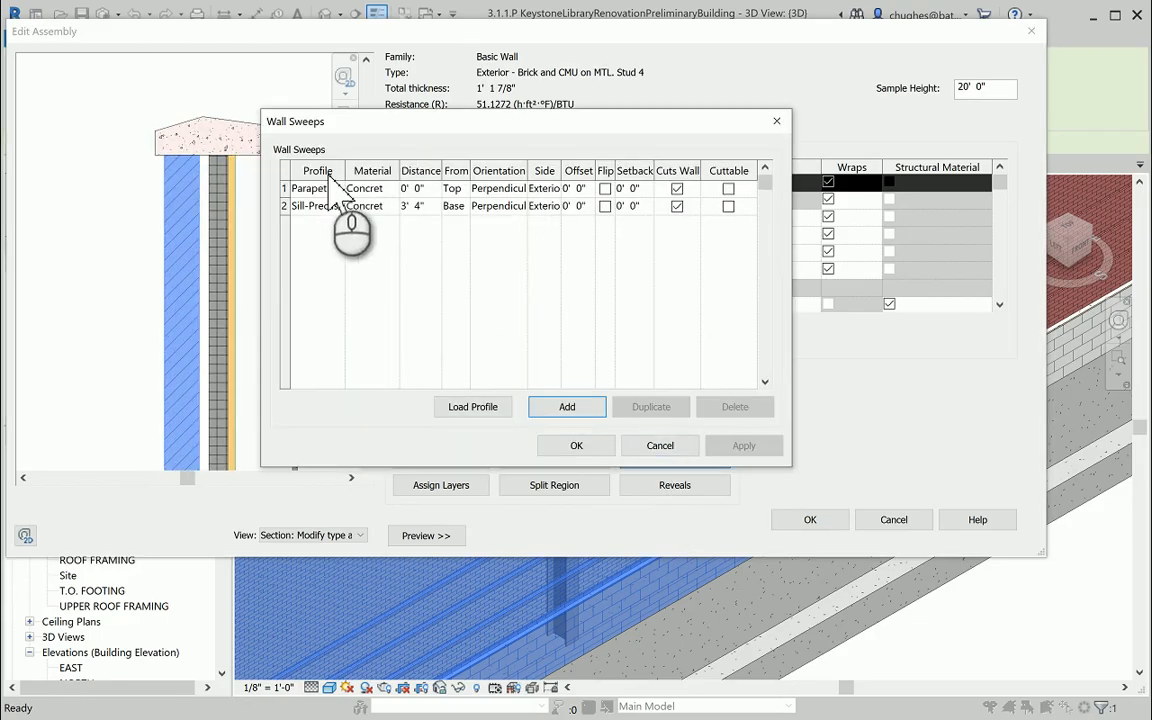
pyautogui.moveTo(360, 176); pyautogui.dragTo(405, 178)
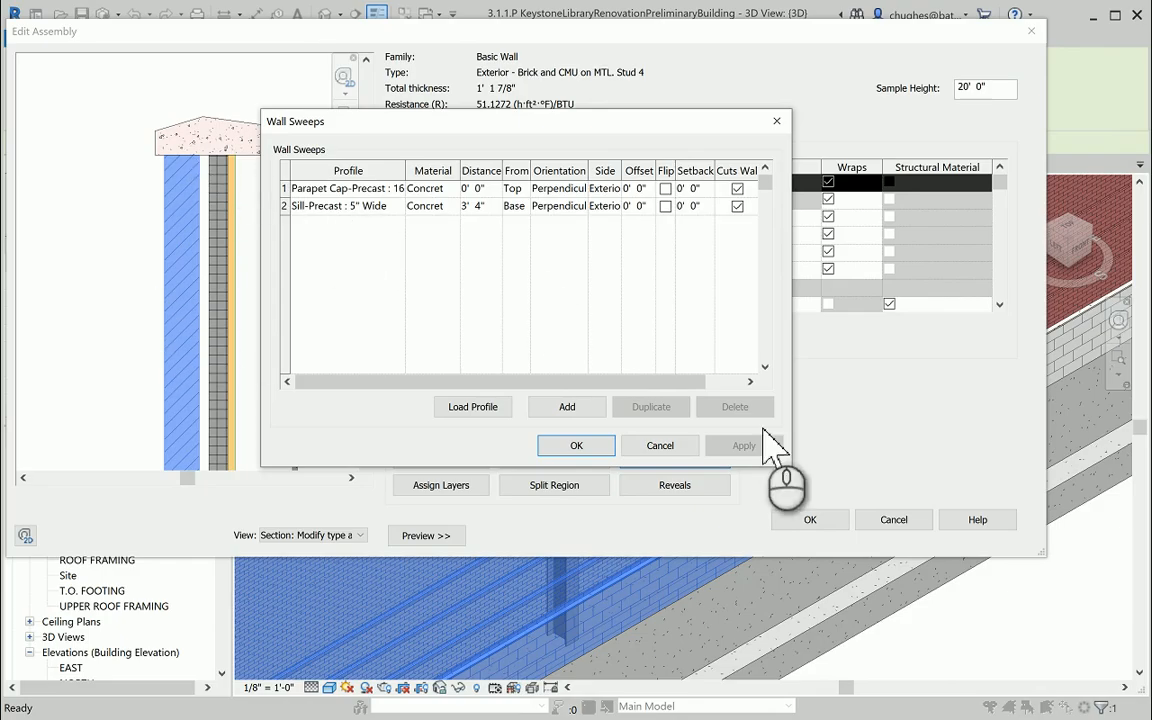
pyautogui.click(577, 447)
# Return from the wall sweeps list to the section preview and examine the precast sill and the brick reveals on the exterior face.
pyautogui.moveTo(333, 371); pyautogui.dragTo(302, 204, button='middle')
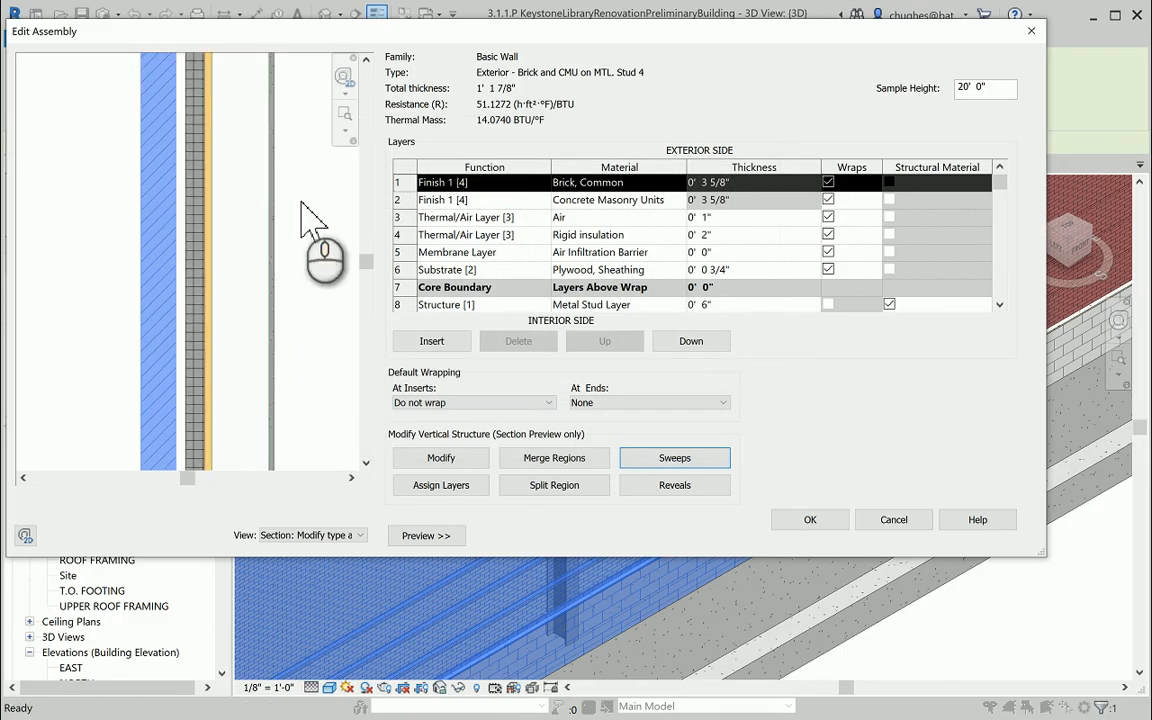
pyautogui.scroll(-5, 301, 206)
pyautogui.moveTo(195, 361); pyautogui.dragTo(200, 160, button='middle')
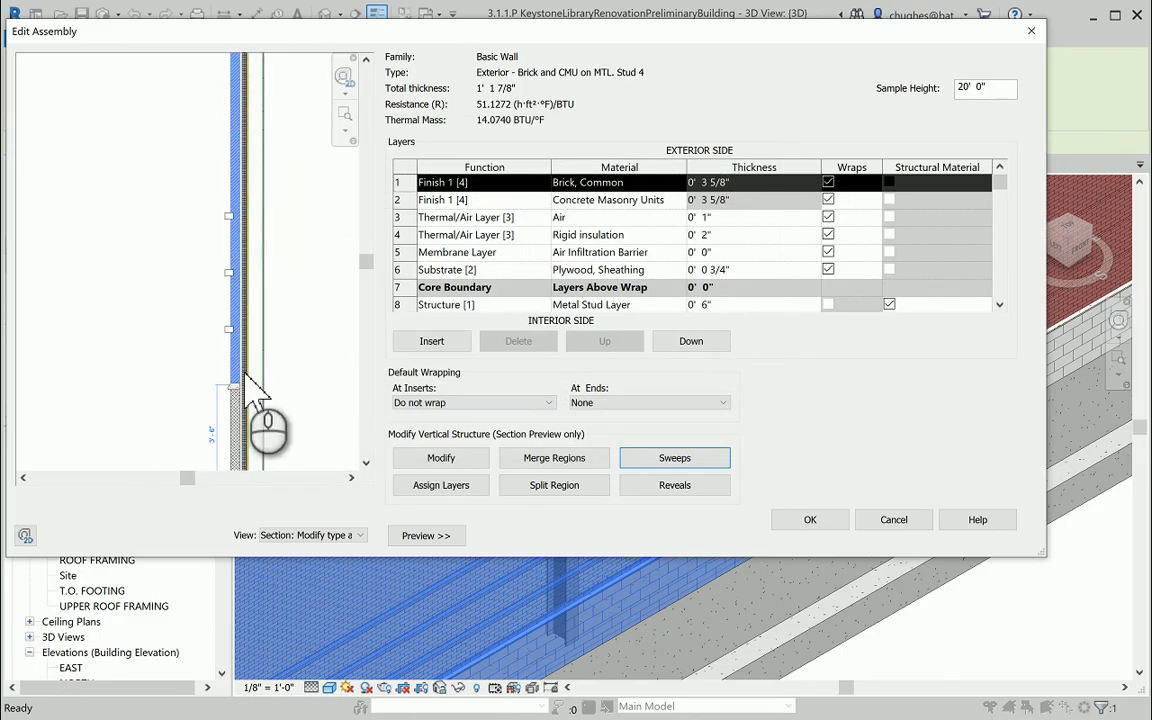
pyautogui.scroll(3, 232, 372)
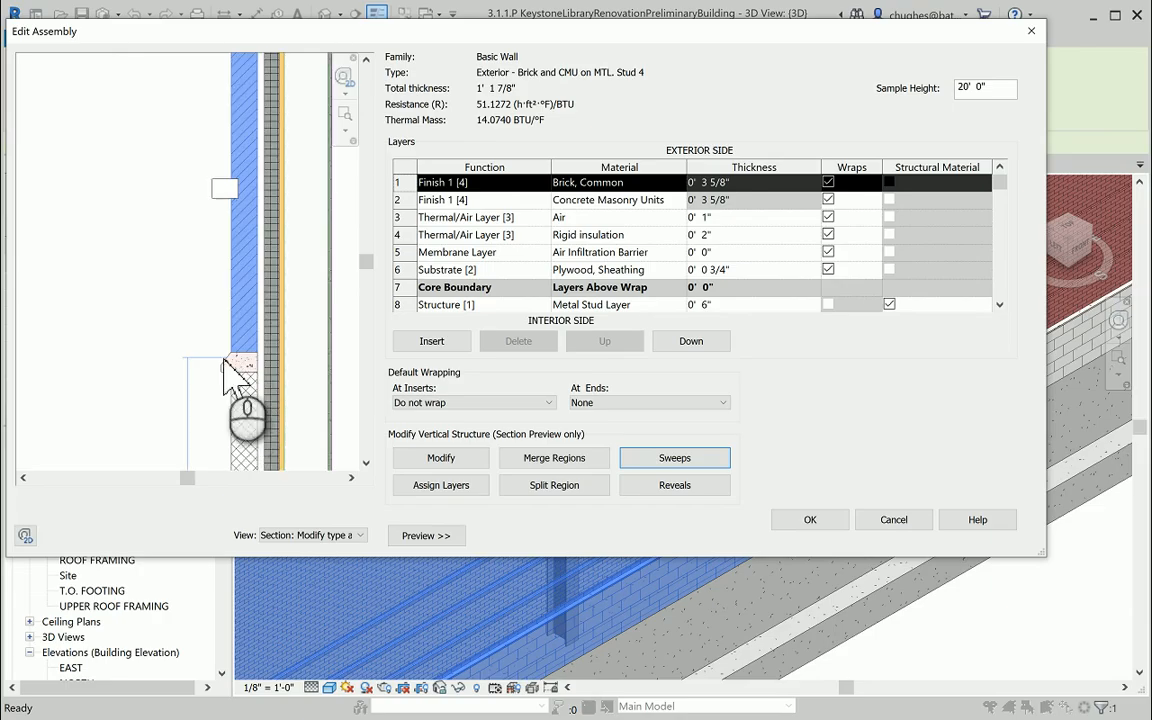
pyautogui.scroll(2, 236, 372)
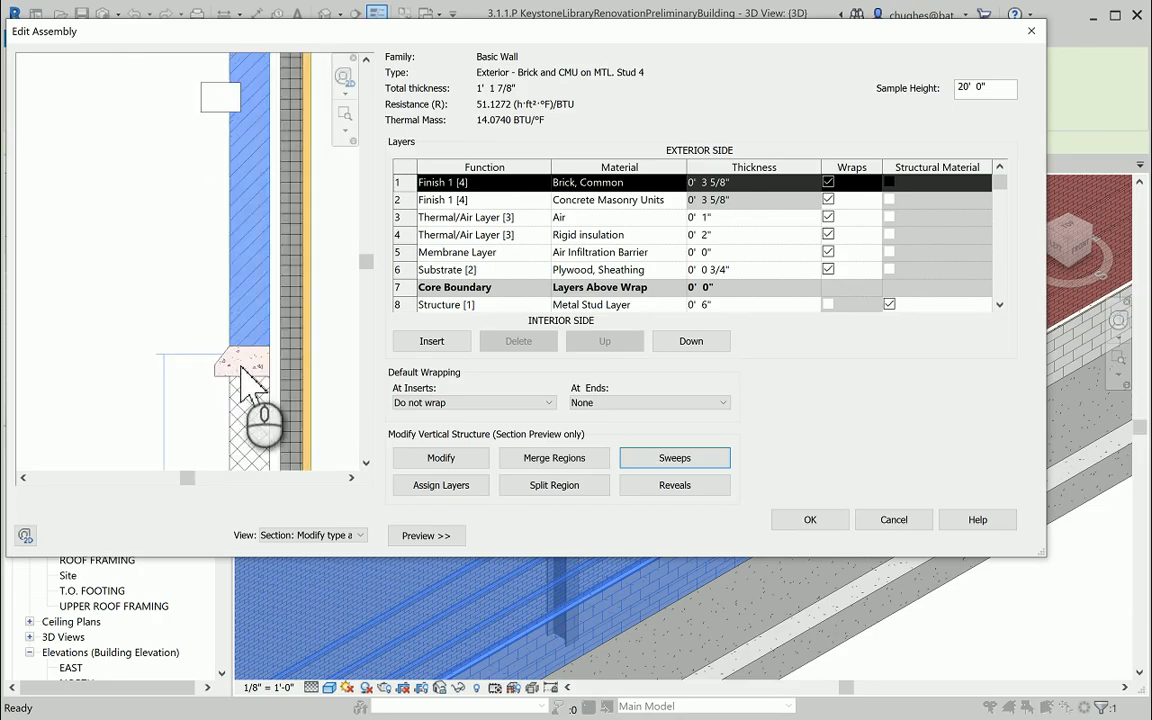
pyautogui.scroll(-2, 252, 378)
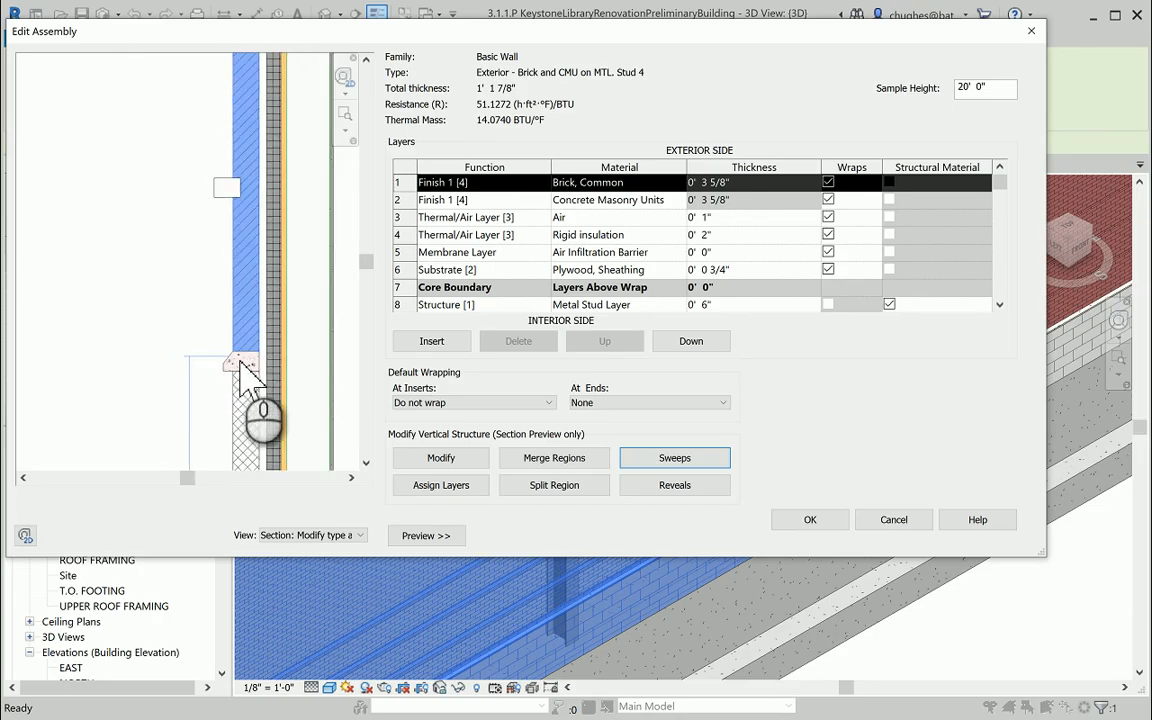
# Review the wall type's reveals, highlighting the 5' 4" and 7' 4" brick course reveals, and leave the type's settings without saving changes.
pyautogui.click(657, 490)
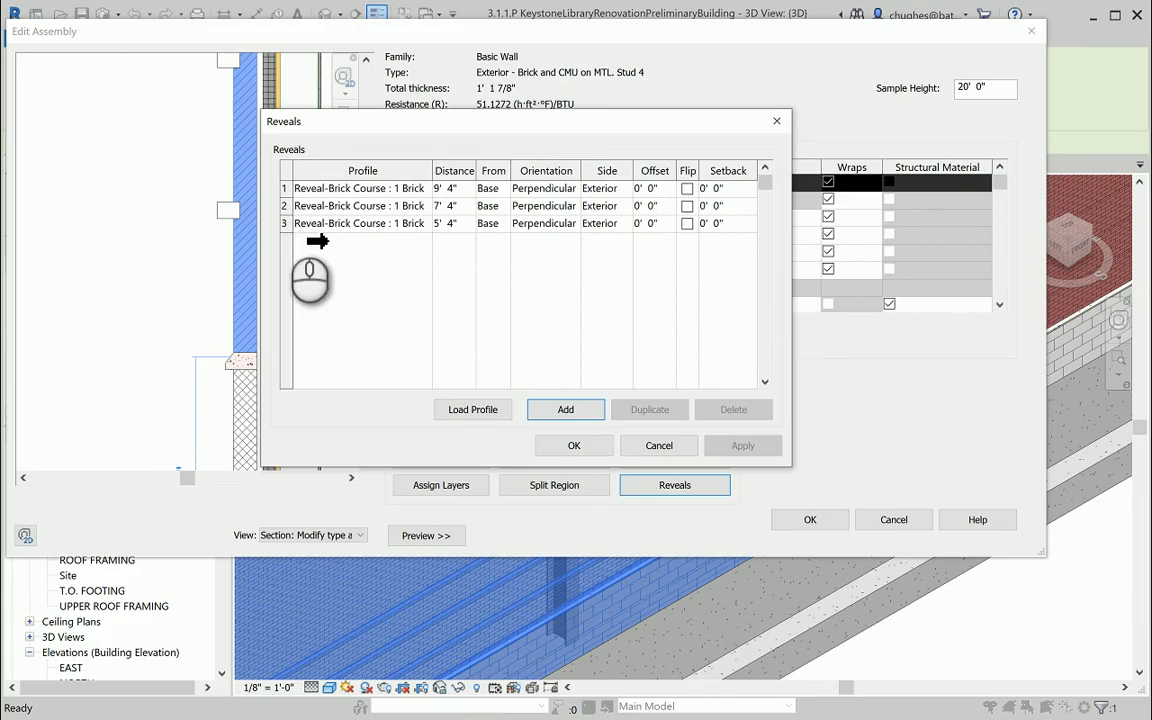
pyautogui.click(284, 223)
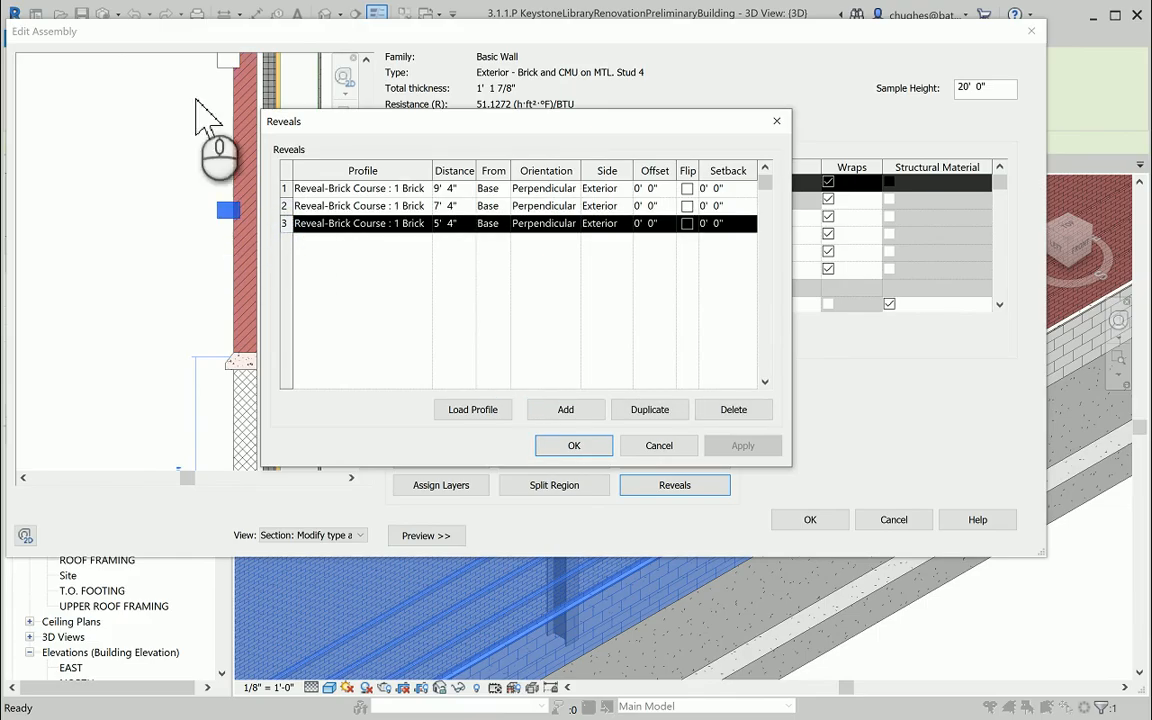
pyautogui.click(290, 205)
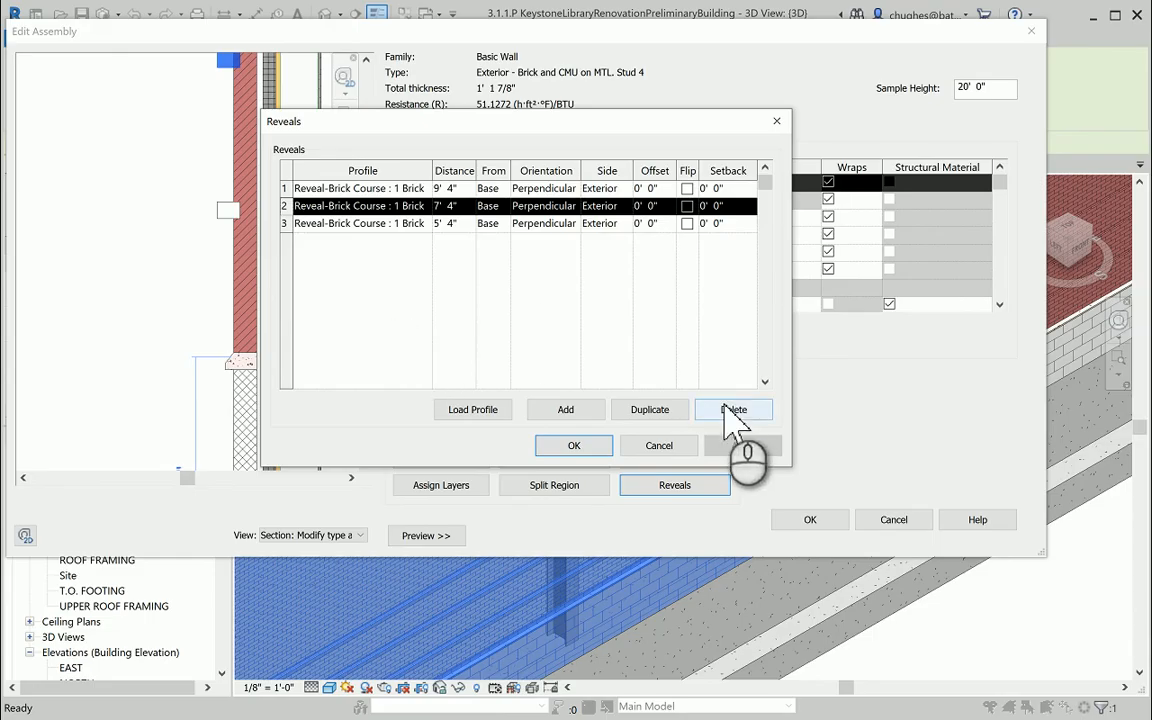
pyautogui.click(659, 446)
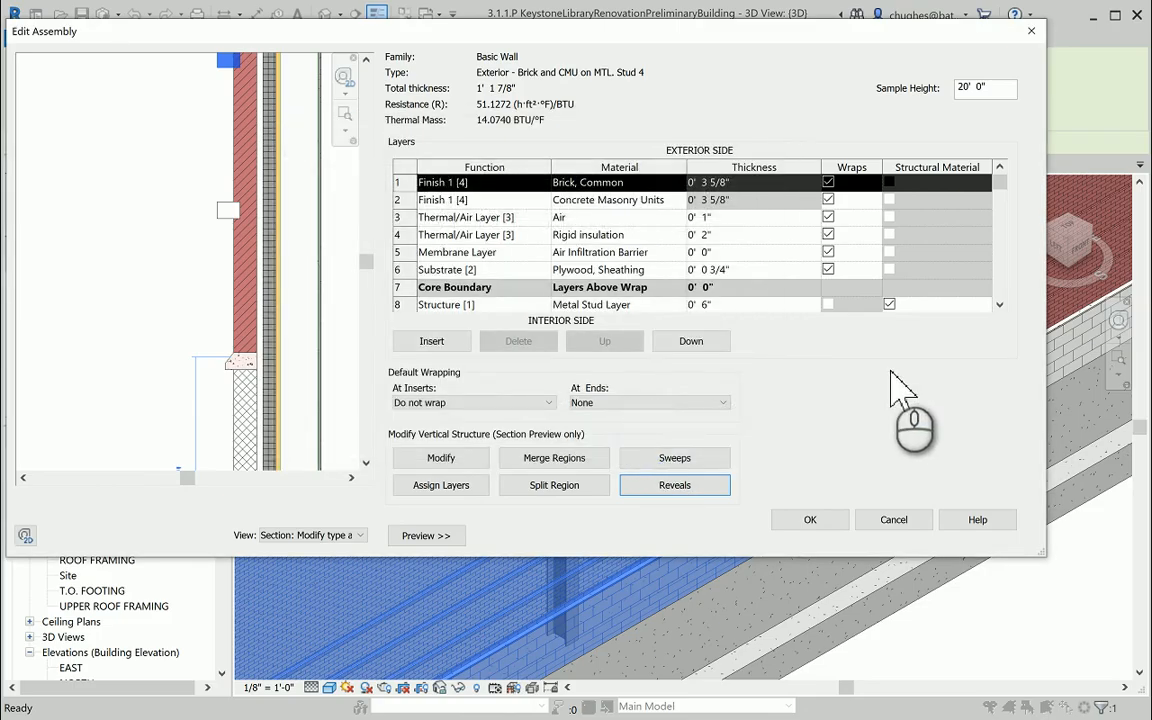
pyautogui.click(893, 520)
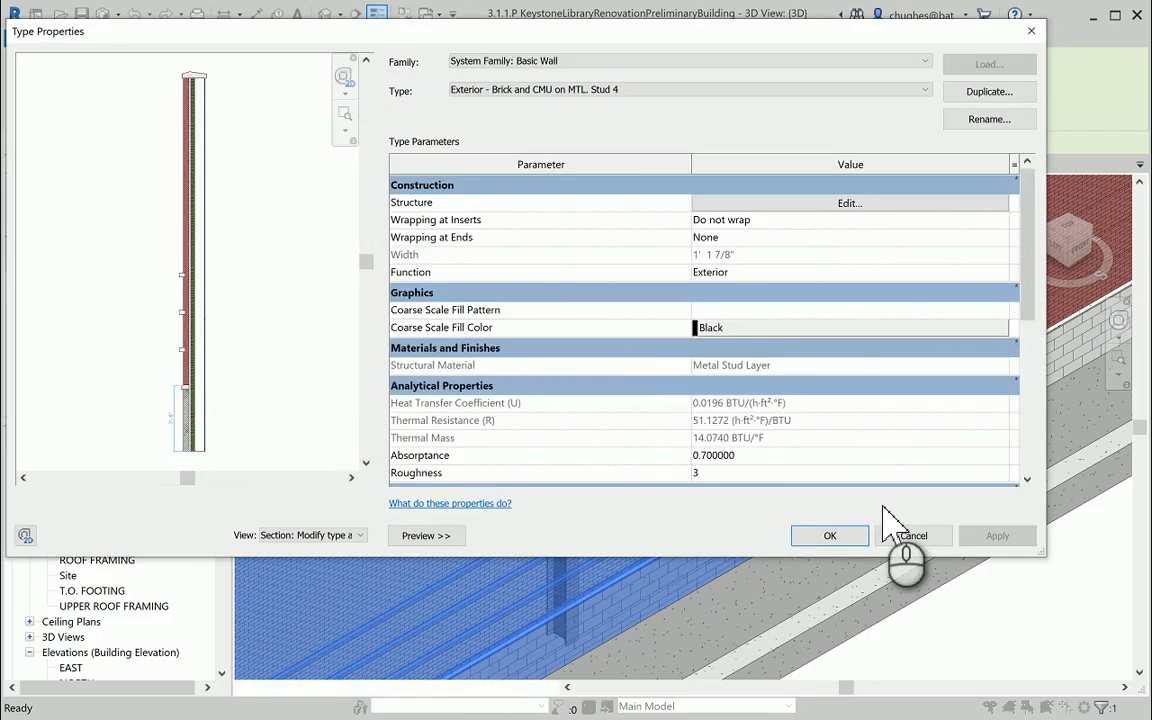
pyautogui.click(903, 533)
pyautogui.scroll(-5, 590, 368)
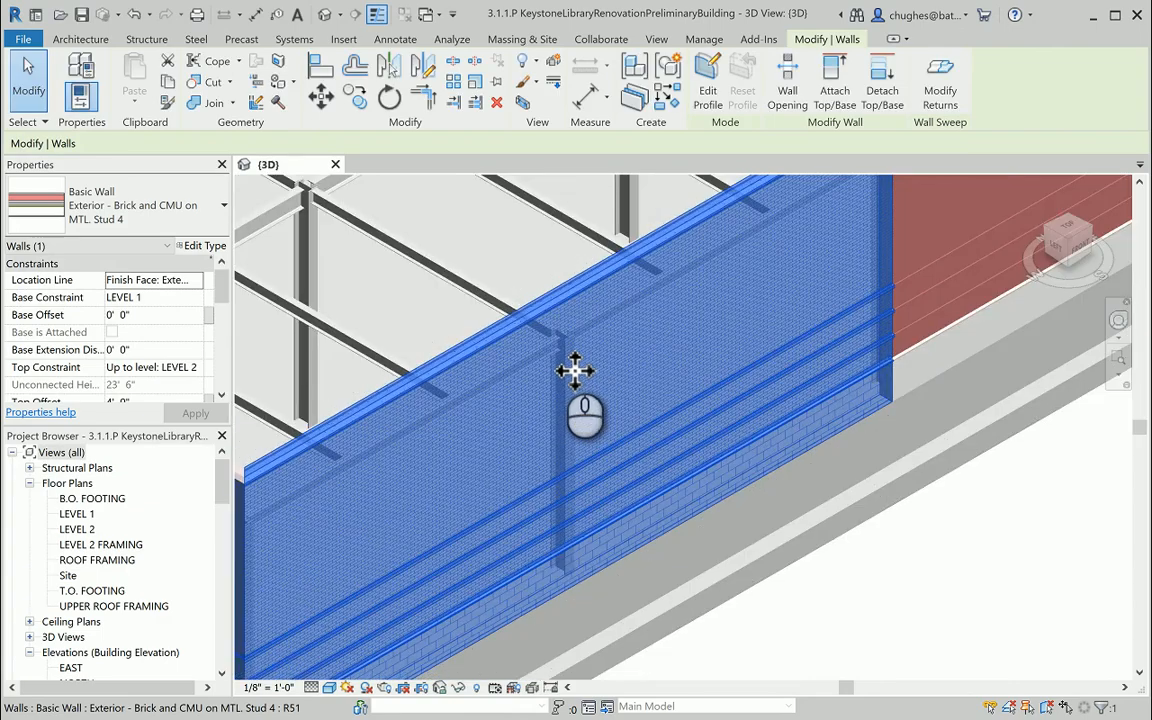
# Select the taller brick wall near its parapet cap and open its type's structure for editing.
pyautogui.click(832, 452)
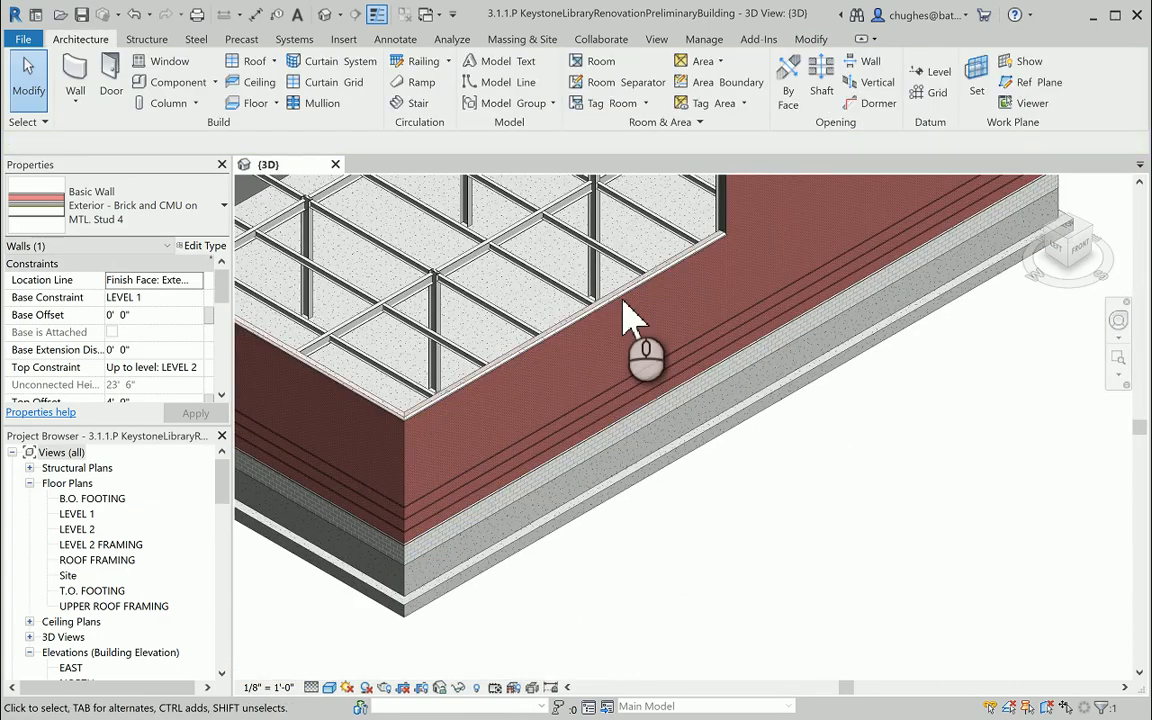
pyautogui.moveTo(810, 250); pyautogui.dragTo(586, 360, button='middle')
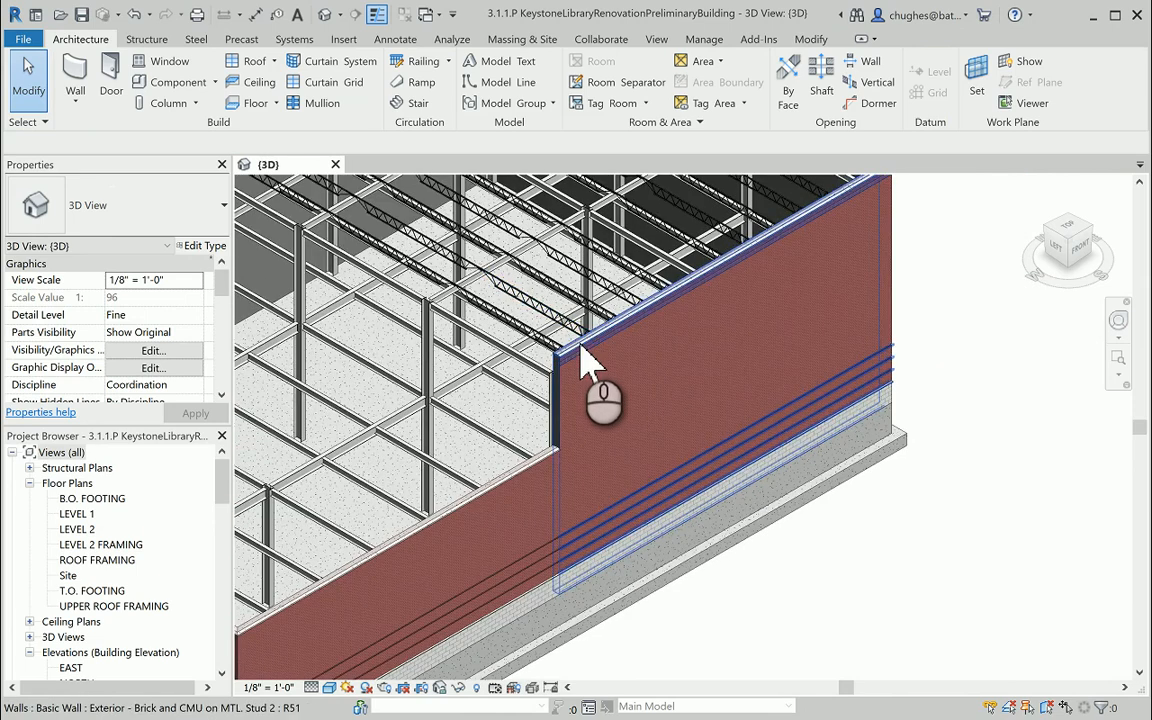
pyautogui.scroll(5, 584, 355)
pyautogui.scroll(3, 590, 355)
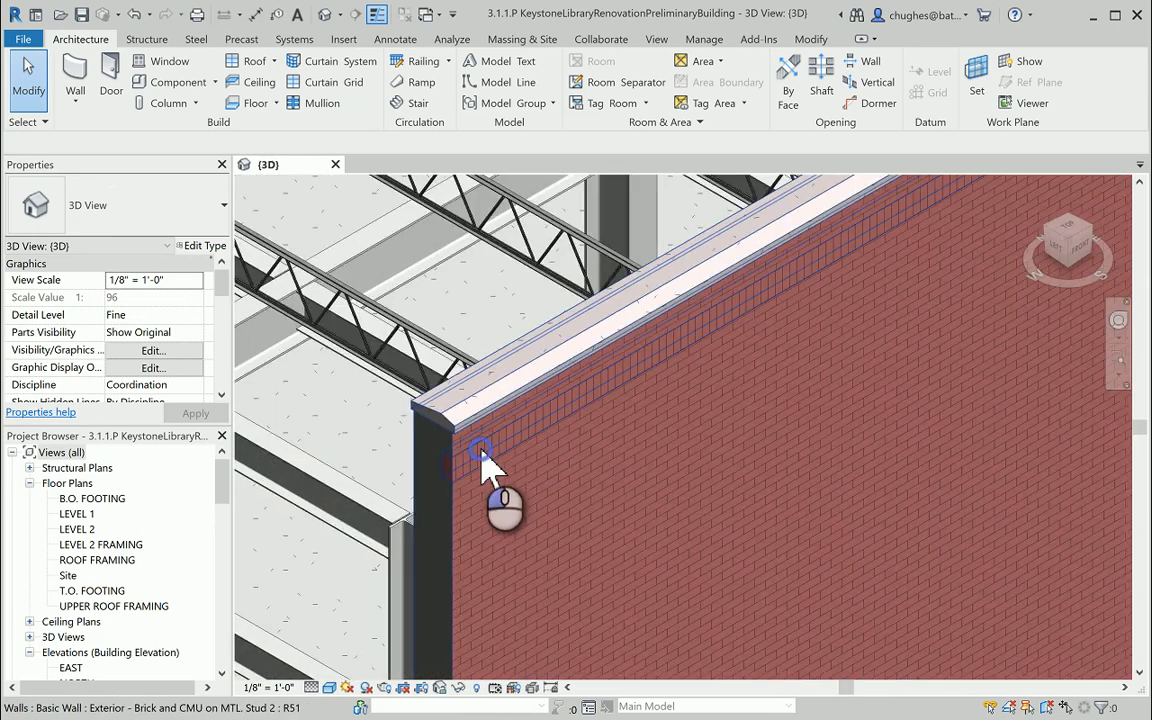
pyautogui.click(483, 465)
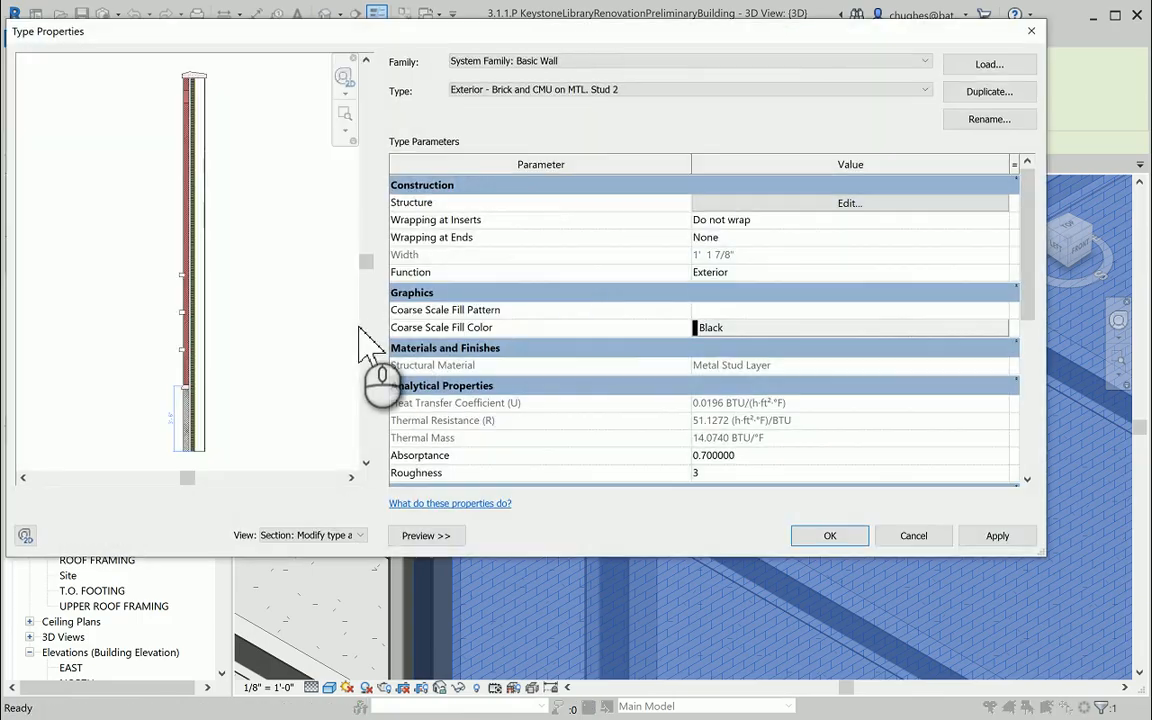
pyautogui.click(700, 202)
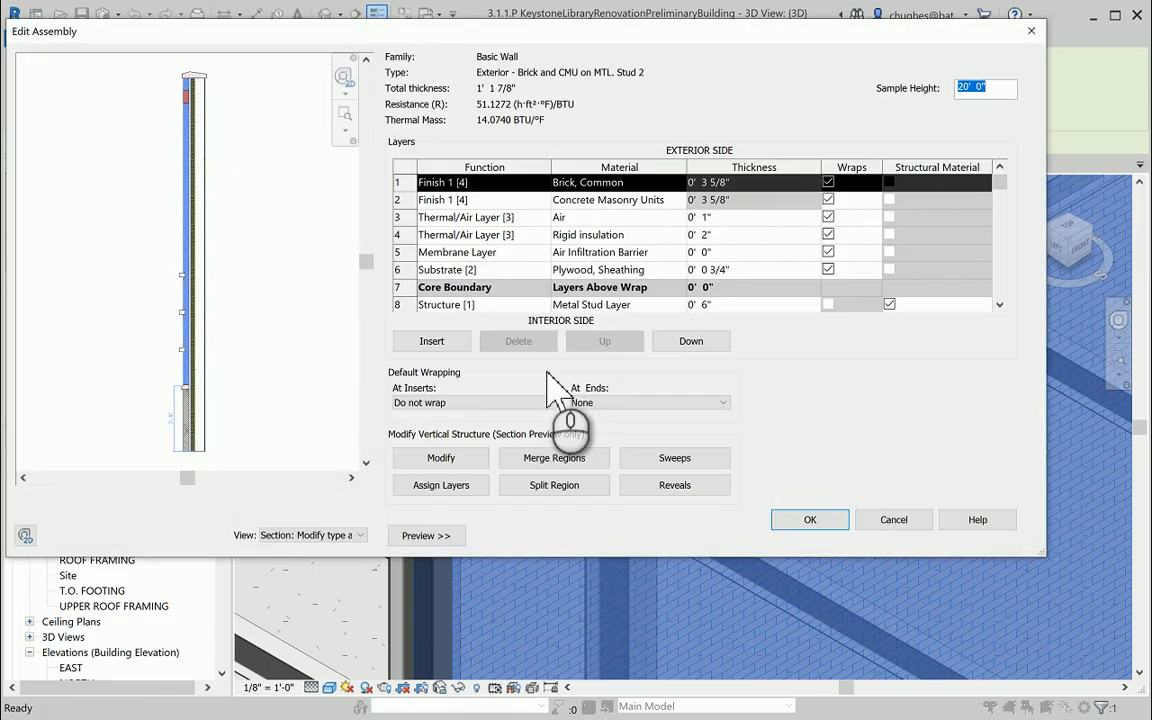
# Review the taller wall's sweeps, highlighting the brick soldier course with its full profile name shown, and exit without saving changes.
pyautogui.click(680, 457)
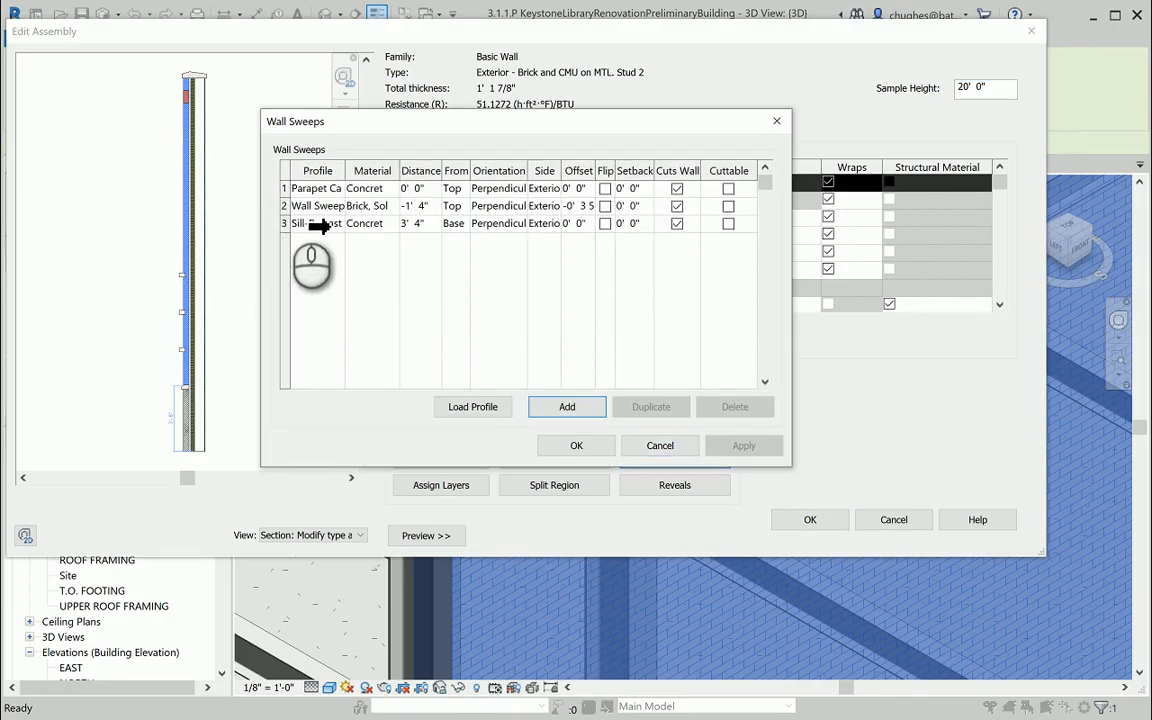
pyautogui.click(284, 206)
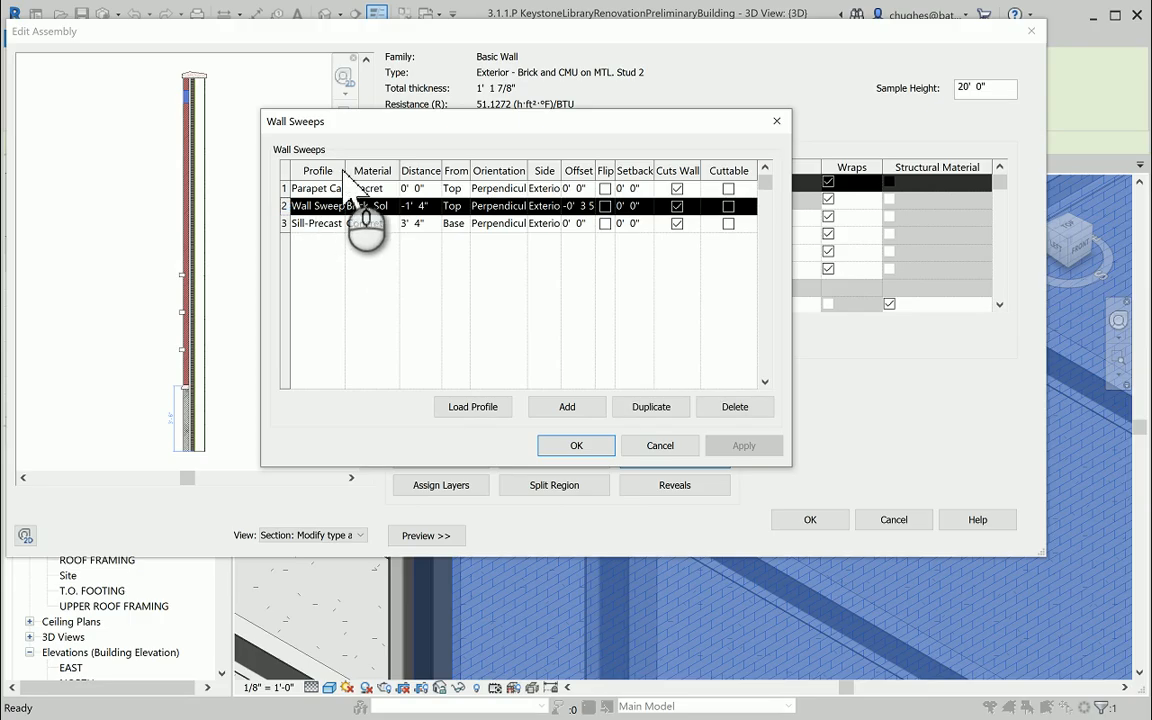
pyautogui.moveTo(346, 183); pyautogui.dragTo(441, 181)
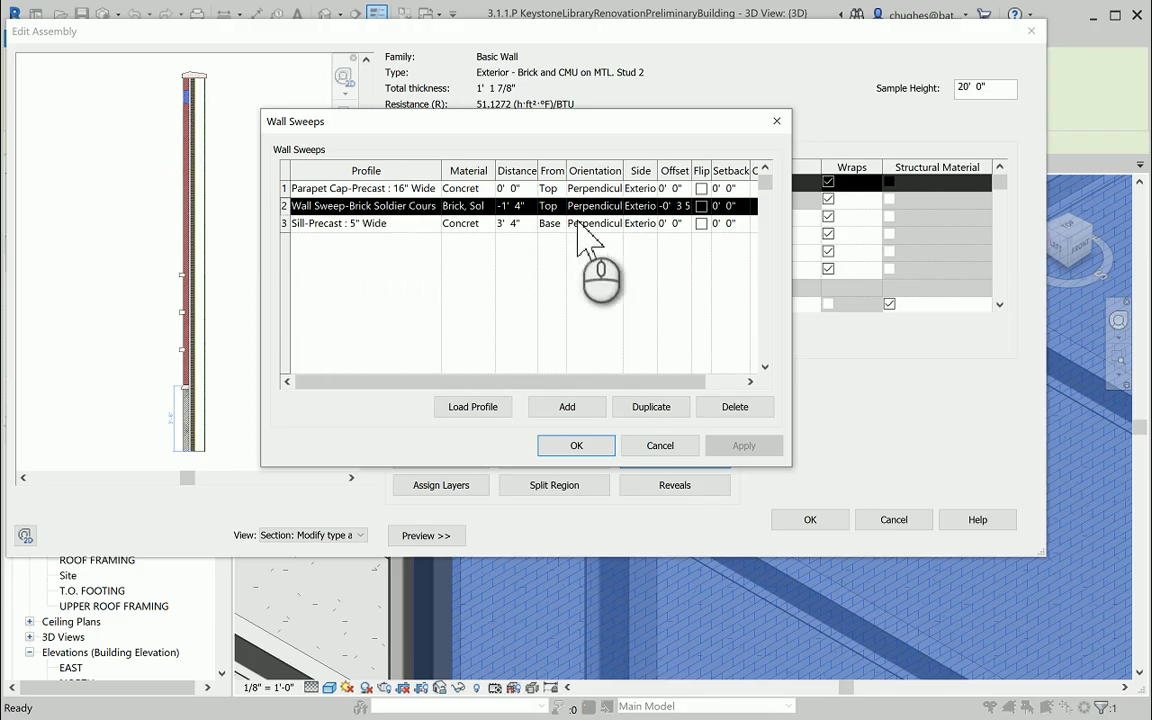
pyautogui.click(648, 449)
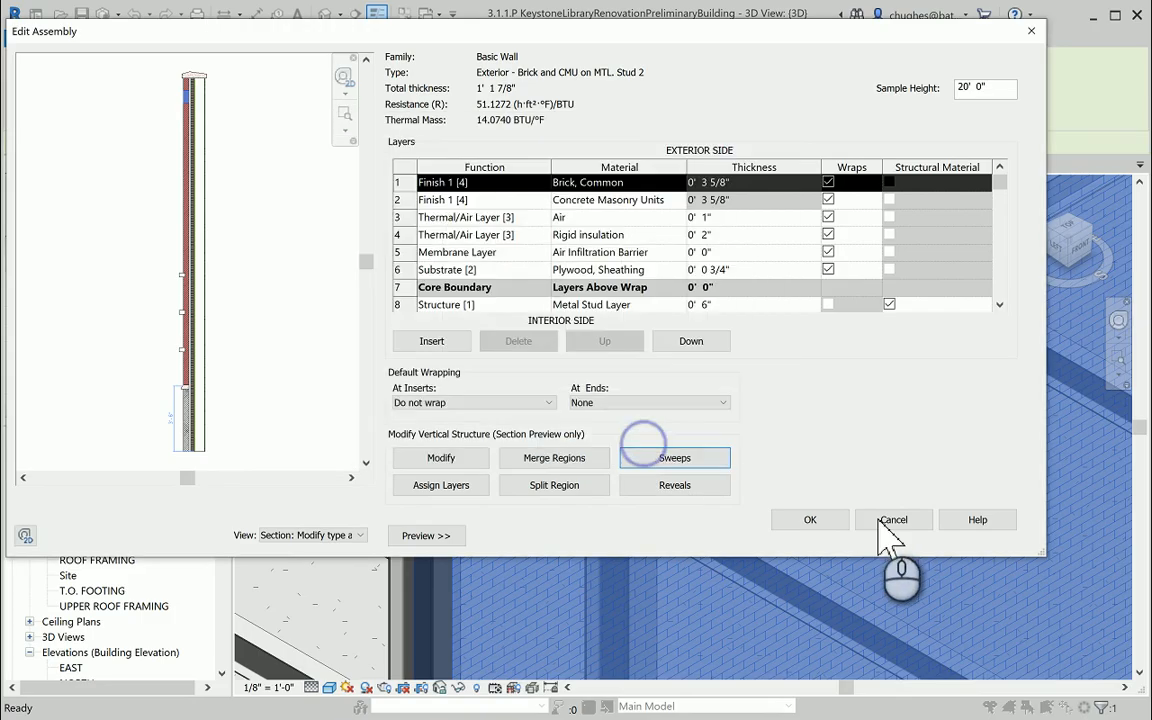
pyautogui.click(887, 519)
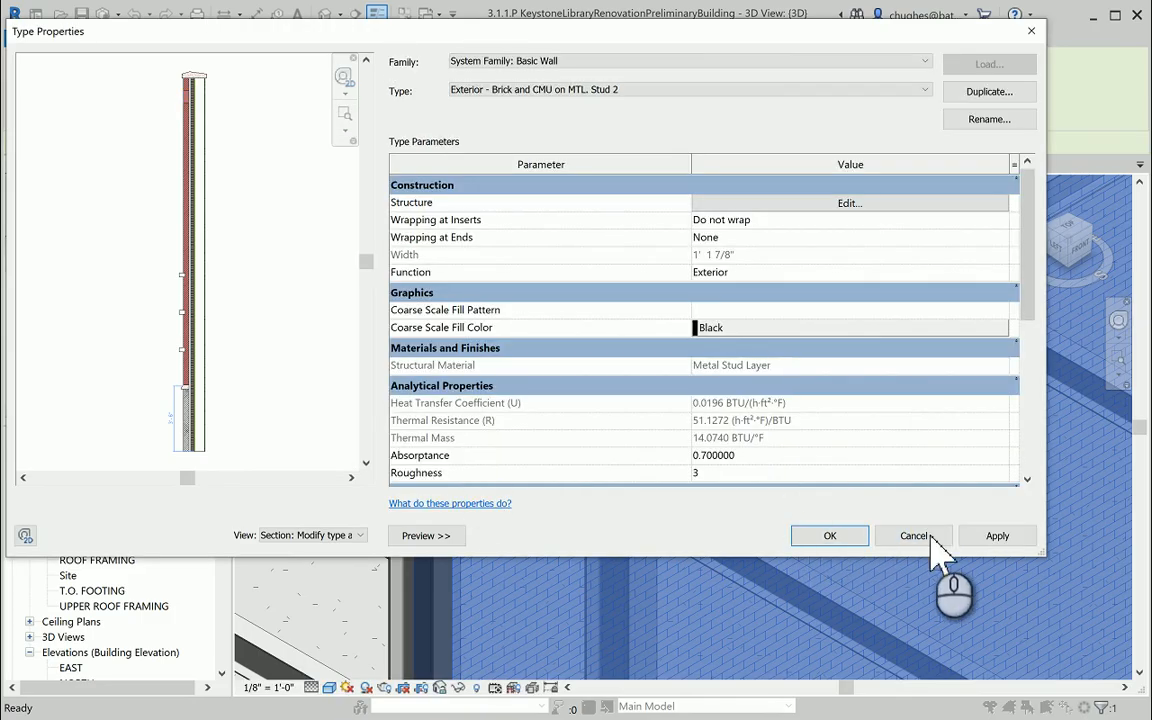
pyautogui.click(913, 535)
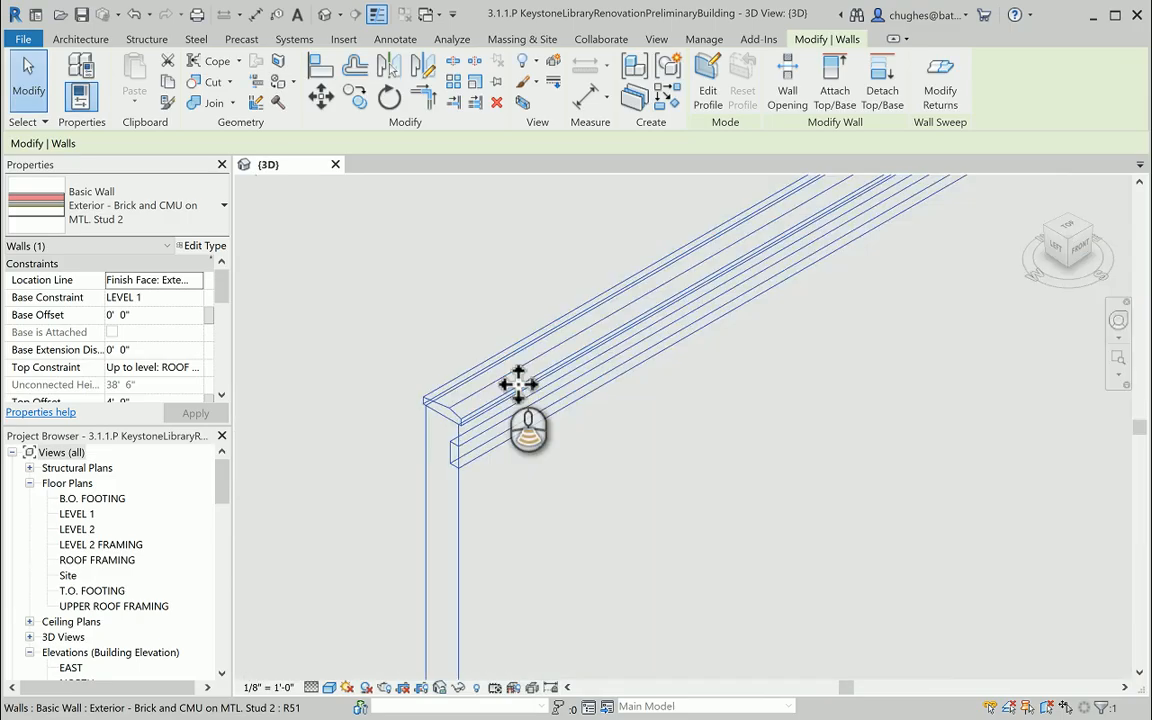
# Compare the types assigned to the low and tall brick walls by selecting each wall in turn, ending with nothing selected.
pyautogui.keyDown('shift'); pyautogui.moveTo(518, 384); pyautogui.dragTo(540, 405, button='middle'); pyautogui.keyUp('shift')
pyautogui.click(766, 535)
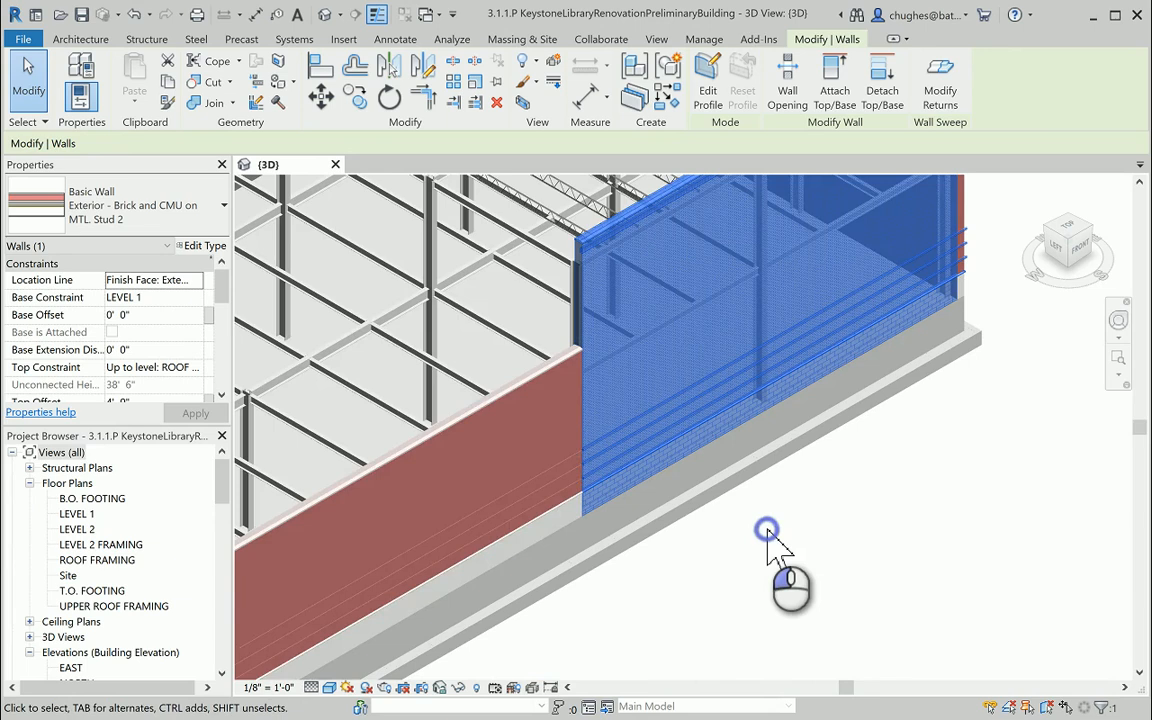
pyautogui.click(478, 415)
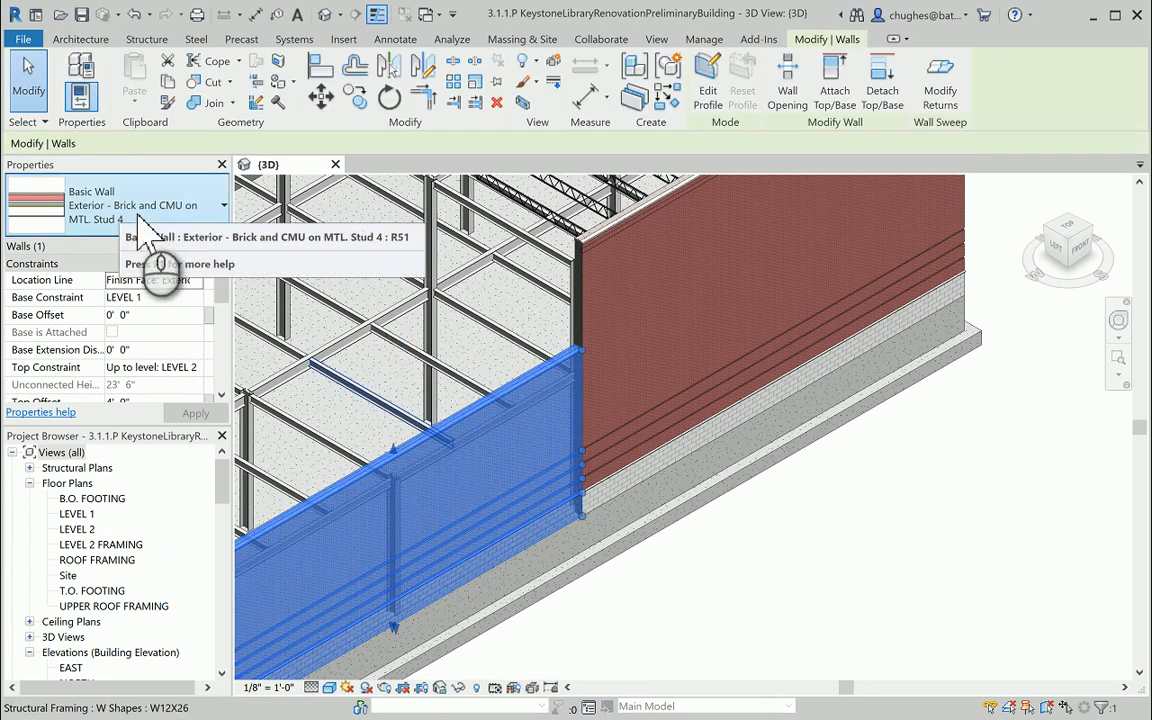
pyautogui.click(614, 242)
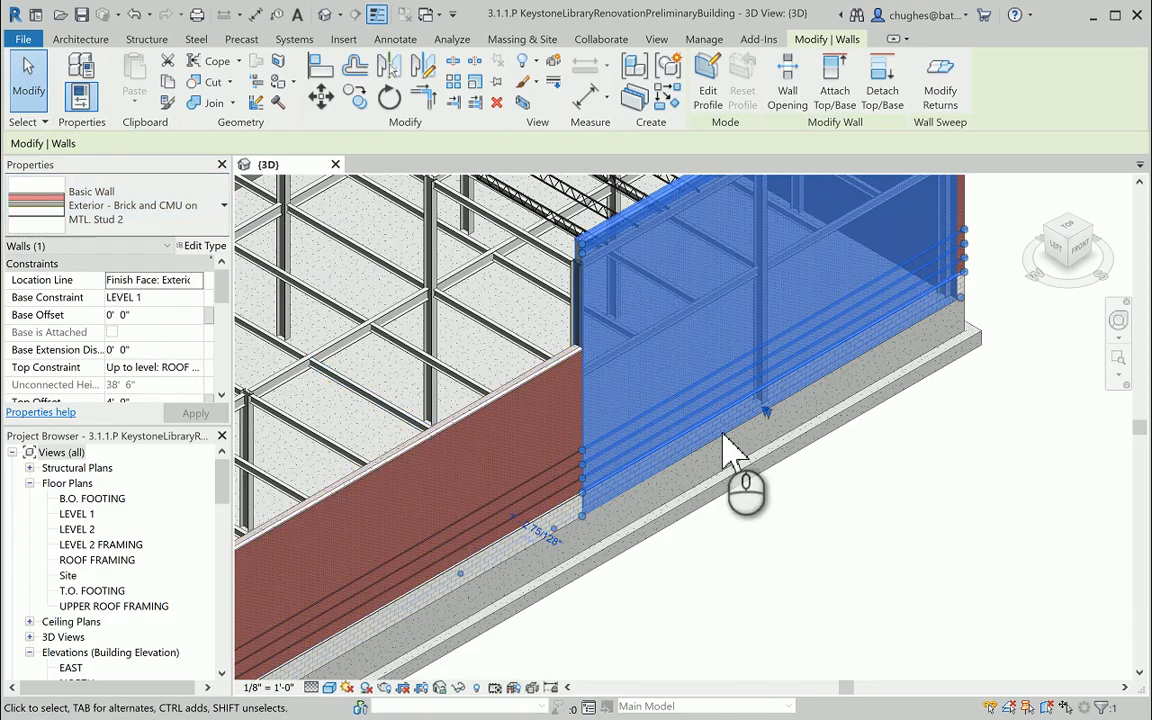
pyautogui.click(782, 545)
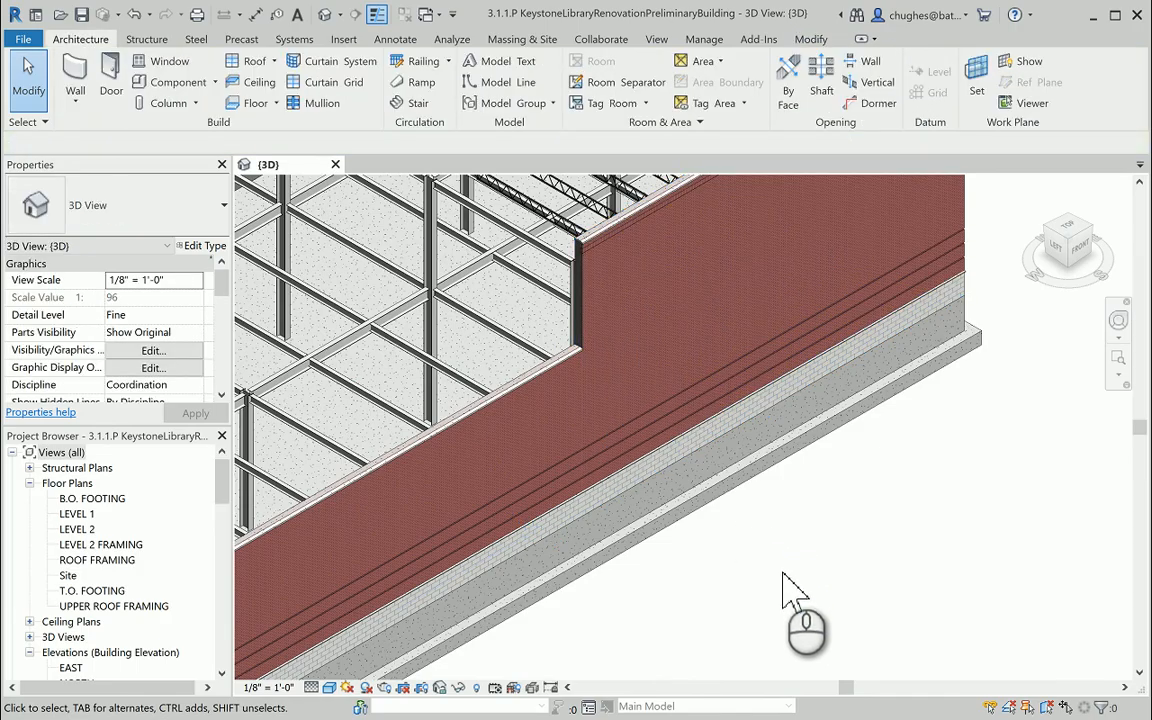
# View the whole building in 3D, open the LEVEL 2 floor plan and examine the exterior wall junction at gridlines D and 3.
pyautogui.scroll(-3, 785, 562)
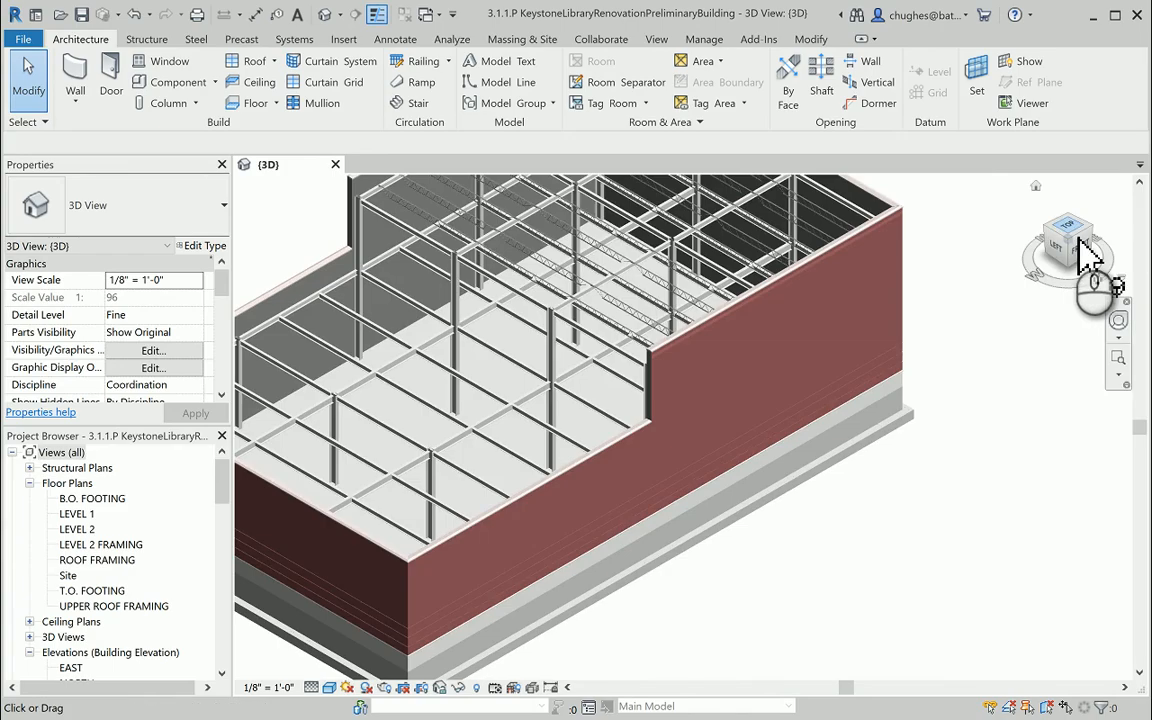
pyautogui.moveTo(1076, 240); pyautogui.dragTo(1078, 241)
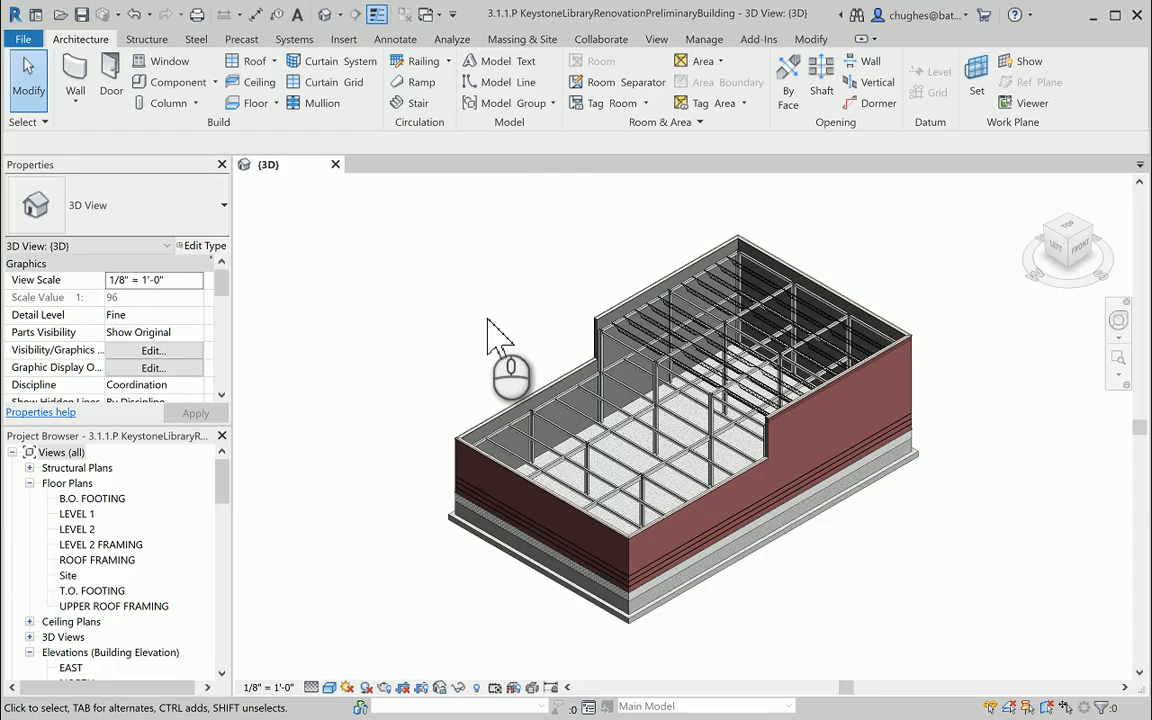
pyautogui.click(87, 529)
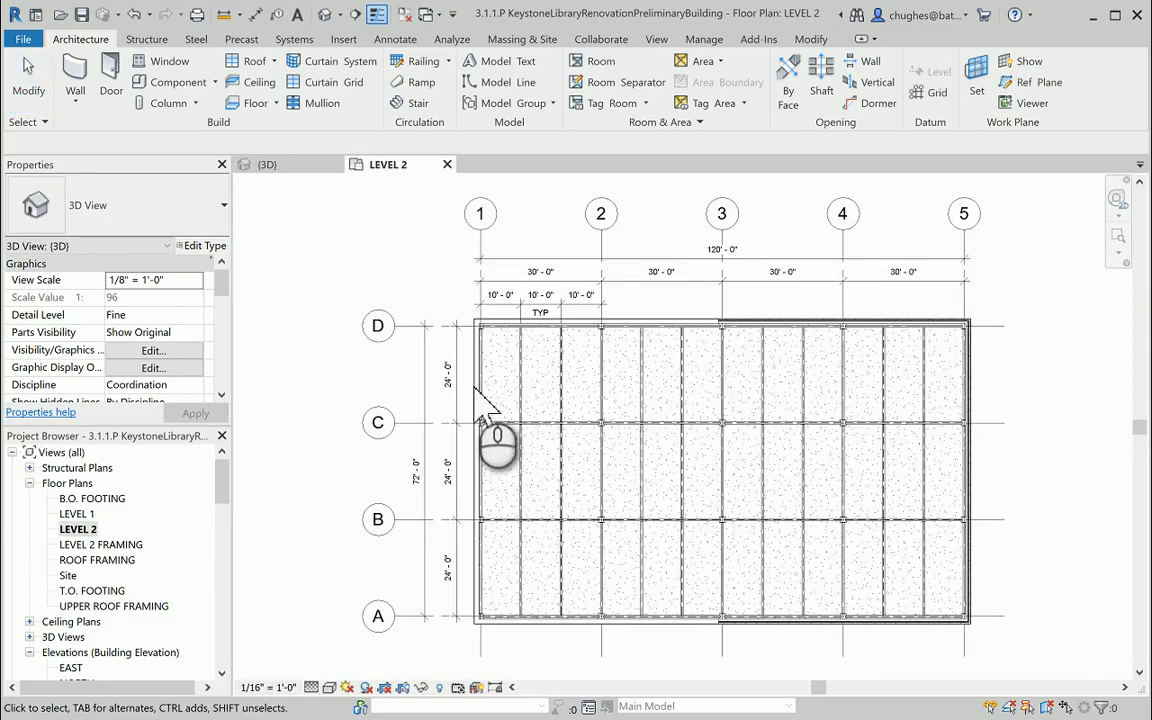
pyautogui.moveTo(683, 380); pyautogui.dragTo(712, 292, button='middle')
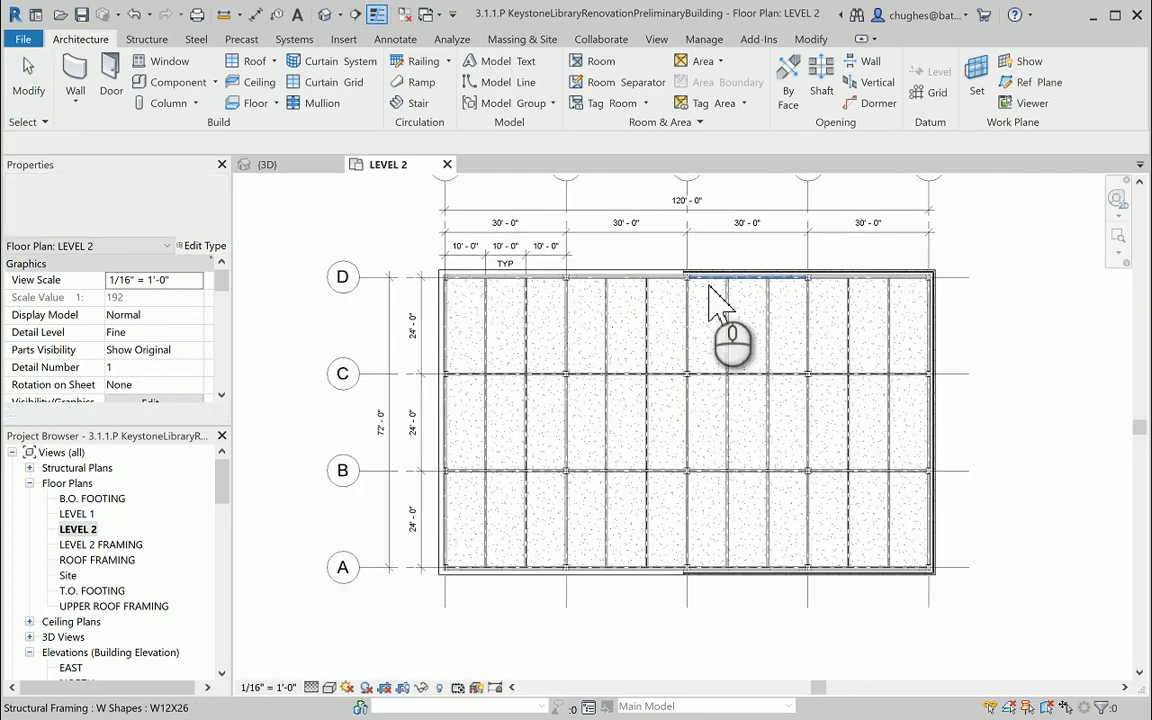
pyautogui.scroll(5, 656, 268)
pyautogui.scroll(4, 627, 257)
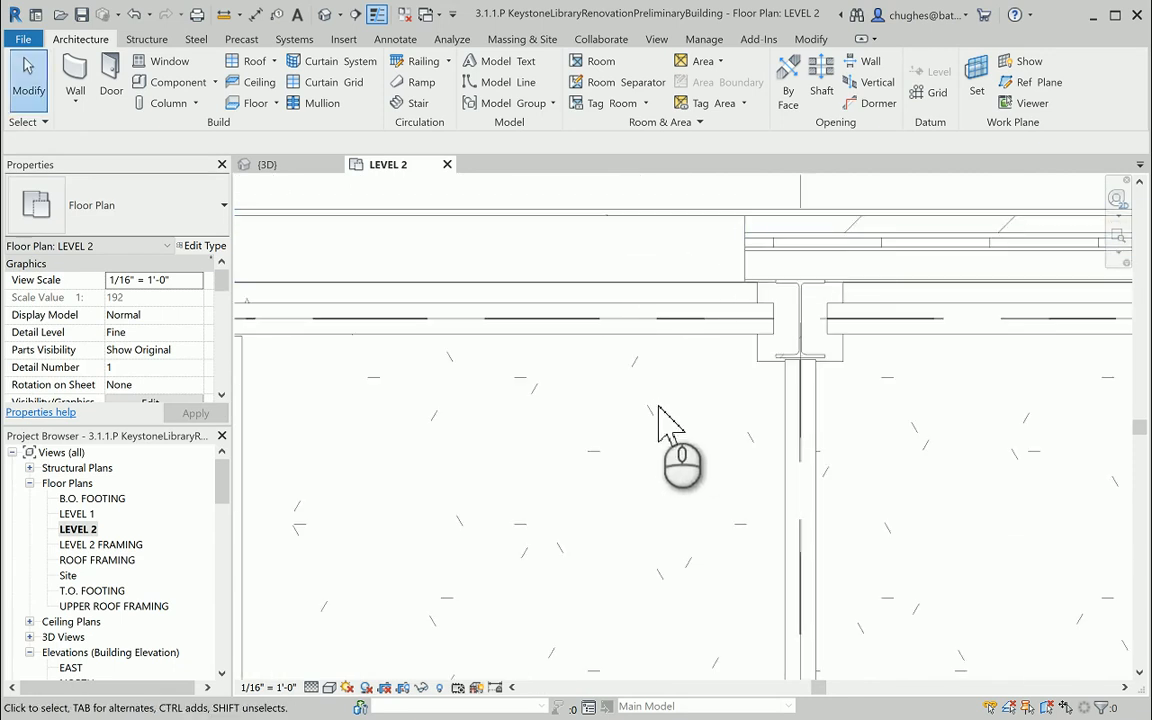
pyautogui.scroll(-5, 658, 419)
pyautogui.moveTo(663, 481); pyautogui.dragTo(636, 330, button='middle')
pyautogui.scroll(-5, 636, 330)
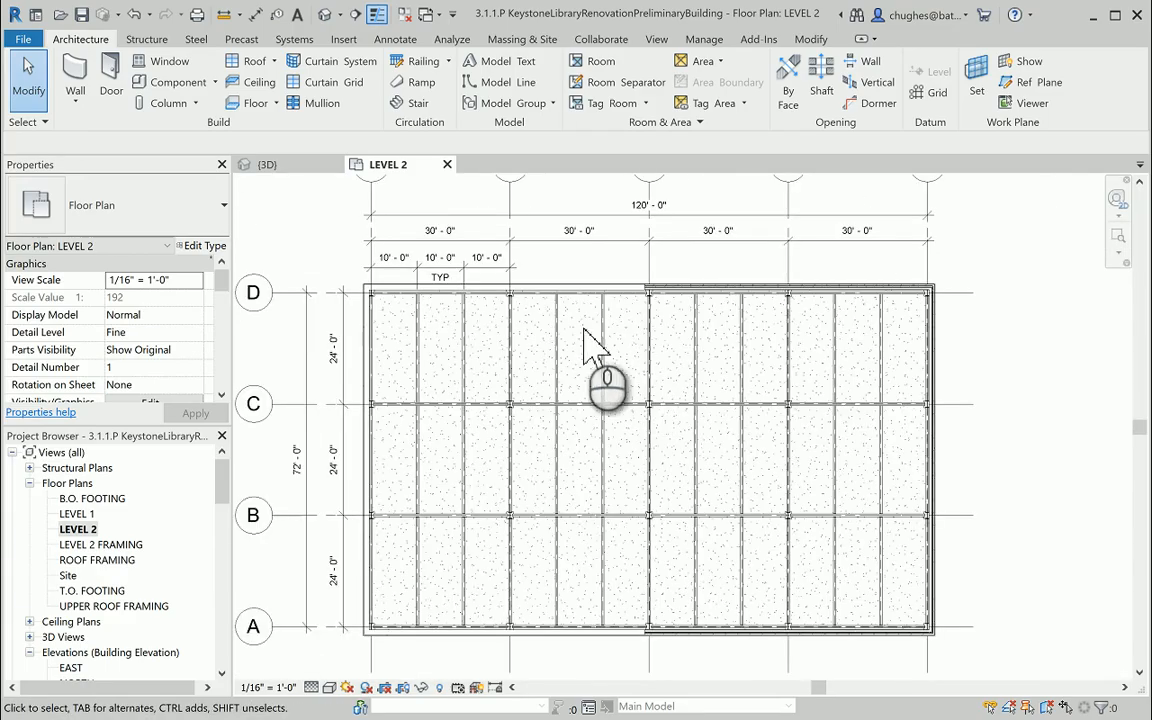
# Start placing a wall on LEVEL 2 and choose the basic wall type Exterior - Brick on Mtl. Stud.
pyautogui.click(76, 70)
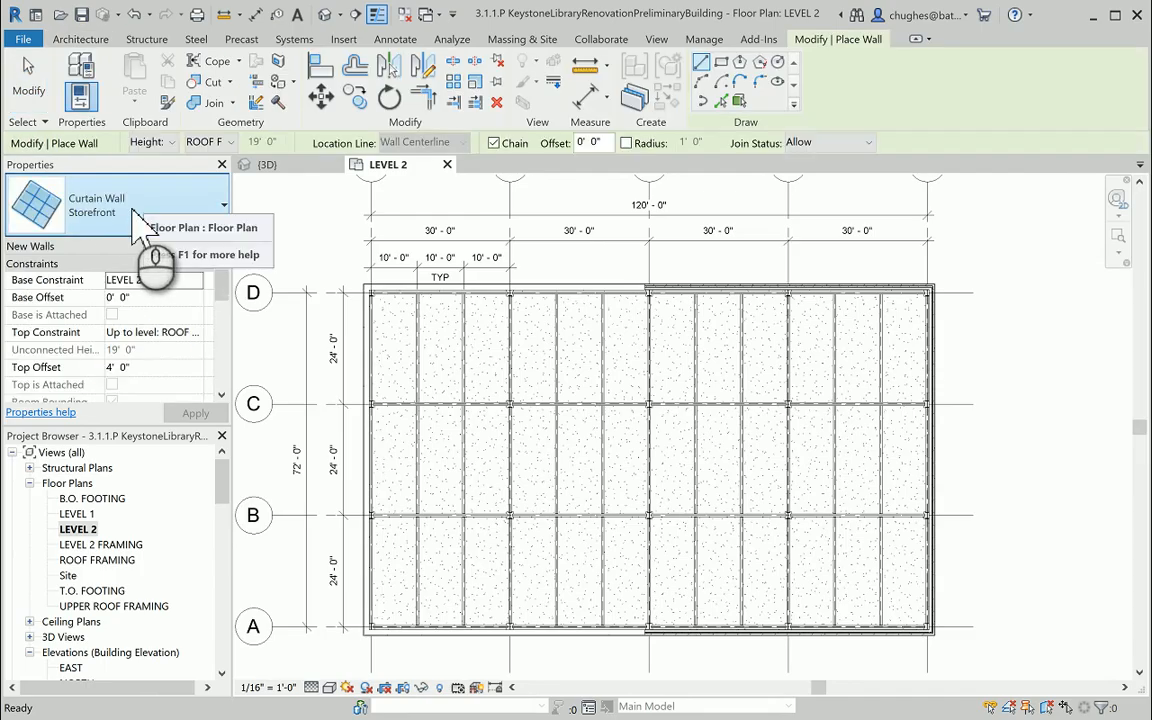
pyautogui.click(133, 206)
pyautogui.scroll(10, 120, 360)
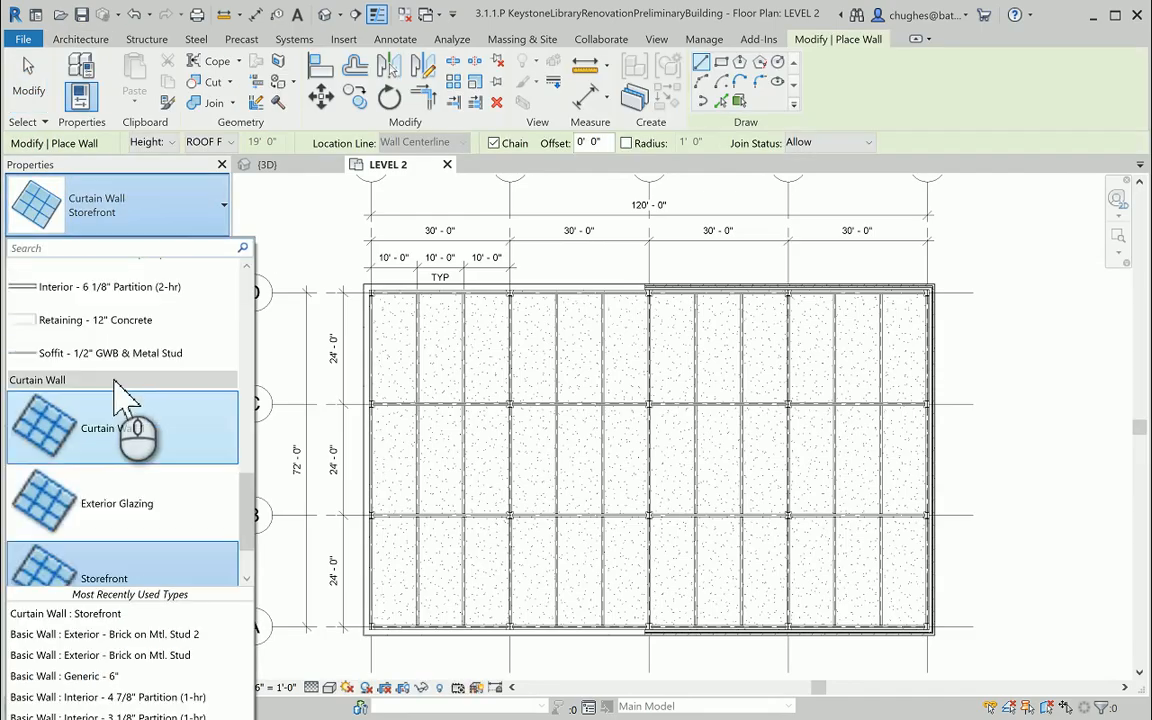
pyautogui.scroll(5, 106, 374)
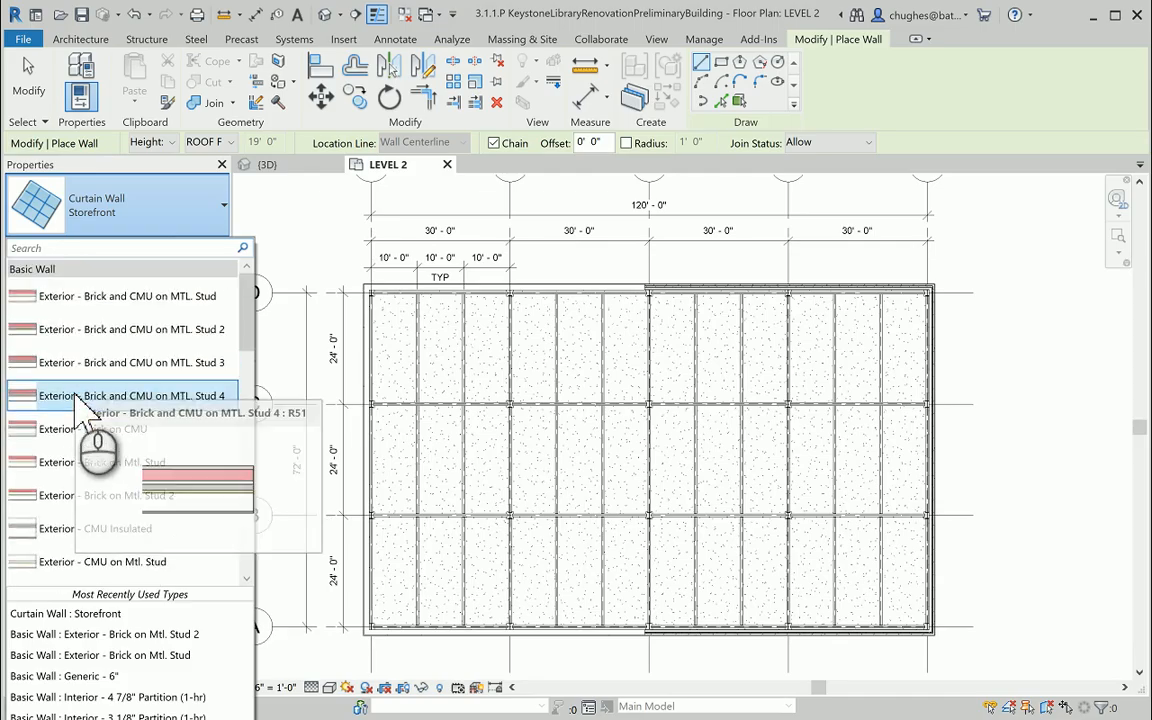
pyautogui.scroll(-1, 90, 405)
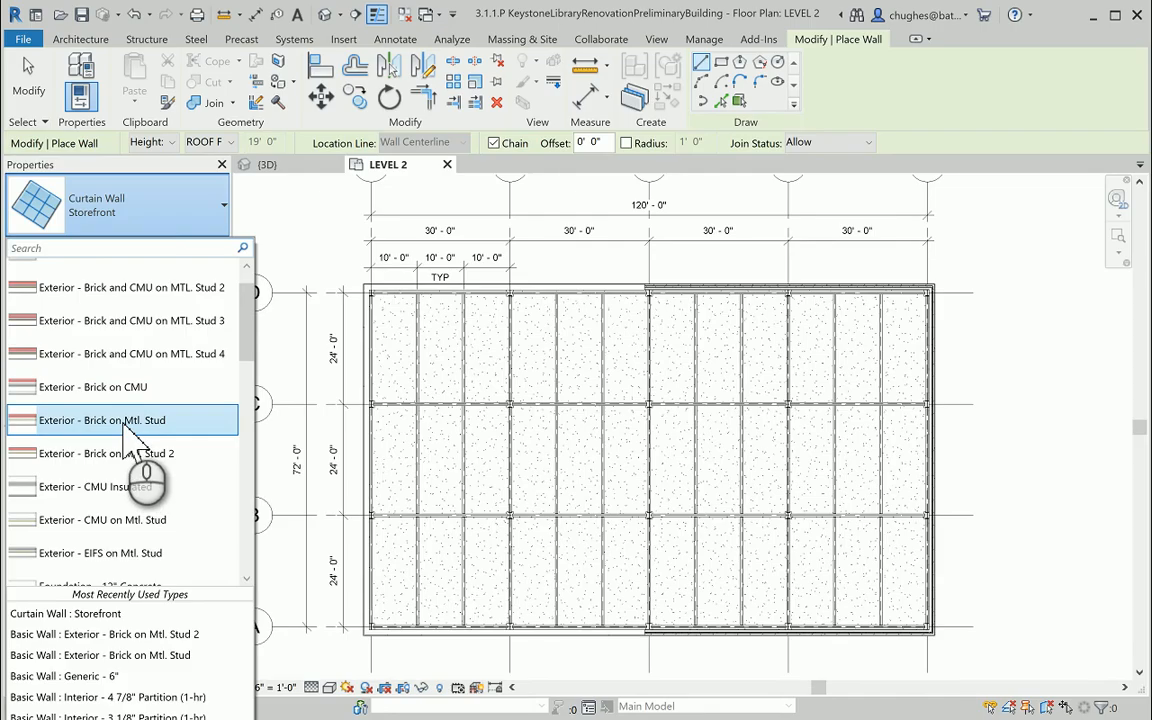
pyautogui.click(128, 422)
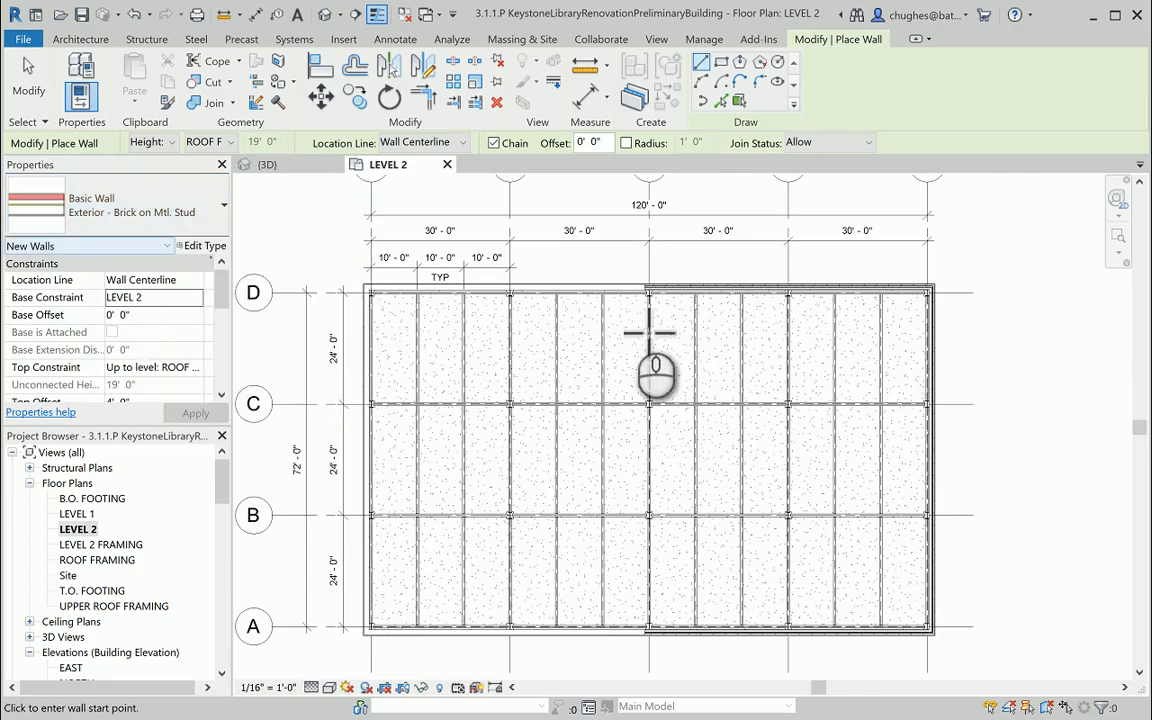
# Draw a vertical wall about 61' long just west of gridline 3, between gridlines D and A, and end wall placement.
pyautogui.click(624, 312)
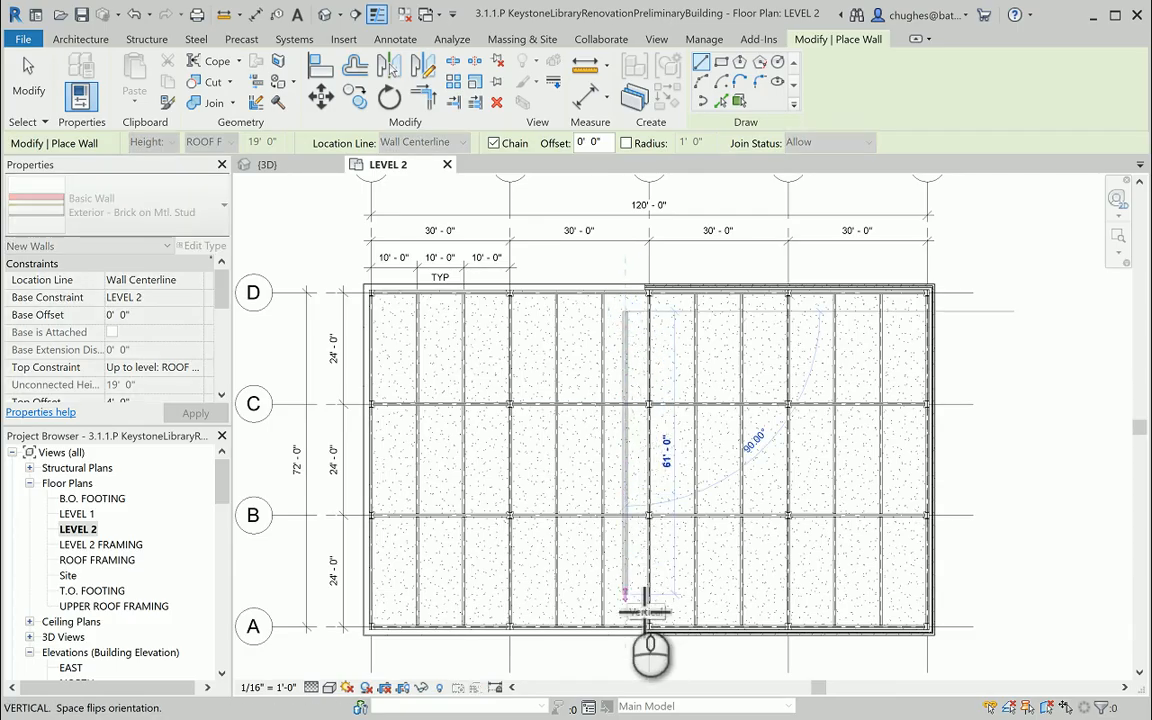
pyautogui.click(625, 598)
pyautogui.rightClick(607, 405)
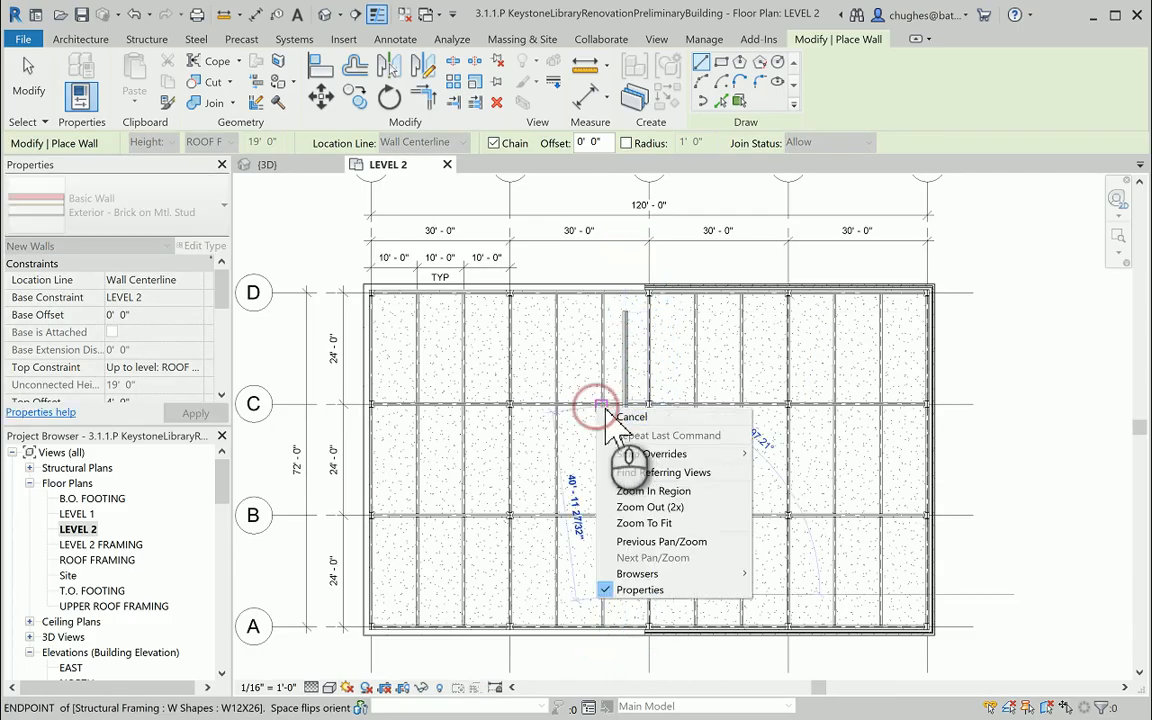
pyautogui.click(615, 416)
pyautogui.rightClick(600, 437)
pyautogui.click(625, 445)
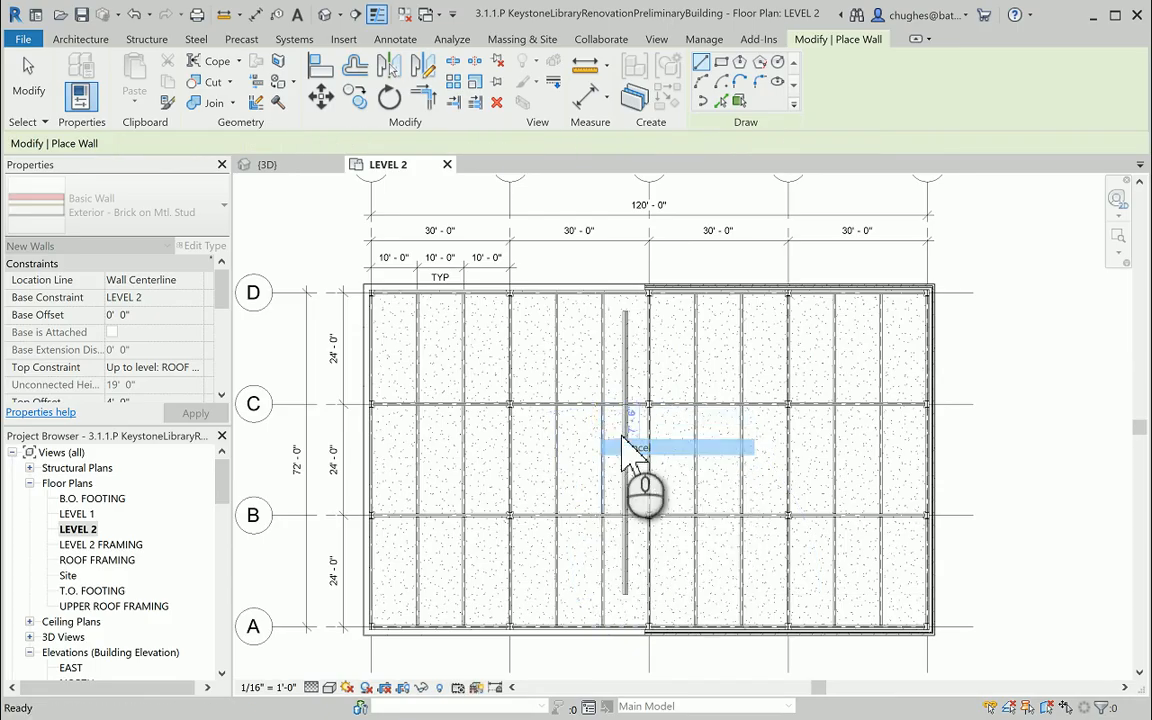
# Select the new brick wall to check which side is its exterior, leaving its orientation as drawn.
pyautogui.click(626, 435)
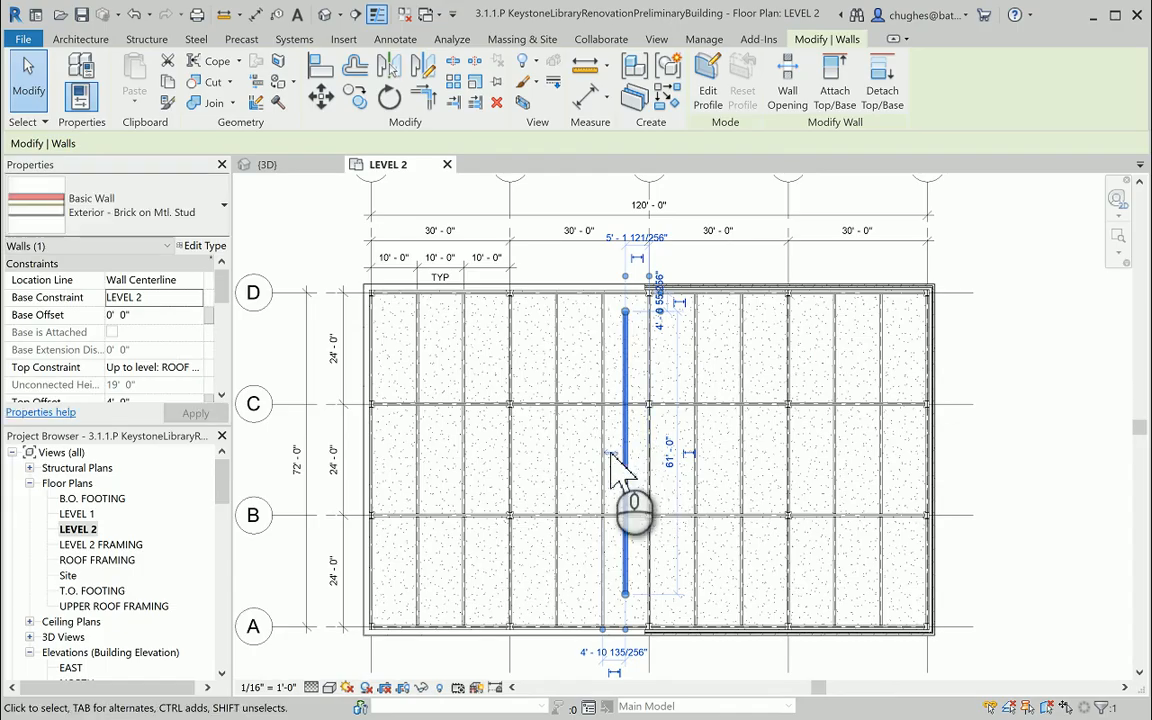
pyautogui.scroll(3, 621, 475)
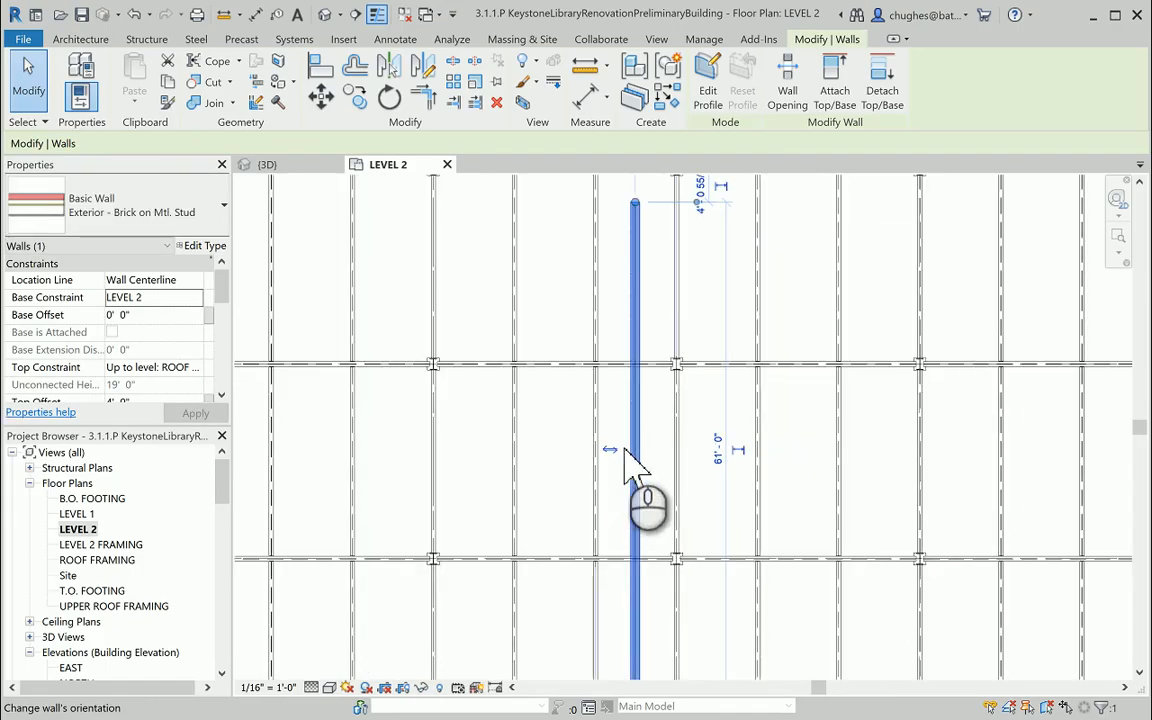
pyautogui.click(612, 421)
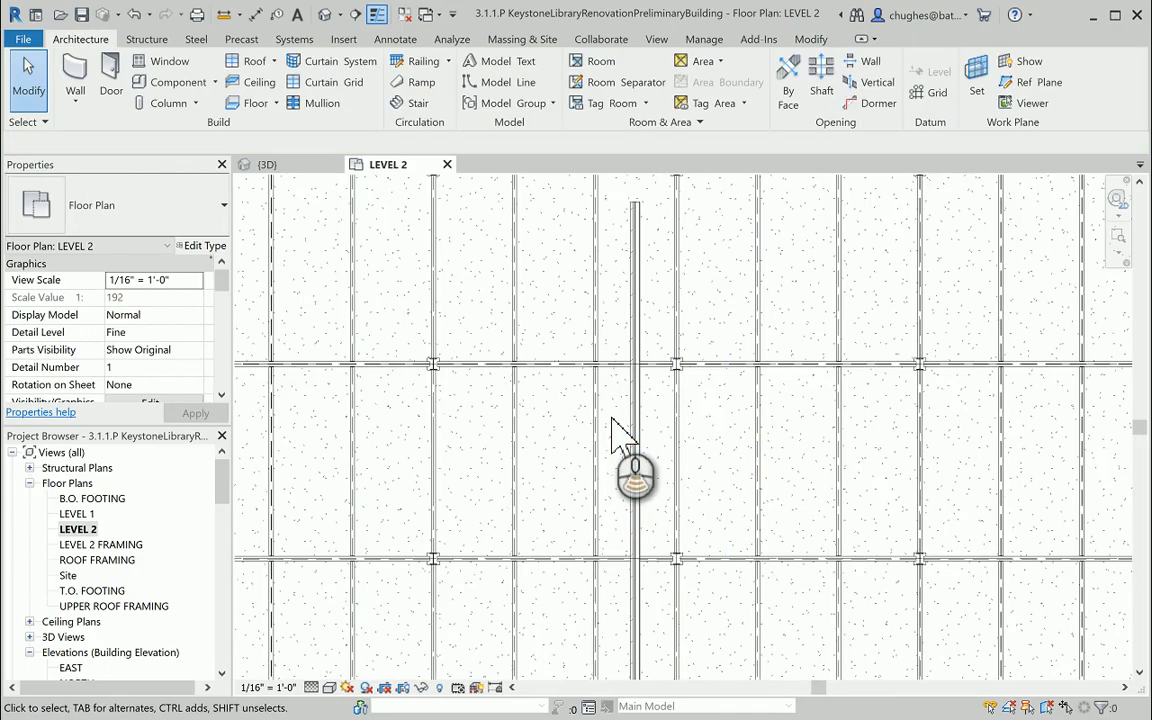
pyautogui.scroll(-3, 612, 421)
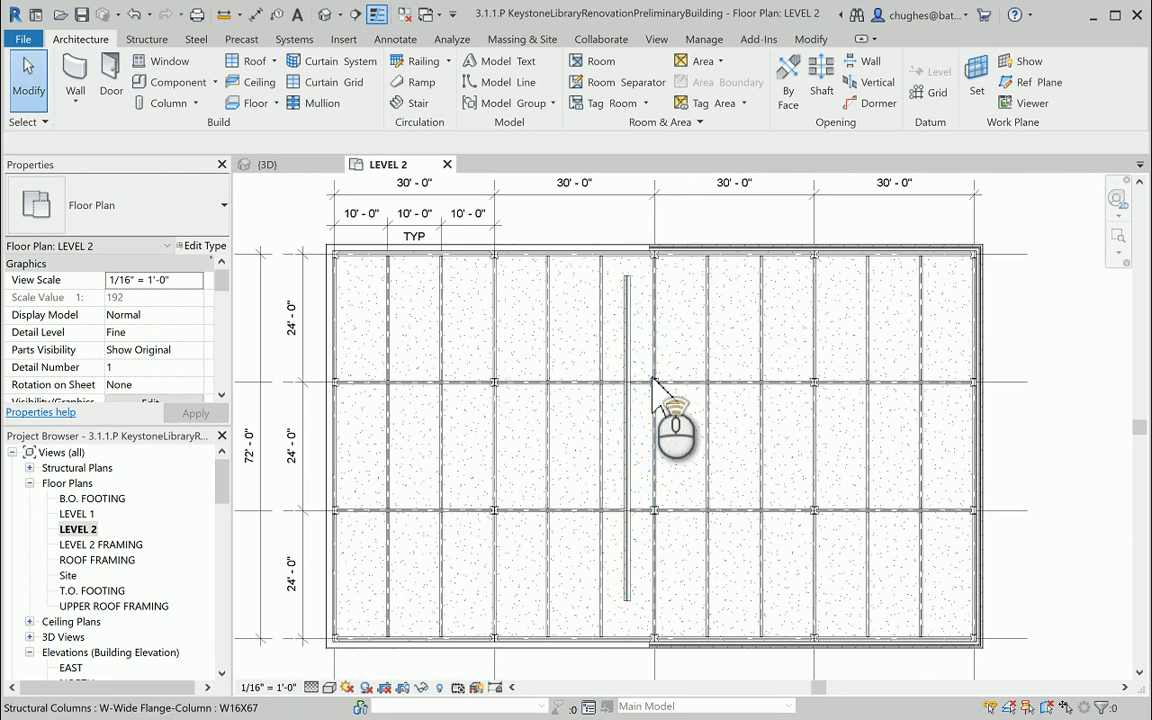
# Set the plan's detail level to Fine and examine the new wall's layers beside the column at gridlines C and 3.
pyautogui.scroll(3, 620, 388)
pyautogui.scroll(5, 620, 390)
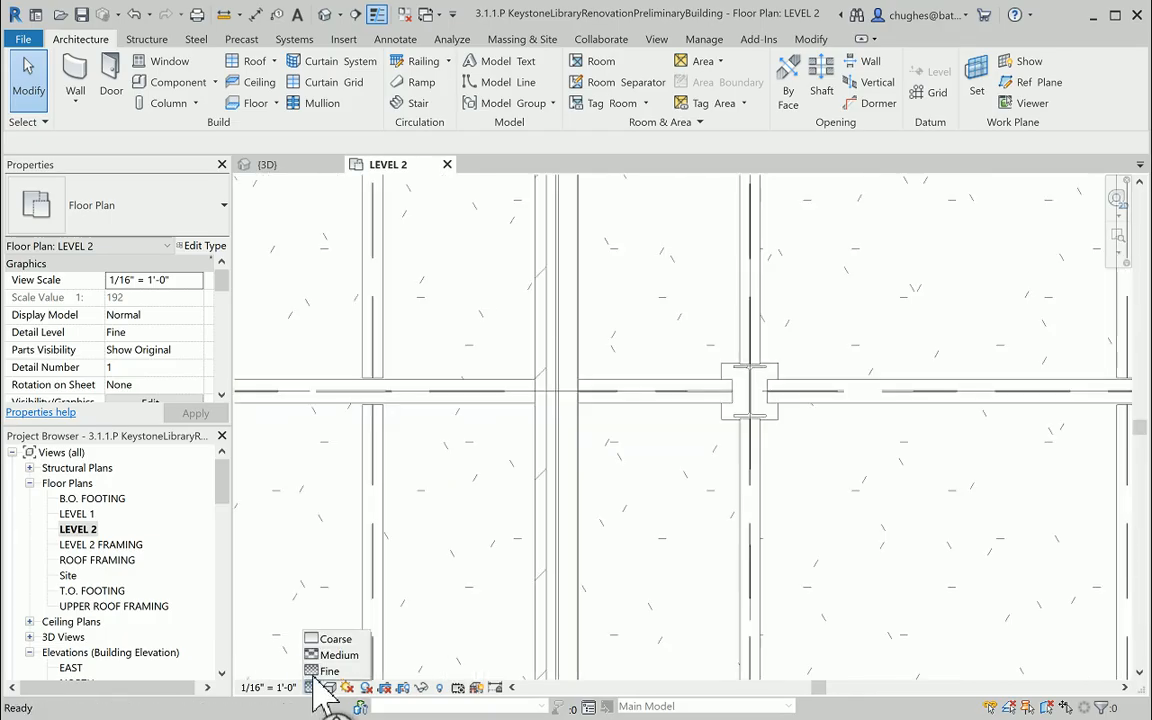
pyautogui.click(316, 672)
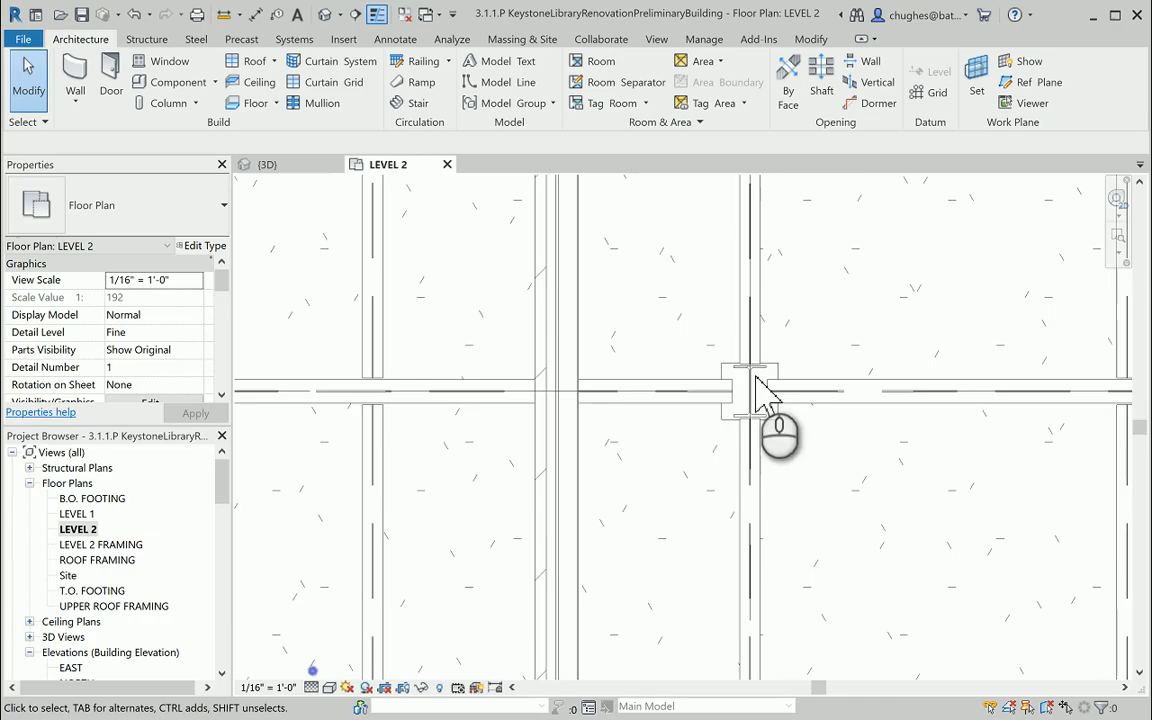
pyautogui.click(564, 341)
pyautogui.moveTo(617, 355); pyautogui.dragTo(659, 357)
pyautogui.scroll(4, 750, 370)
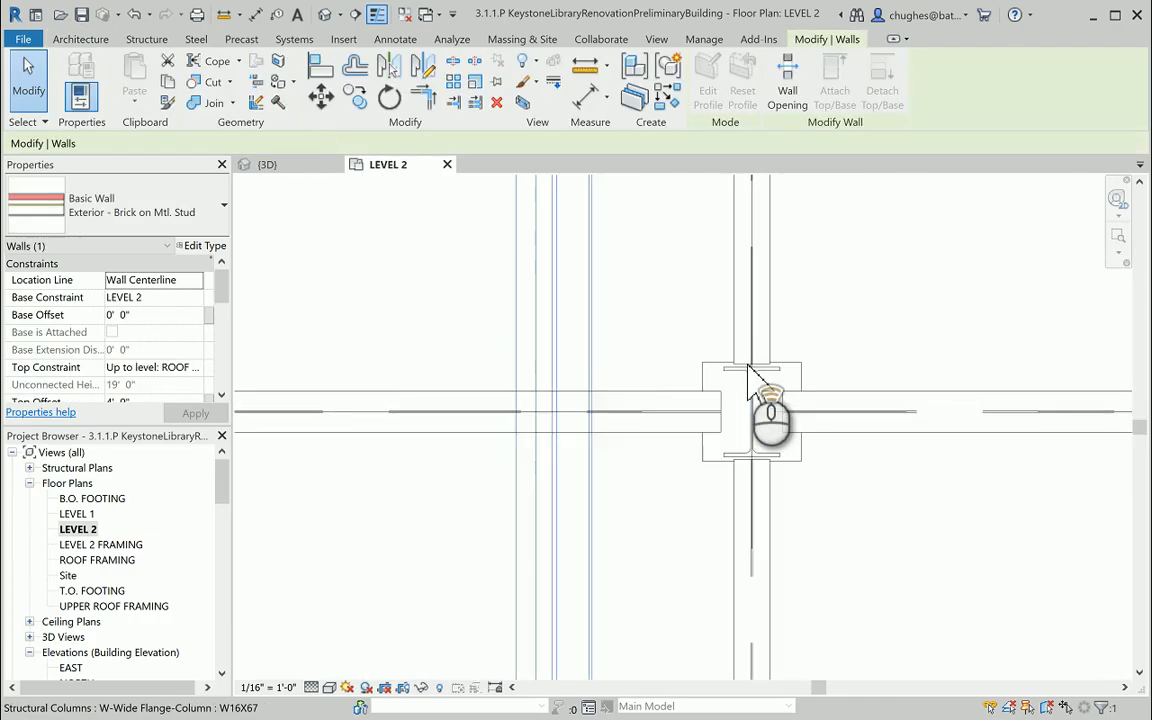
pyautogui.click(561, 300)
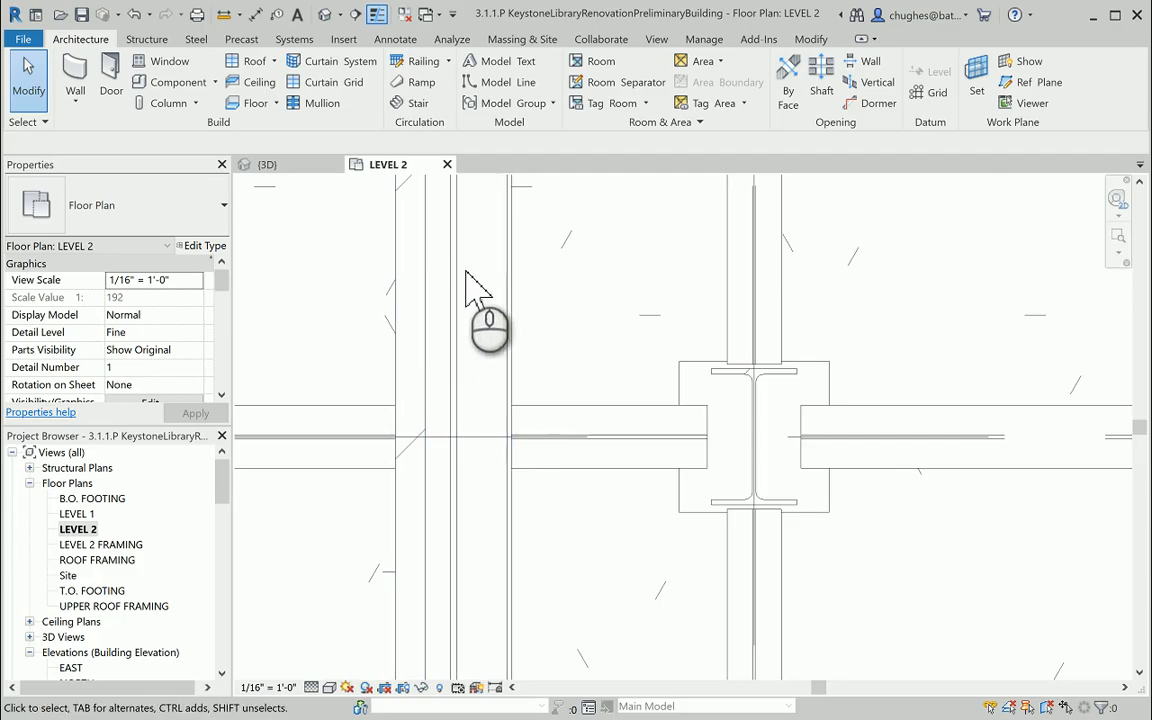
# Start Align with Faces of core preferred and pick the west edge of the column's flange as the reference.
pyautogui.click(486, 350)
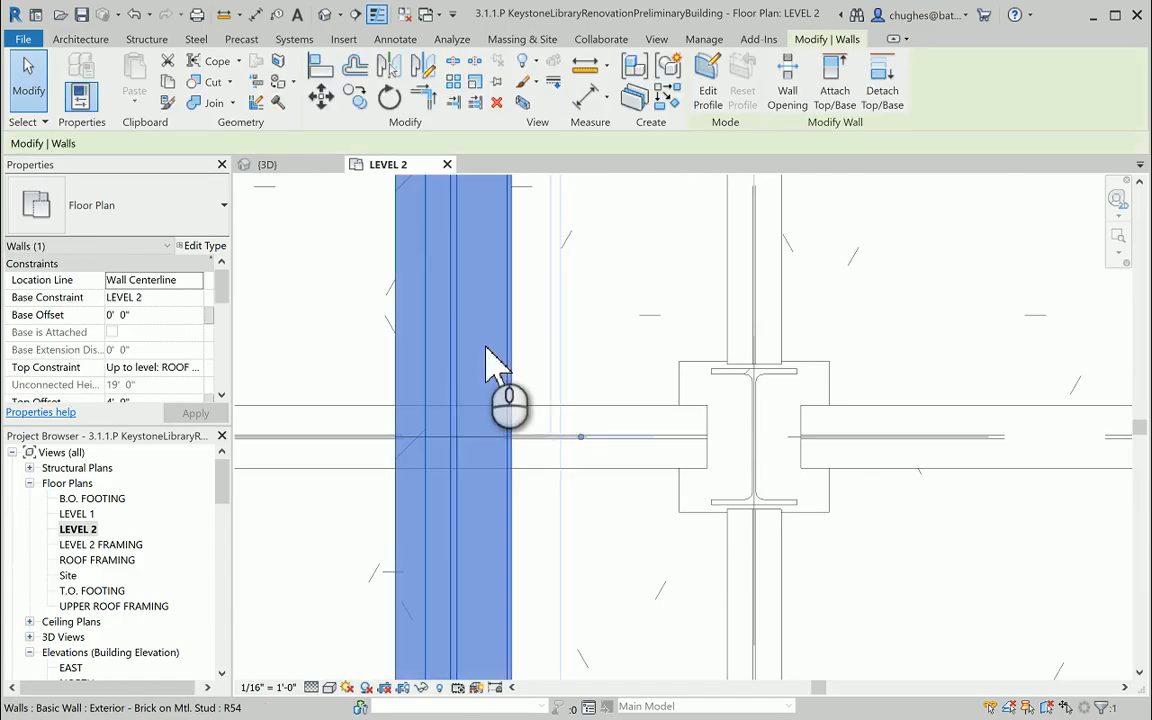
pyautogui.click(320, 70)
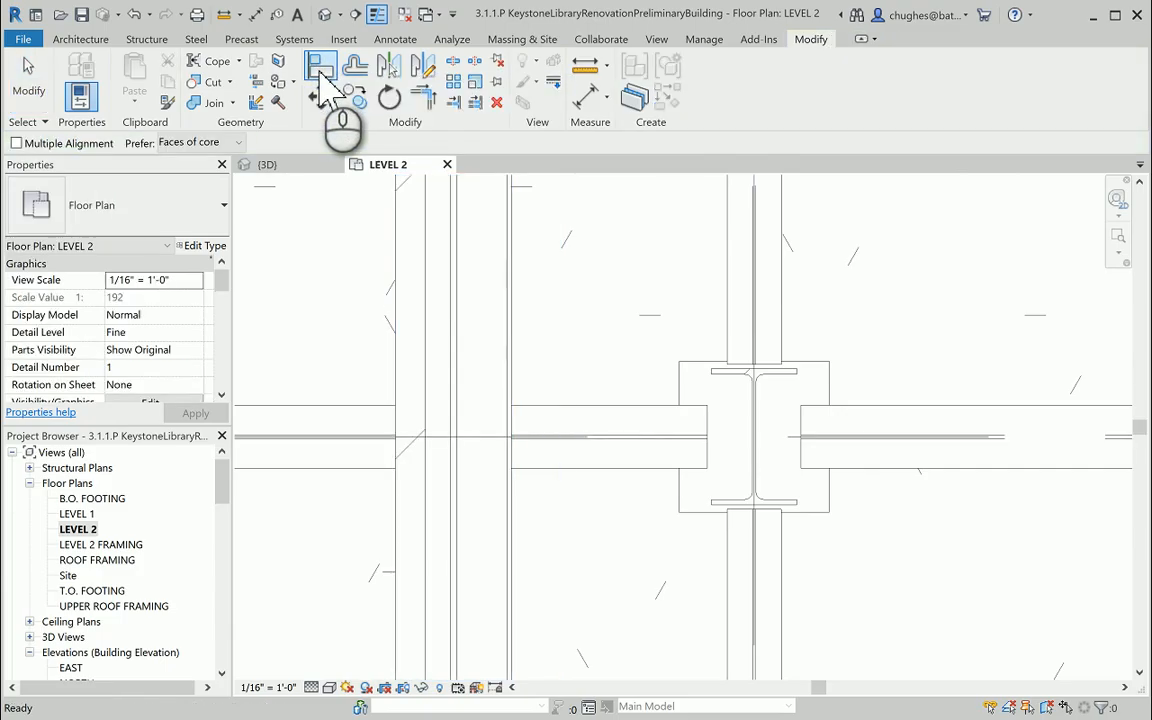
pyautogui.click(222, 143)
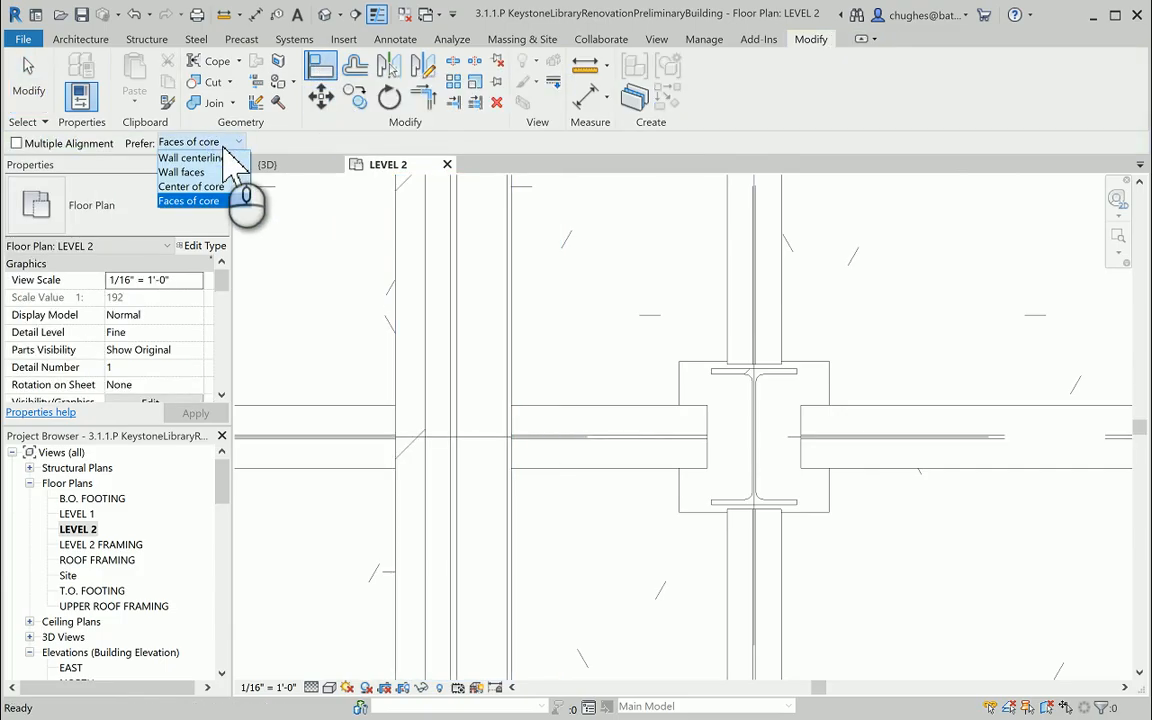
pyautogui.click(214, 201)
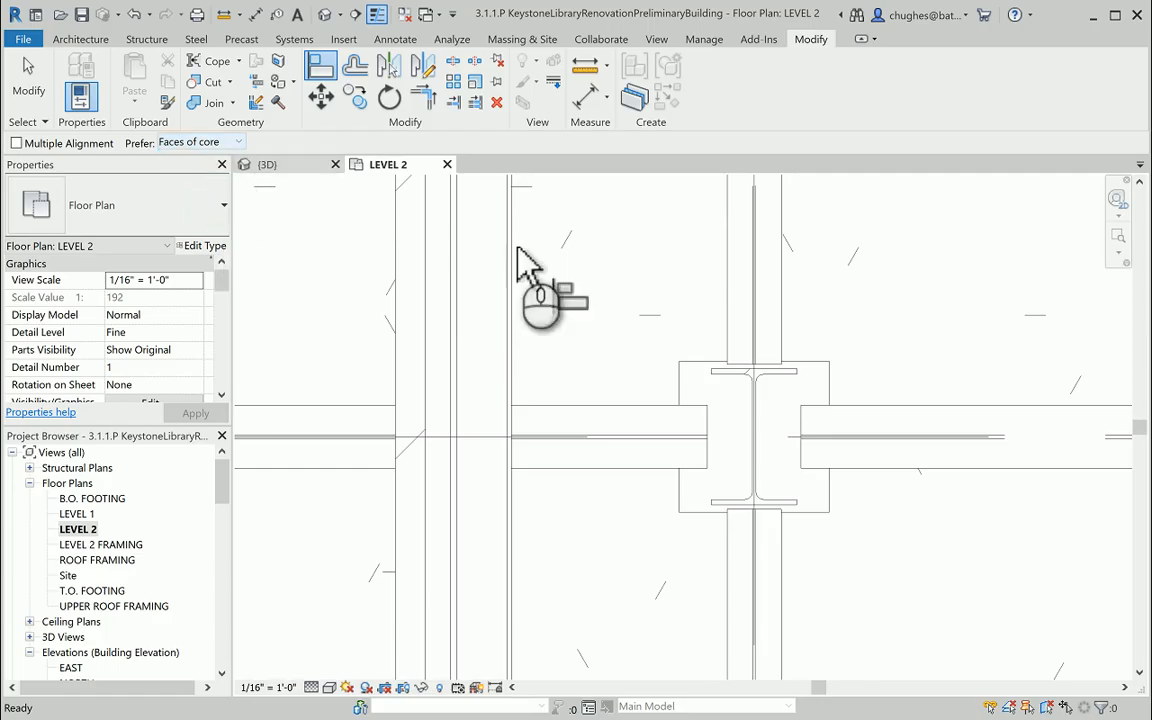
pyautogui.scroll(6, 707, 398)
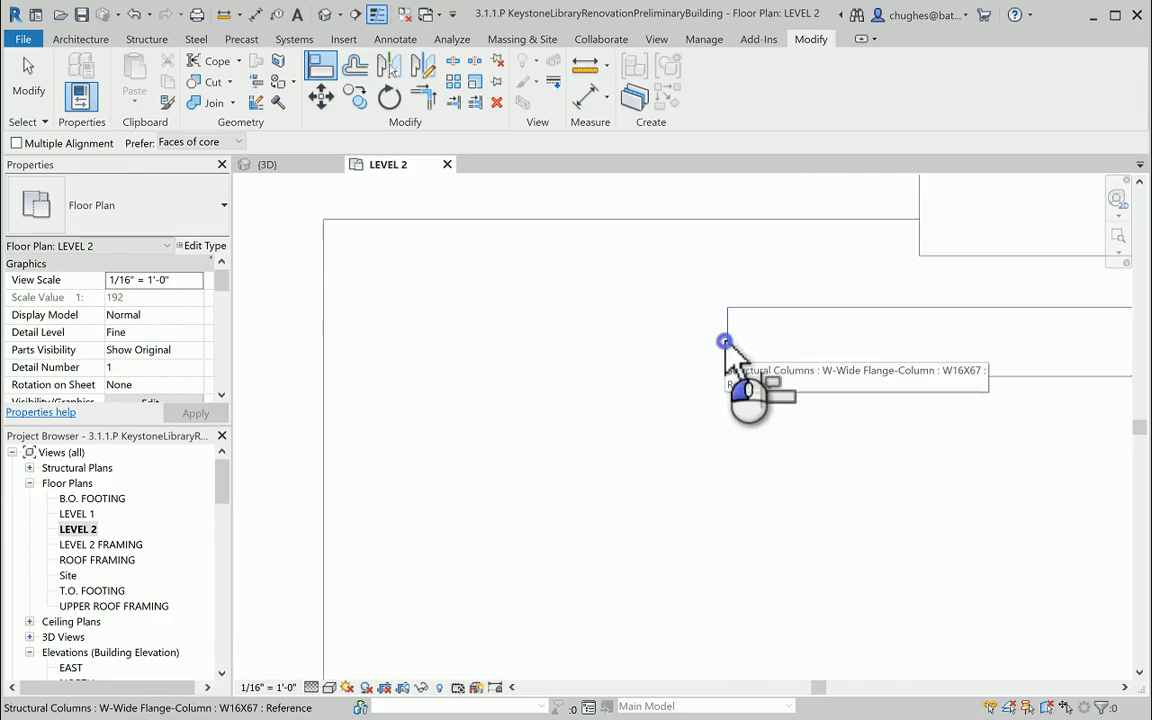
pyautogui.click(727, 334)
pyautogui.scroll(-1, 552, 370)
pyautogui.scroll(-5, 560, 375)
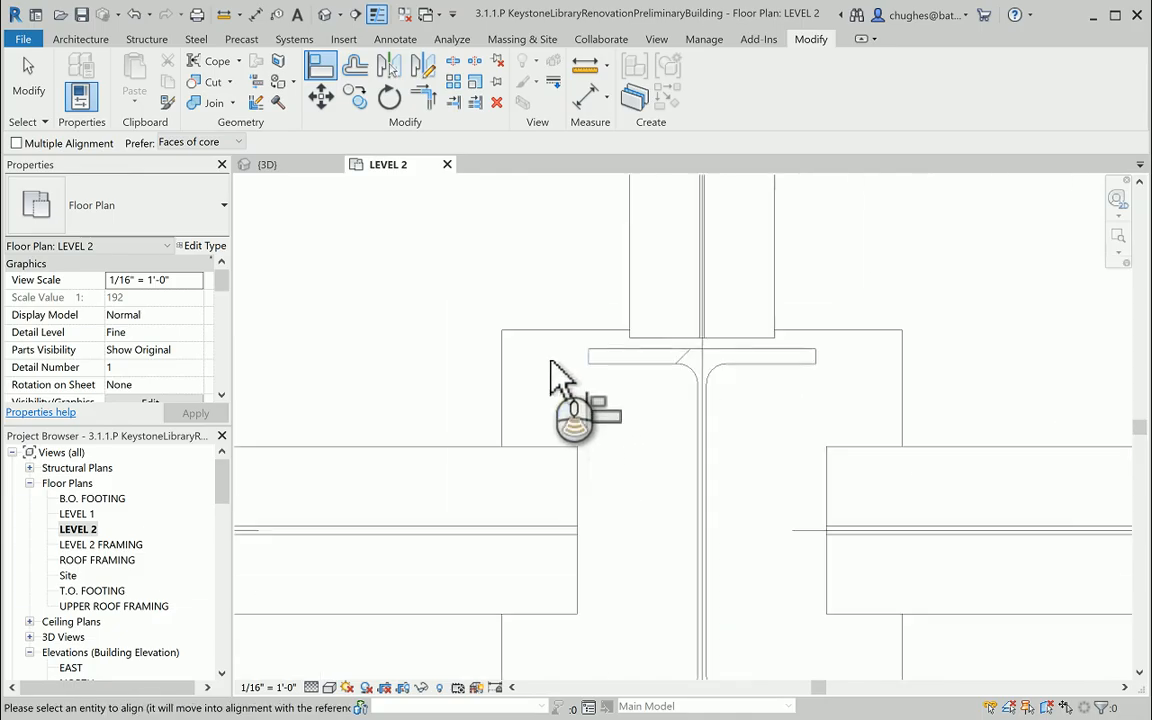
pyautogui.scroll(-2, 551, 362)
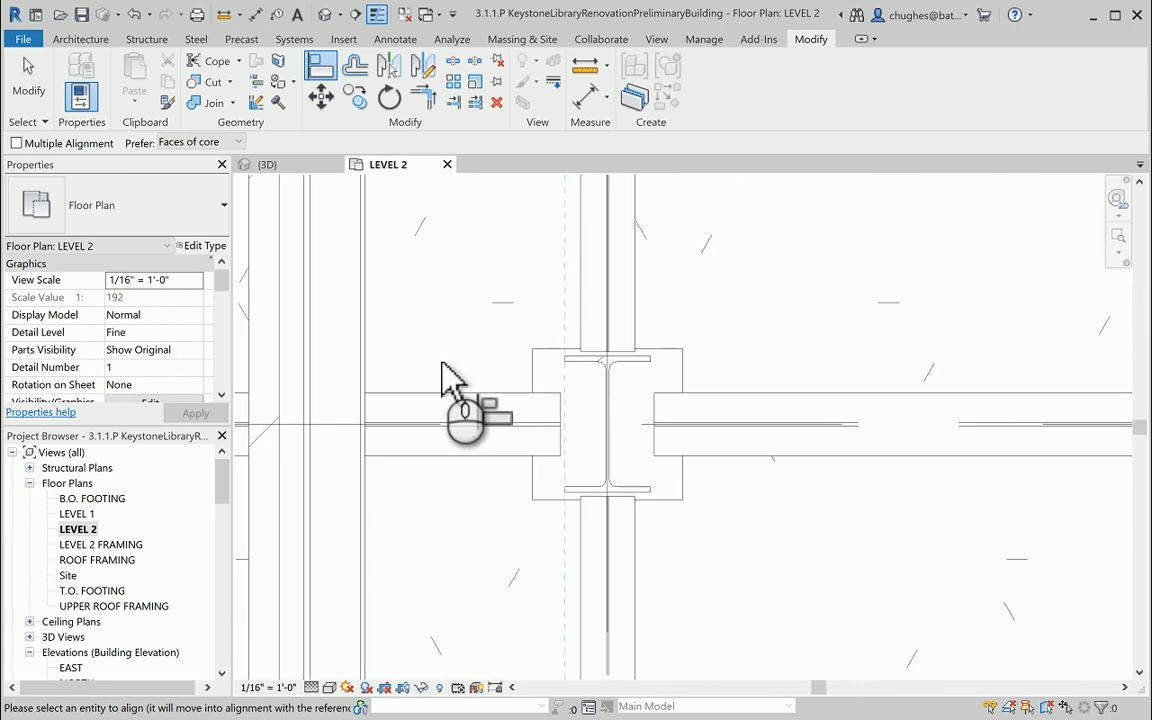
# Align the brick wall's interior core face with the picked column flange edge.
pyautogui.moveTo(445, 361); pyautogui.dragTo(533, 351, button='middle')
pyautogui.scroll(6, 418, 339)
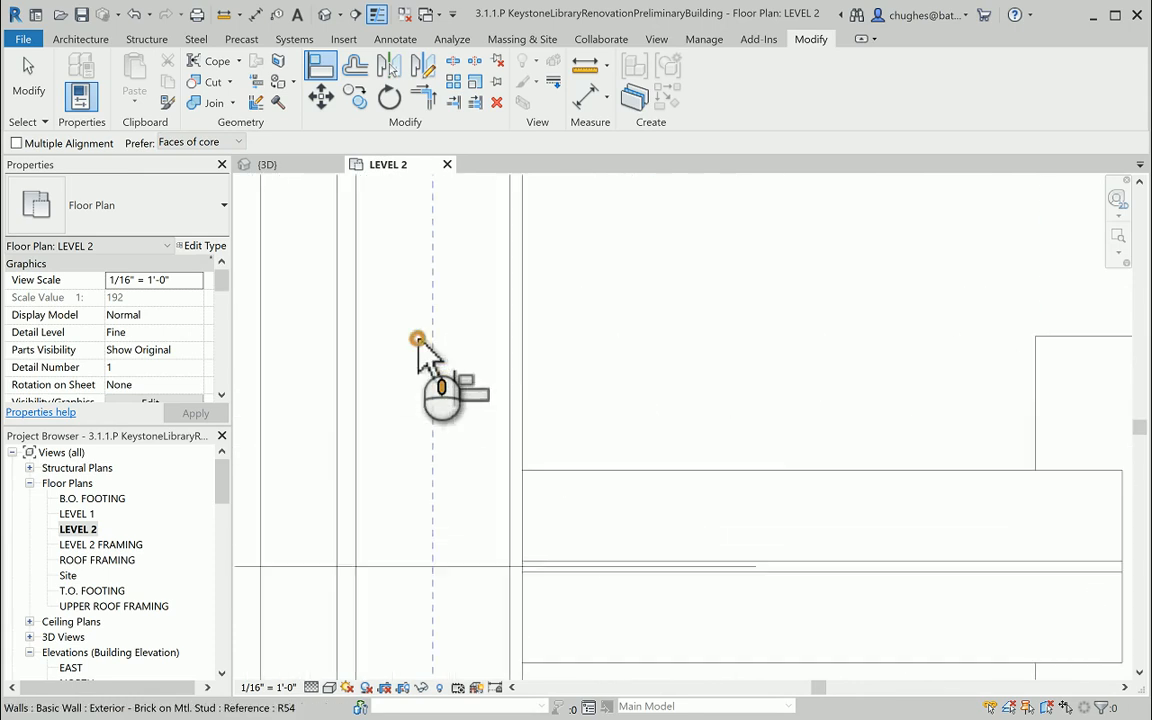
pyautogui.moveTo(417, 338); pyautogui.dragTo(529, 331, button='middle')
pyautogui.scroll(-2, 531, 333)
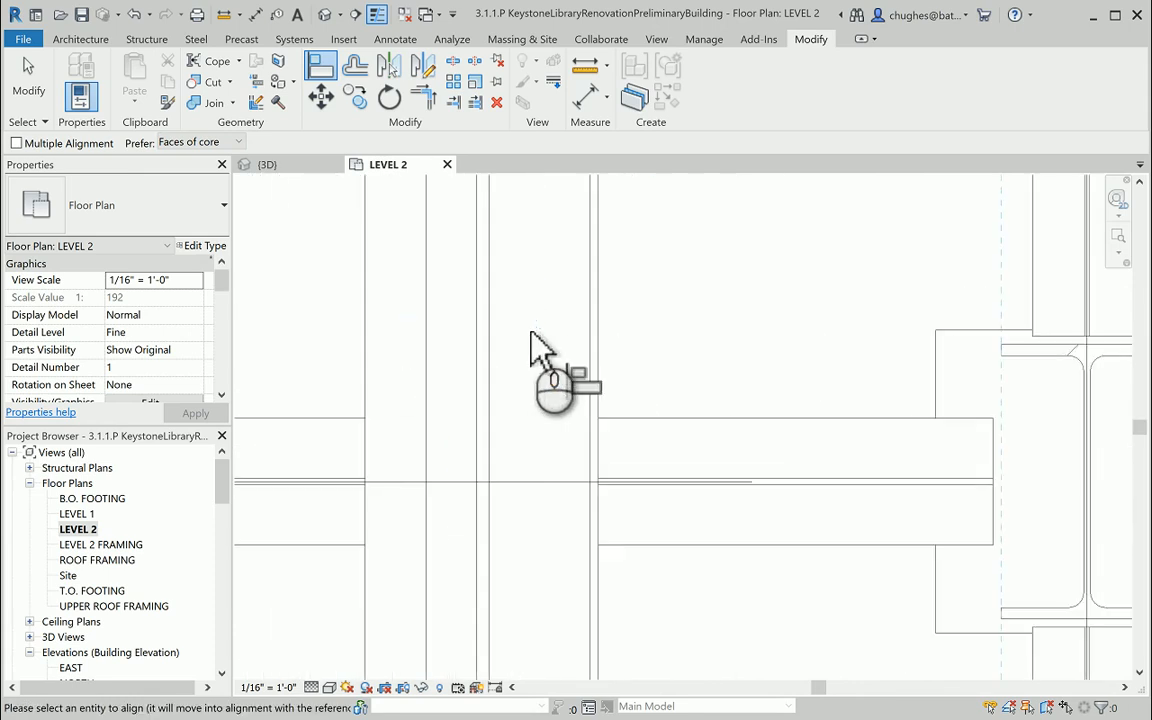
pyautogui.click(599, 325)
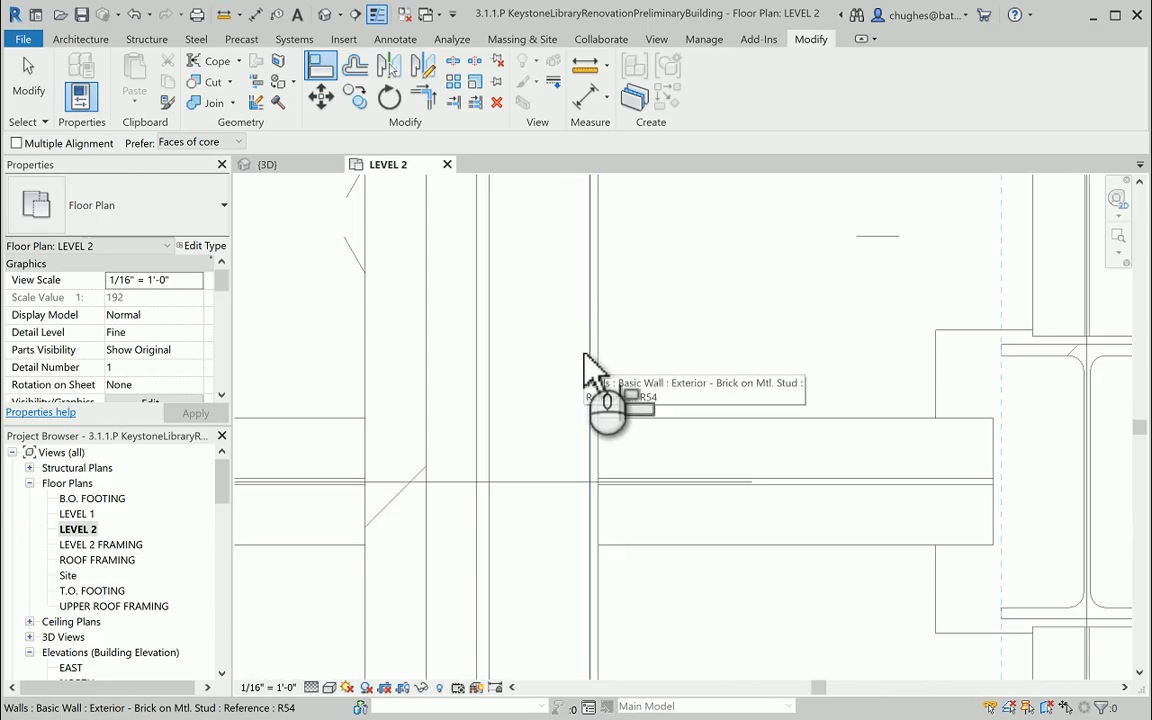
pyautogui.click(590, 345)
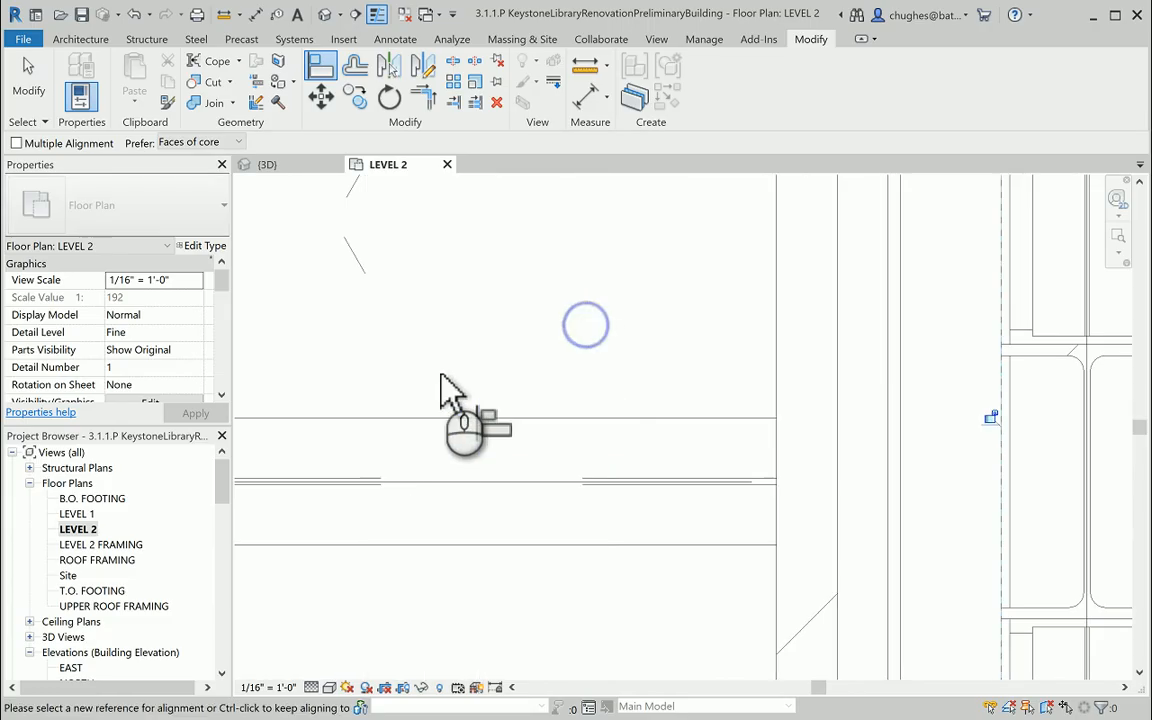
# Inspect the aligned wall at the column, lock the alignment between core face and flange, and end the Align command.
pyautogui.moveTo(663, 380); pyautogui.dragTo(431, 390, button='middle')
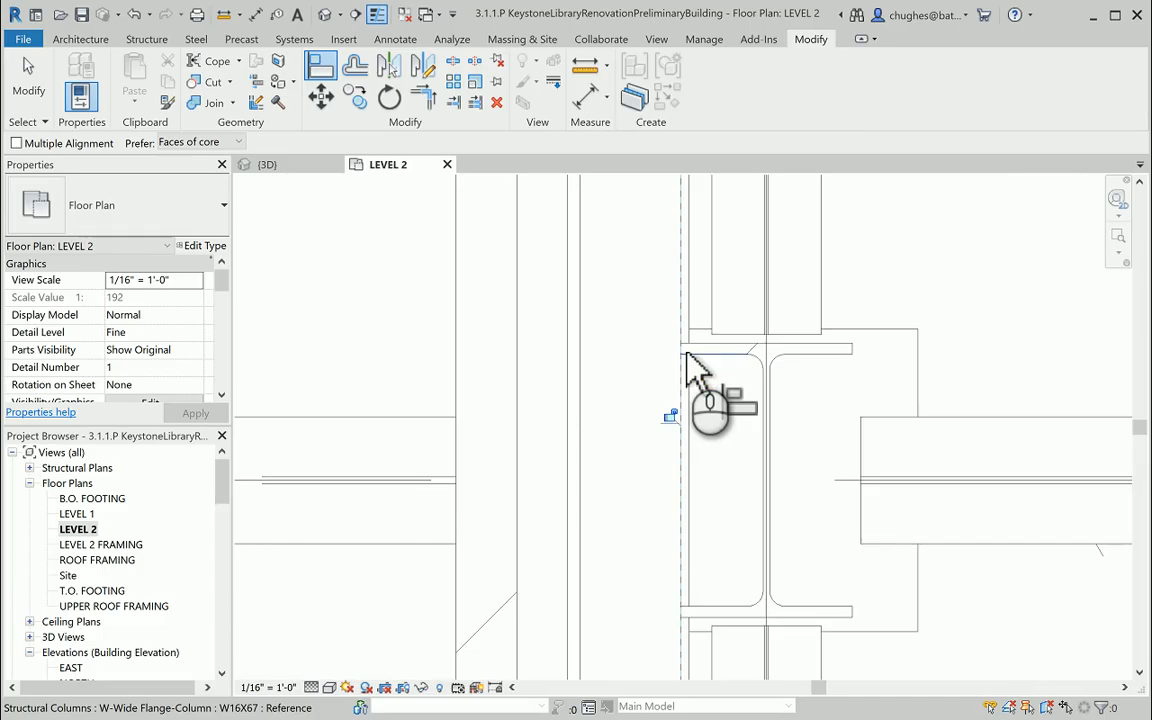
pyautogui.scroll(3, 690, 370)
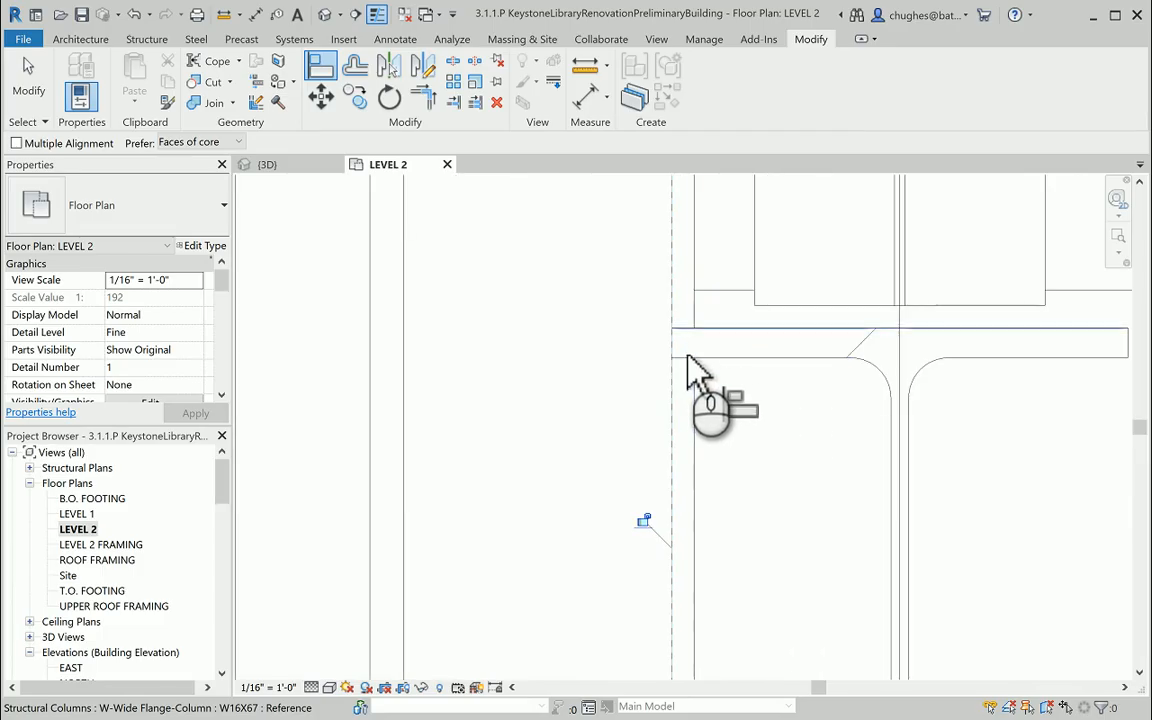
pyautogui.scroll(-1, 660, 398)
pyautogui.moveTo(646, 432); pyautogui.dragTo(628, 322, button='middle')
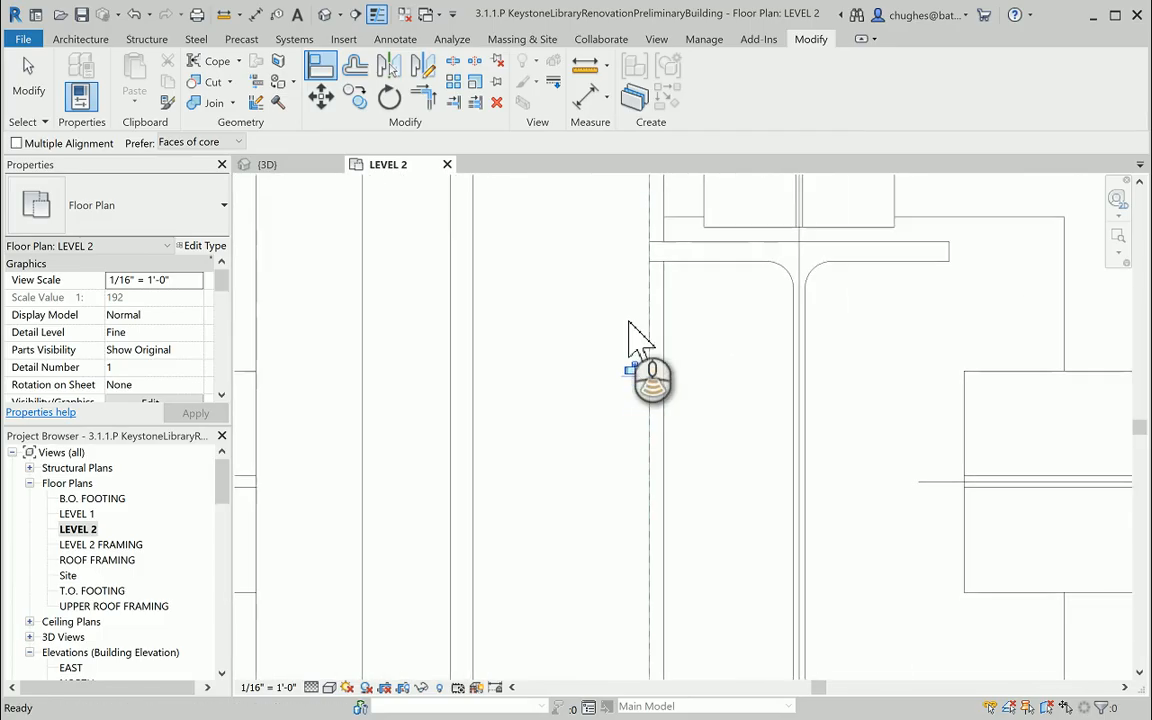
pyautogui.scroll(-1, 628, 322)
pyautogui.click(643, 365)
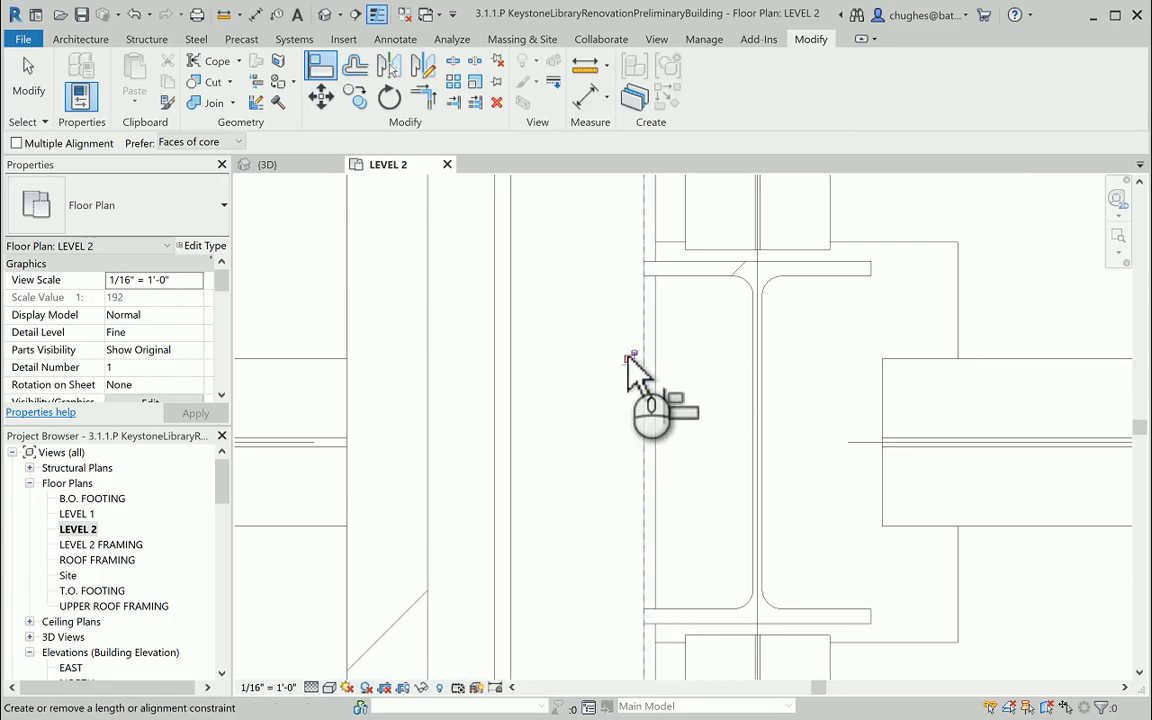
pyautogui.click(629, 359)
pyautogui.rightClick(566, 347)
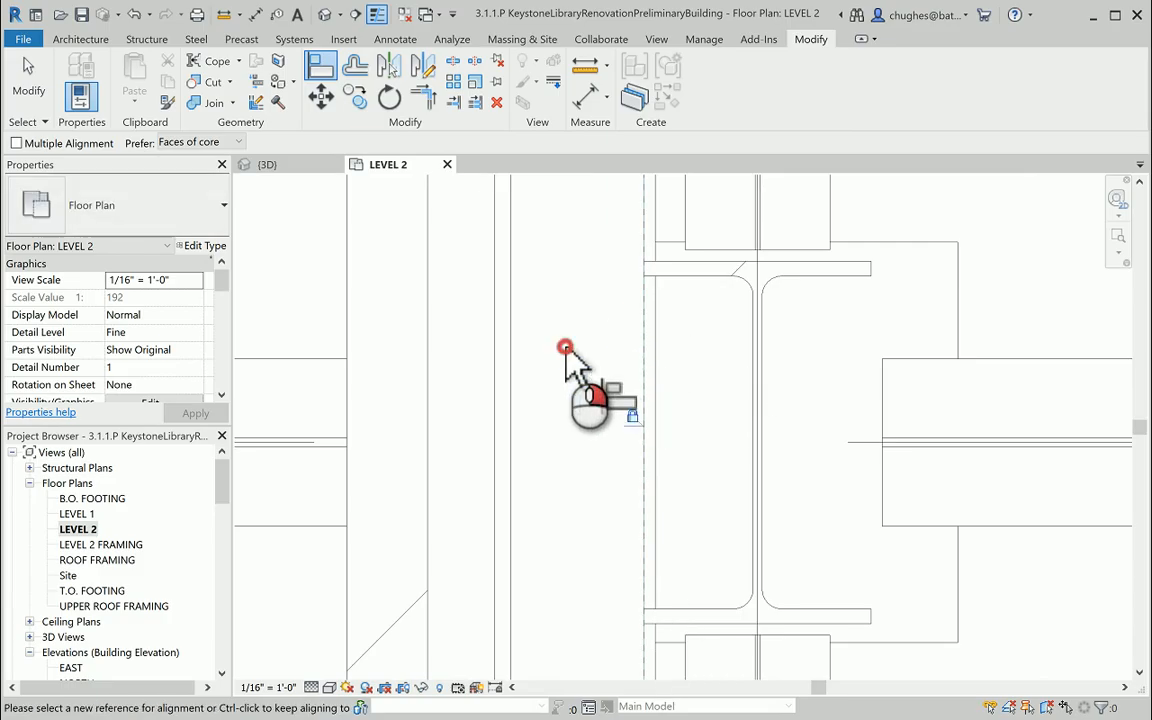
pyautogui.click(572, 354)
pyautogui.rightClick(560, 345)
pyautogui.click(568, 352)
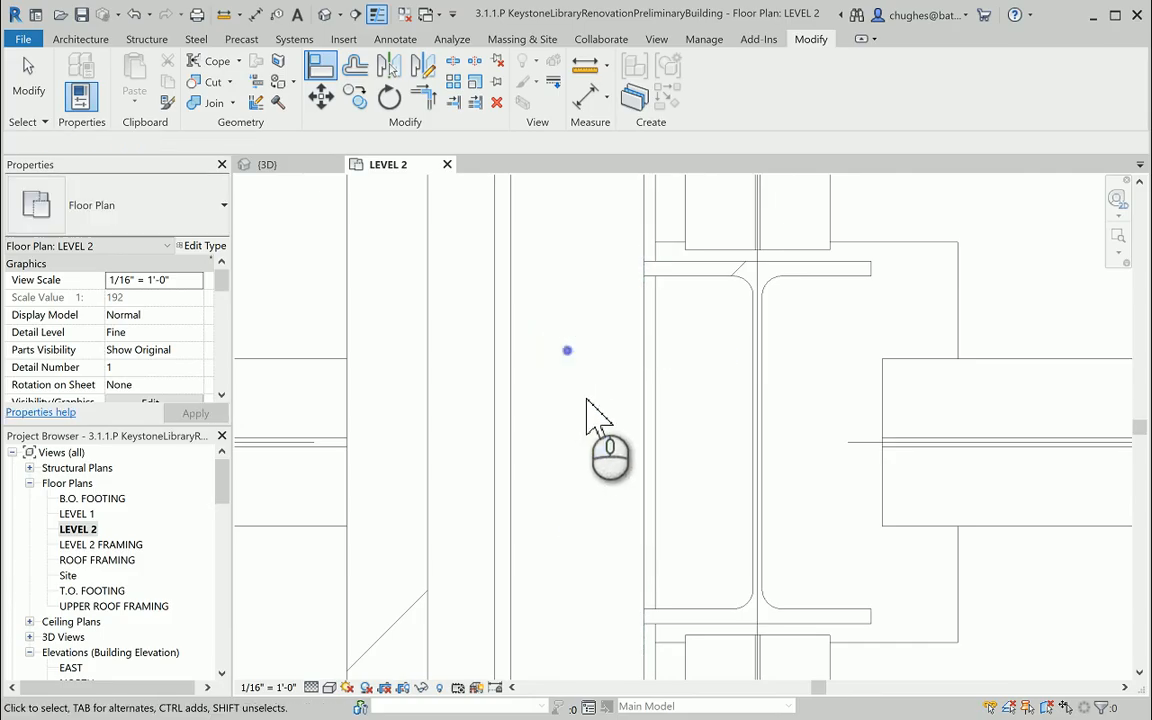
# Open the default 3D view of the building.
pyautogui.scroll(-3, 590, 418)
pyautogui.scroll(-5, 592, 410)
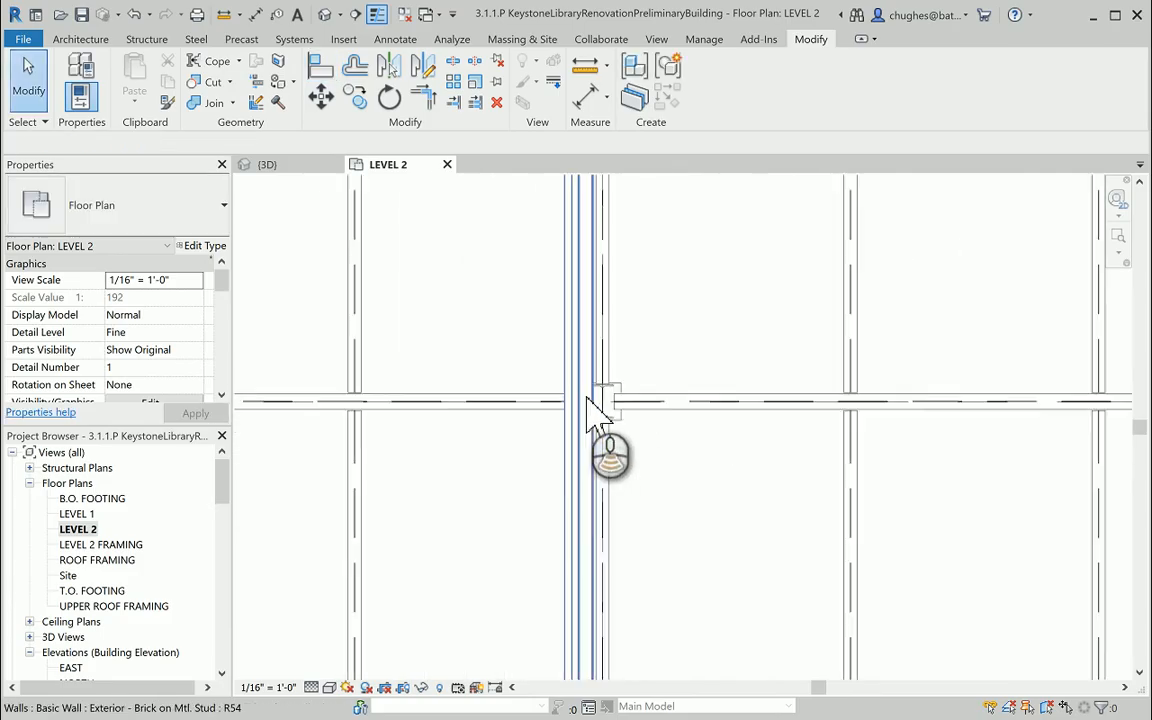
pyautogui.click(323, 16)
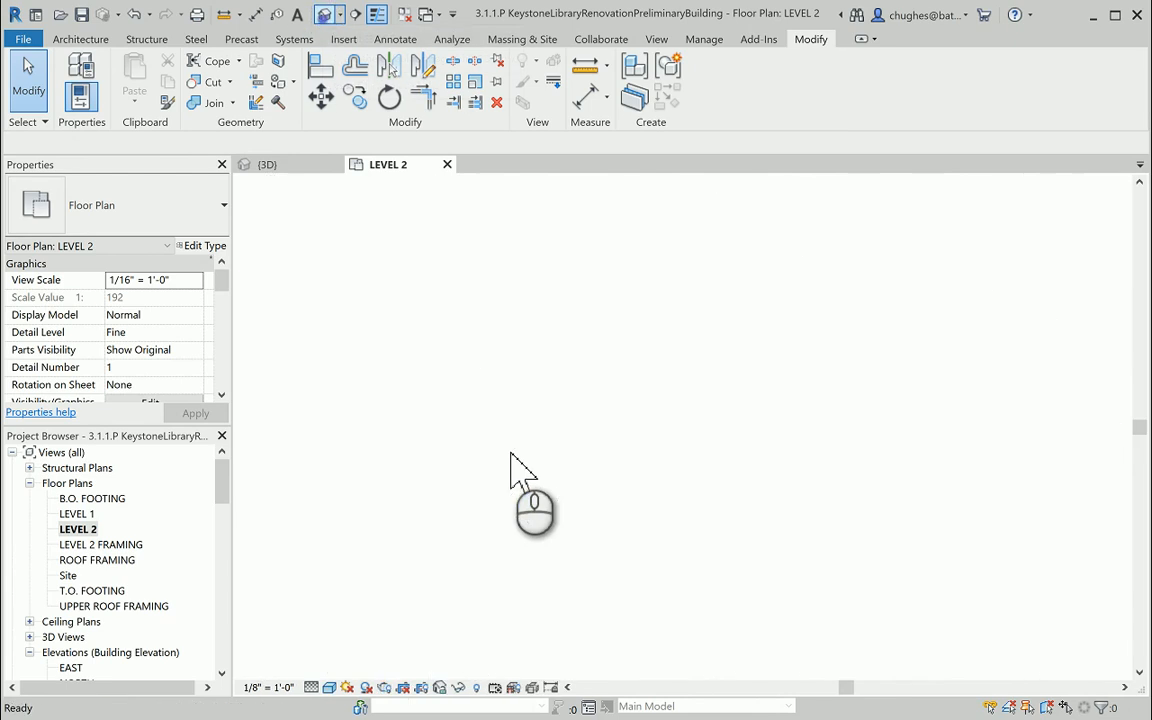
# Change the upper brick wall's type to Exterior - Brick on Mtl. Stud 2 and inspect its top edge.
pyautogui.scroll(5, 700, 420)
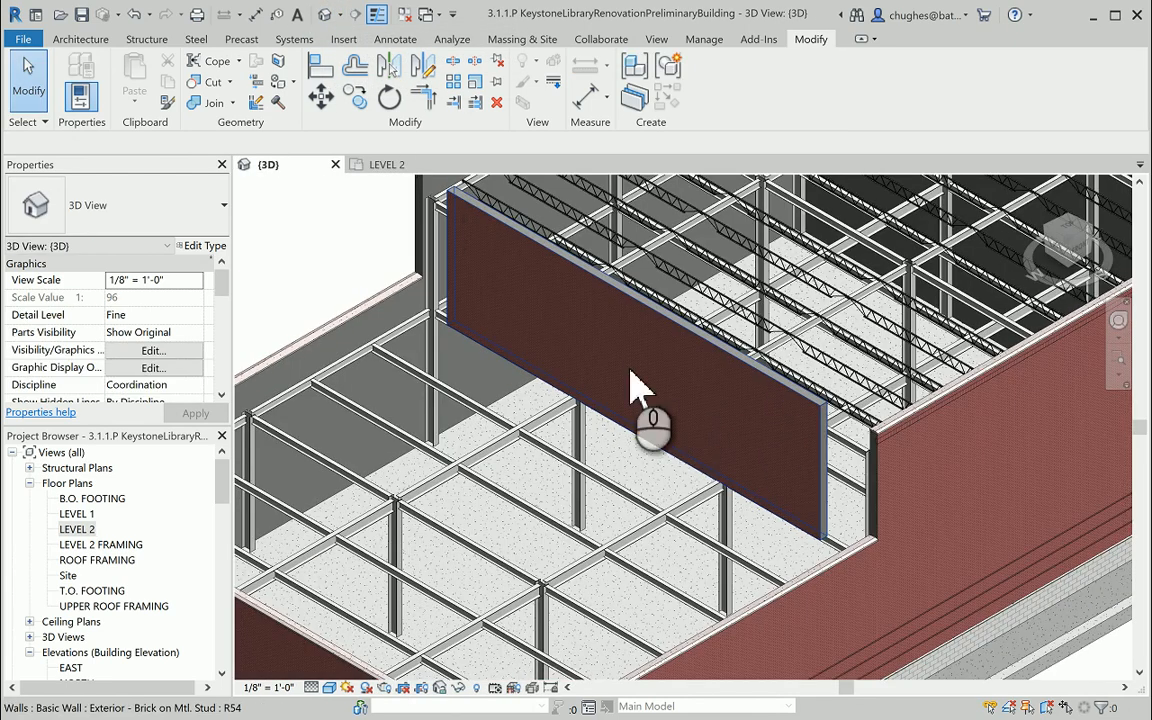
pyautogui.scroll(4, 845, 425)
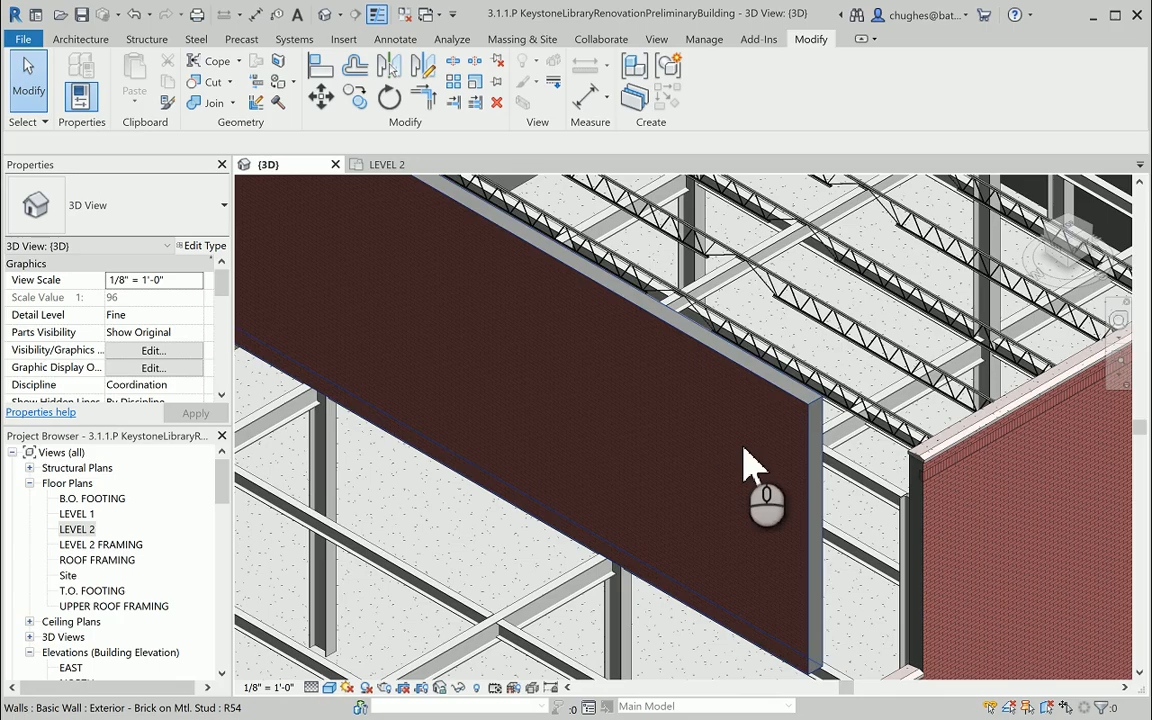
pyautogui.scroll(-2, 740, 487)
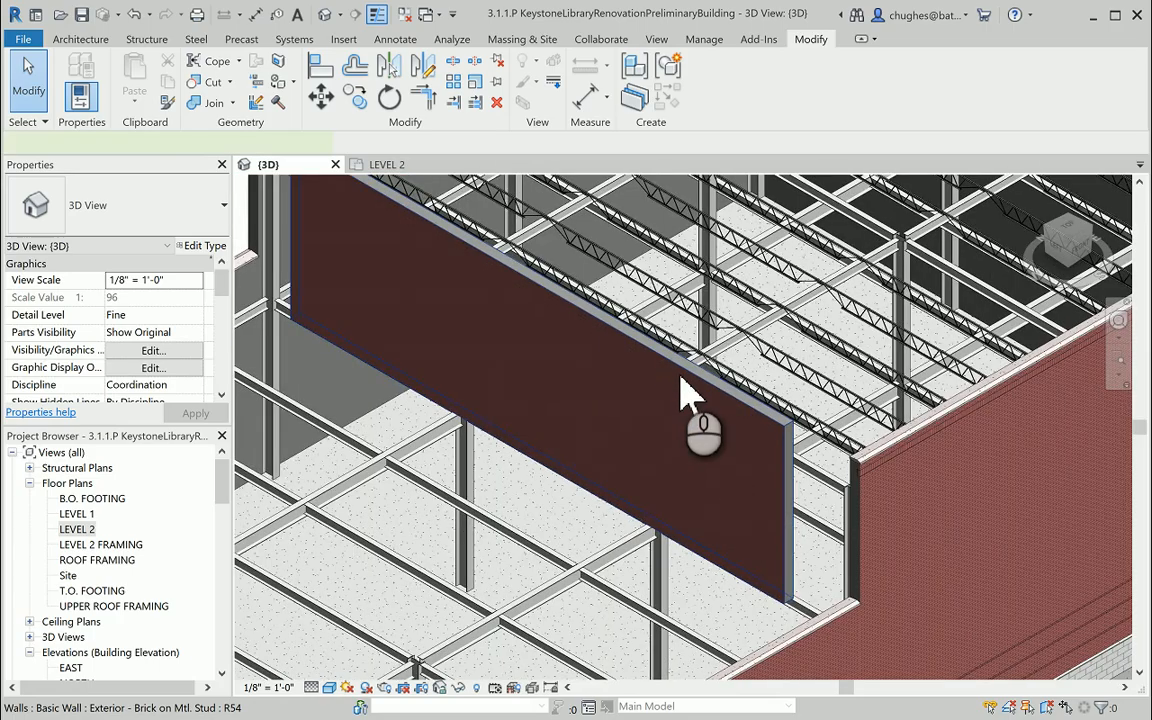
pyautogui.click(693, 380)
pyautogui.click(192, 225)
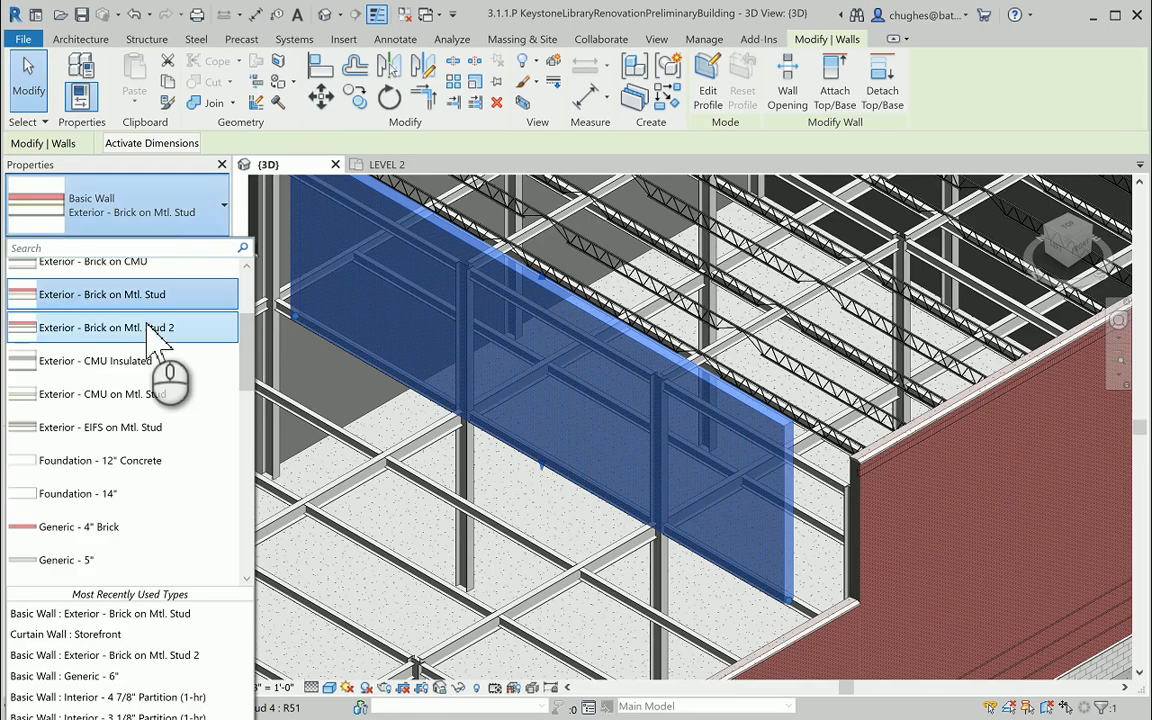
pyautogui.click(148, 324)
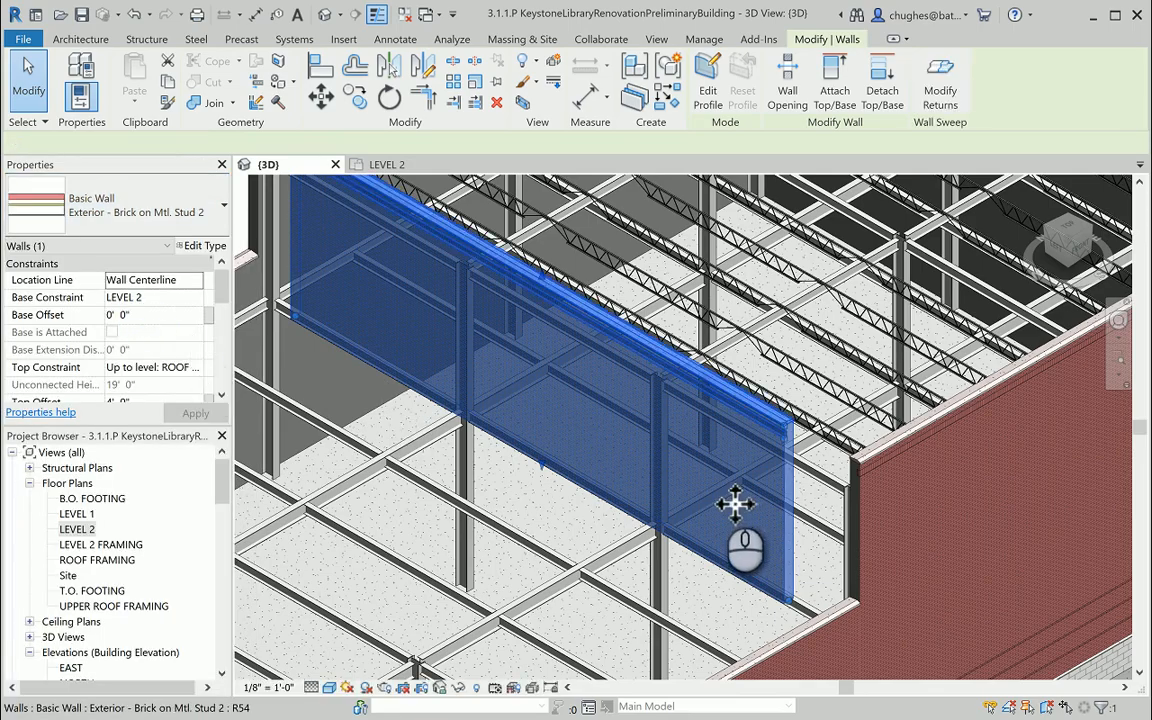
pyautogui.press('Escape')
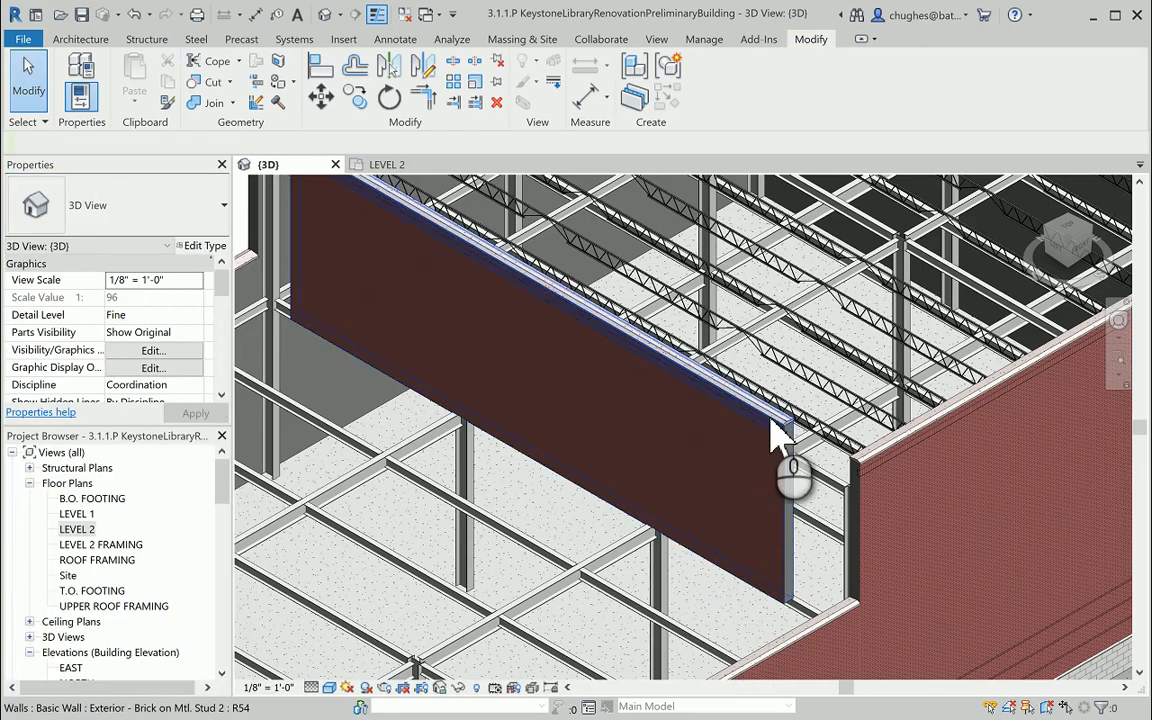
pyautogui.scroll(4, 777, 439)
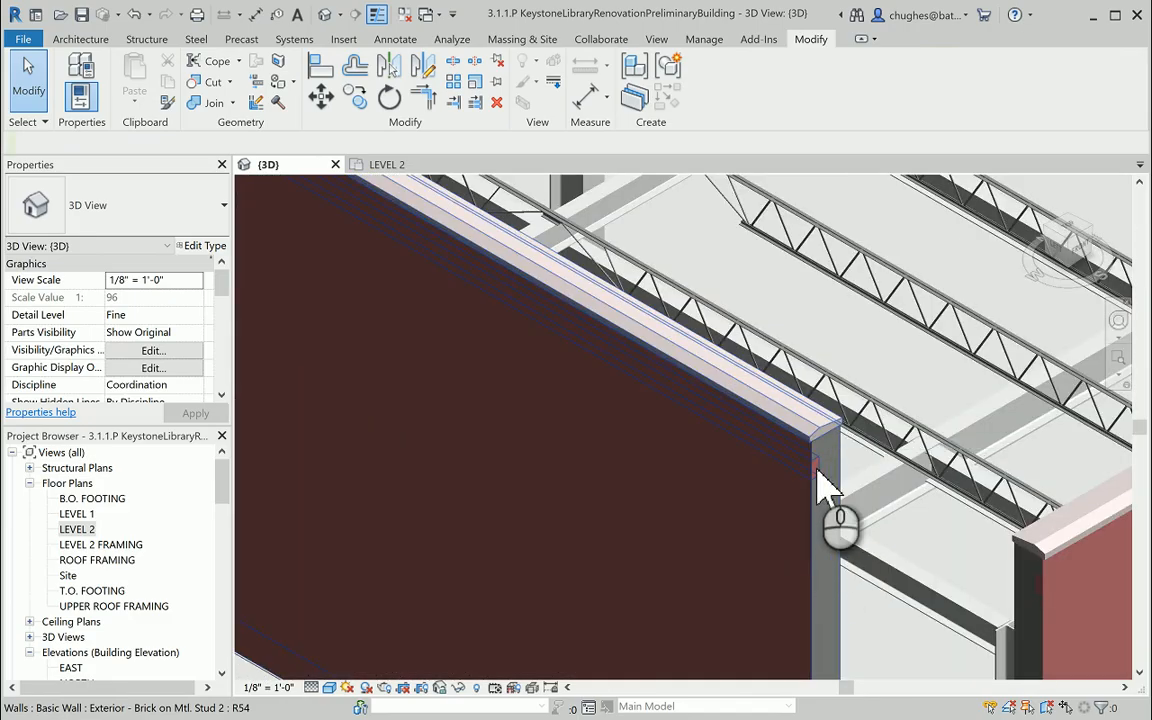
pyautogui.scroll(-6, 818, 485)
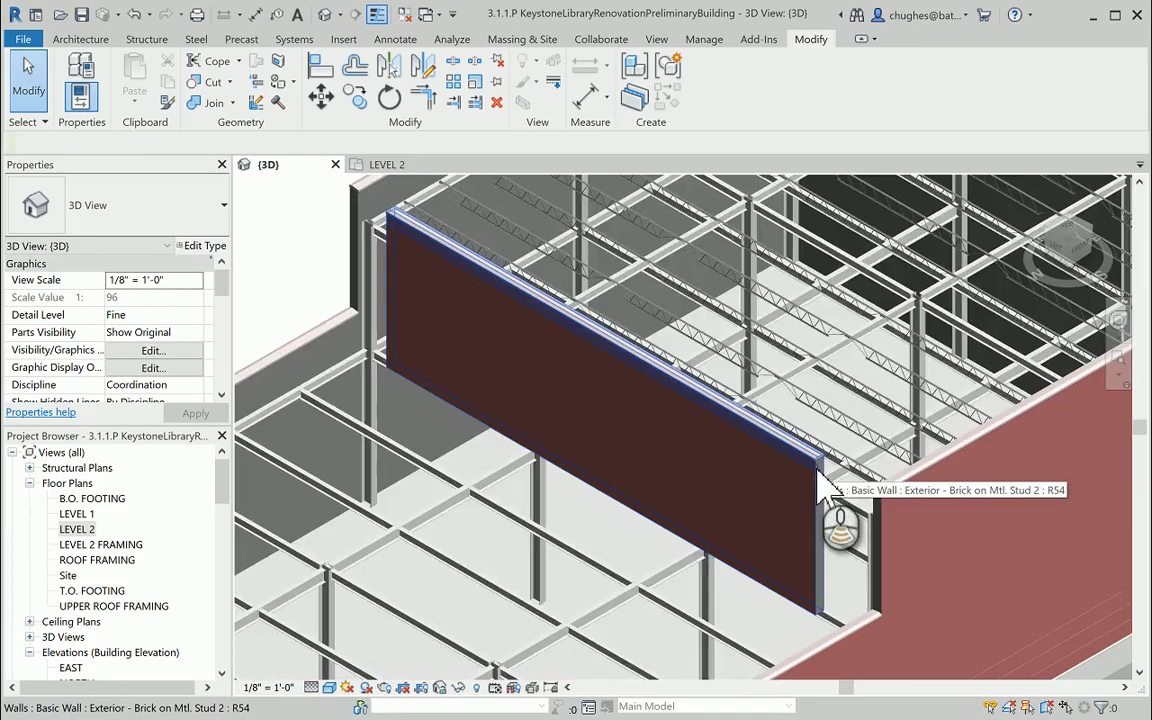
# Trim/extend the upper brick wall's north end to a corner with the north exterior wall and inspect the joint.
pyautogui.click(380, 257)
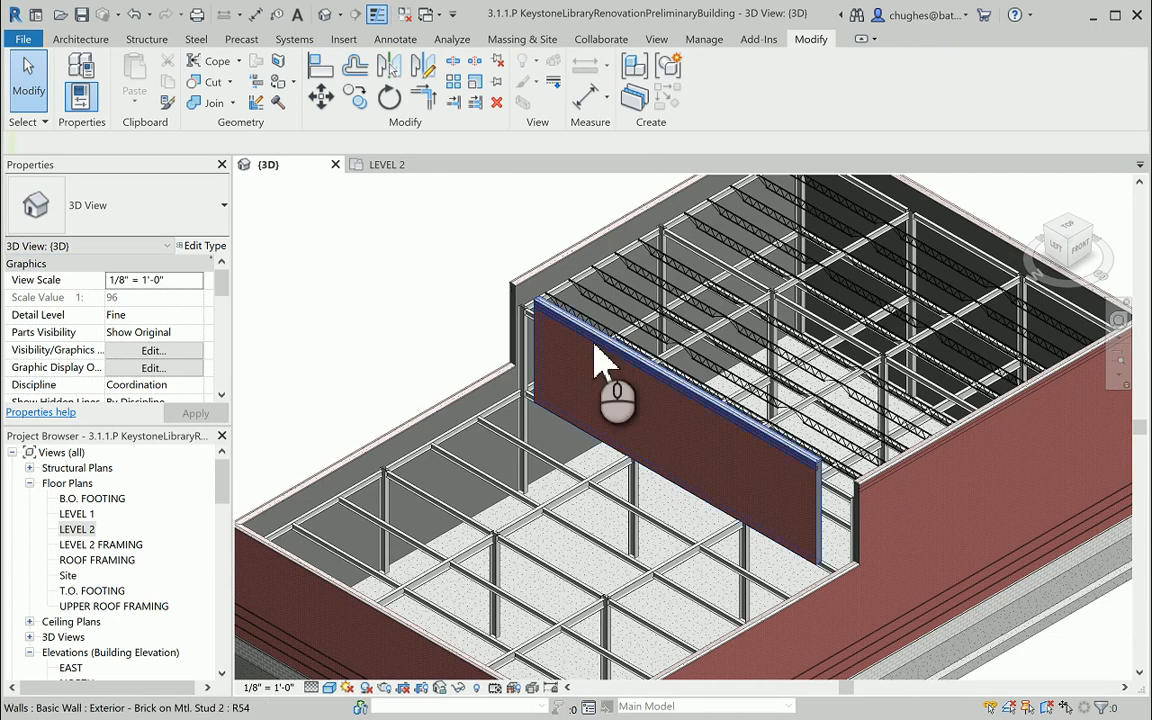
pyautogui.click(592, 378)
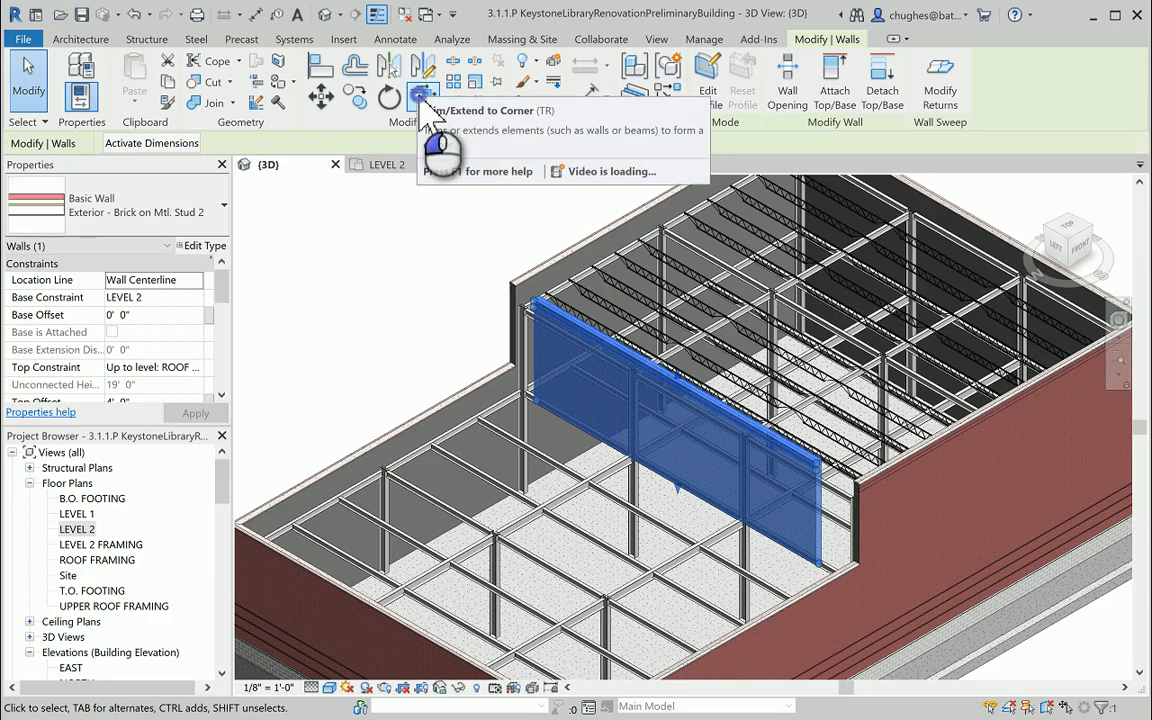
pyautogui.click(426, 104)
pyautogui.click(540, 365)
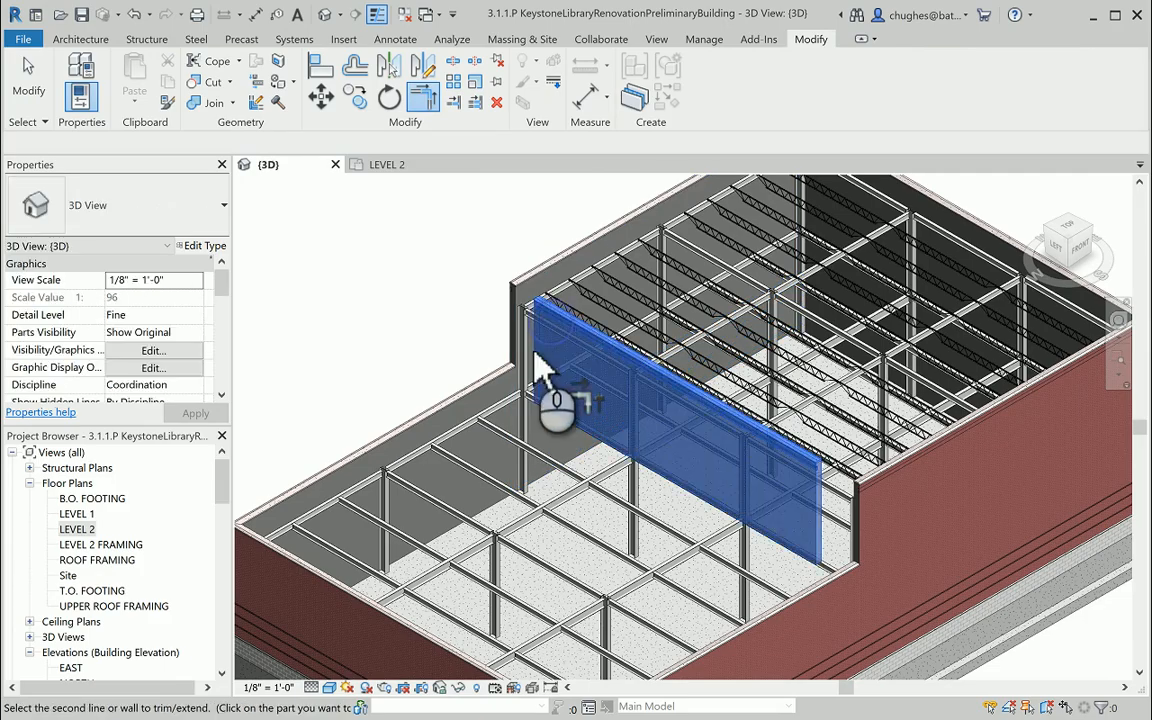
pyautogui.click(529, 272)
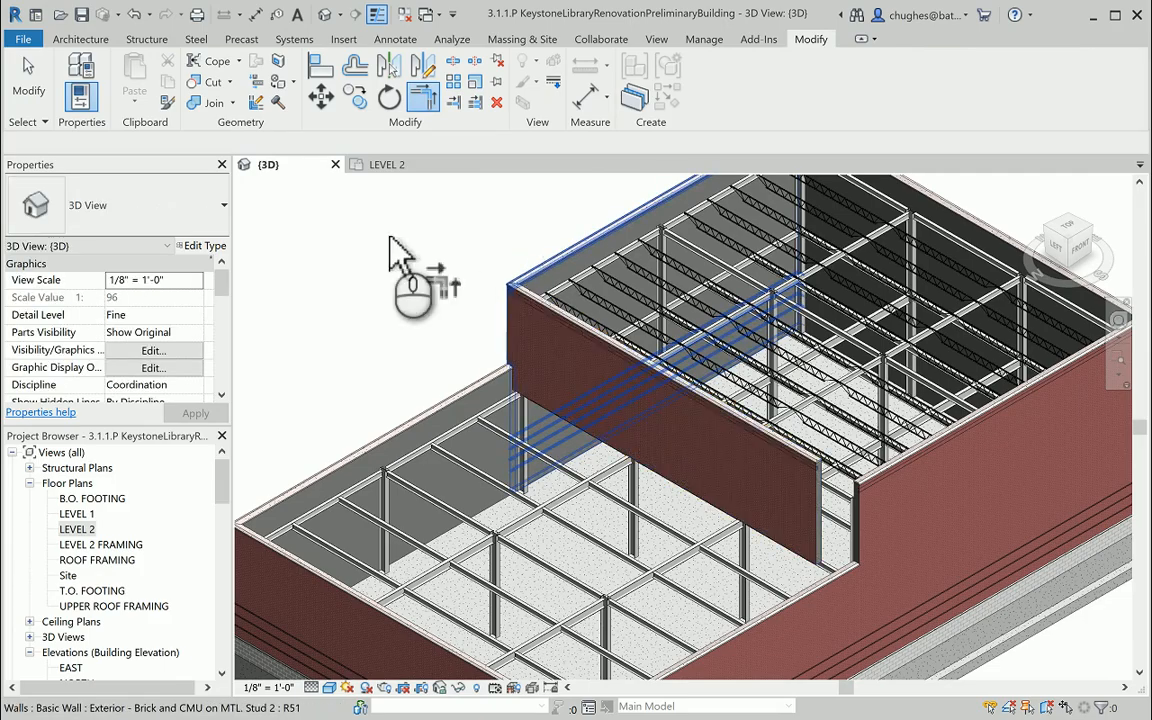
pyautogui.scroll(5, 520, 308)
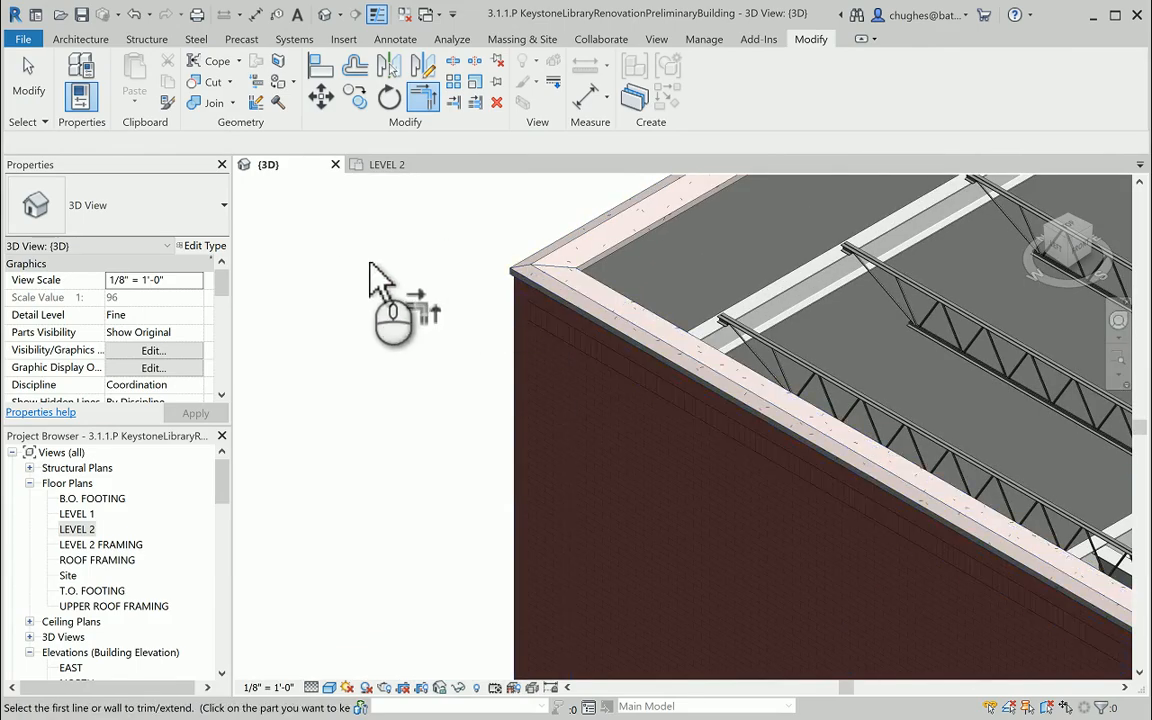
pyautogui.scroll(-5, 358, 266)
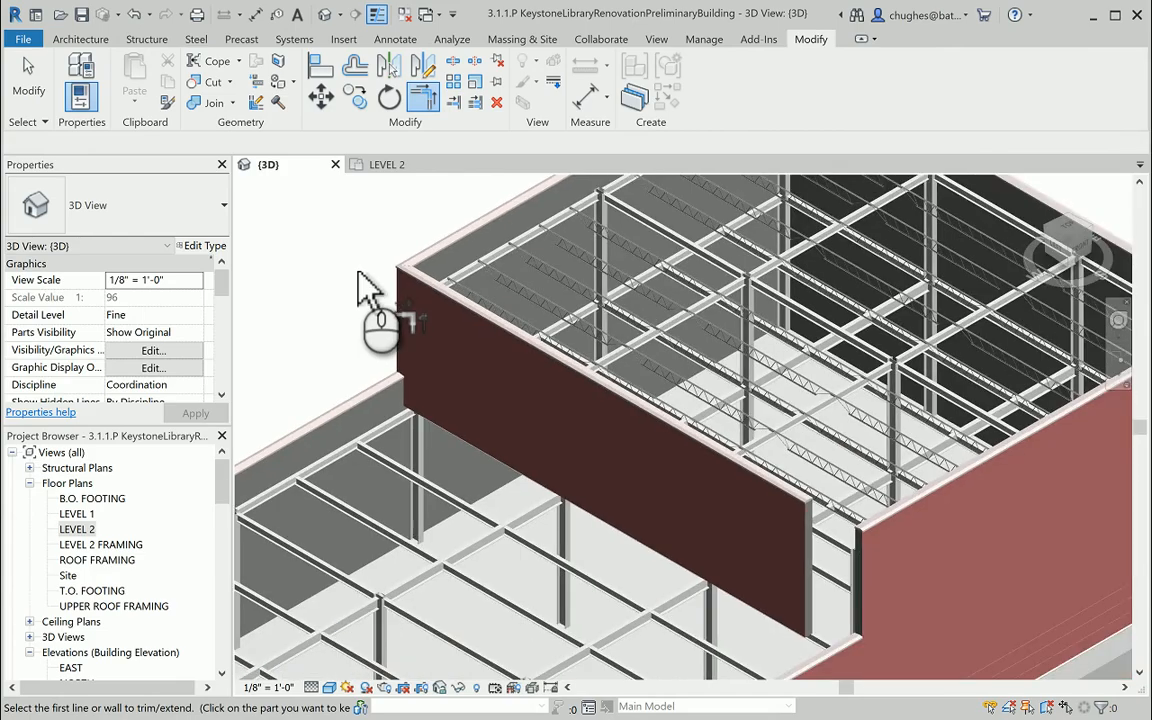
# Trim/extend the upper brick wall's south end to a corner with the south exterior wall and end the command.
pyautogui.moveTo(373, 300); pyautogui.dragTo(303, 283, button='middle')
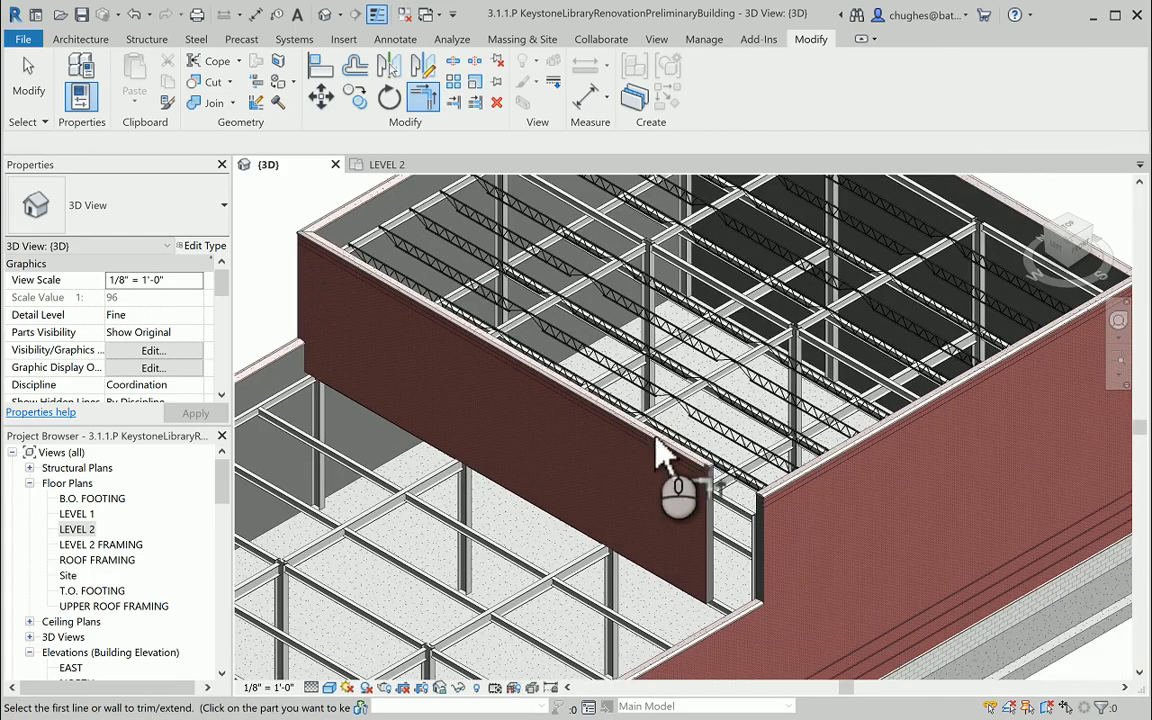
pyautogui.click(660, 460)
pyautogui.click(783, 510)
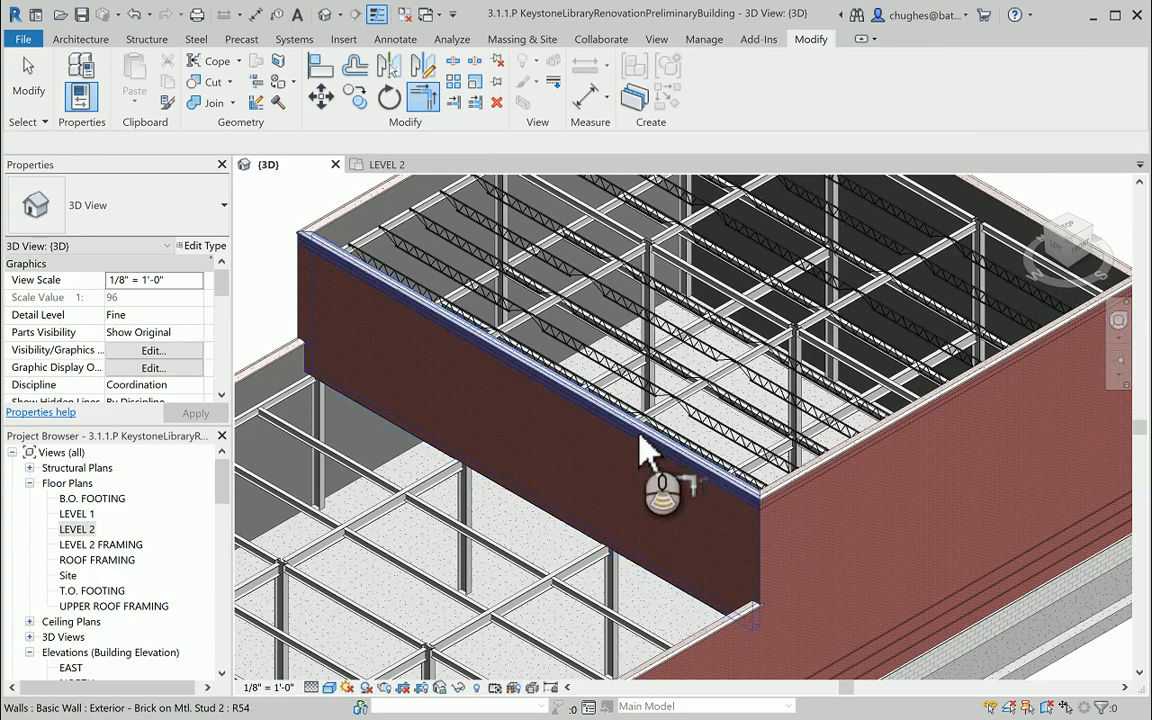
pyautogui.scroll(-2, 636, 426)
pyautogui.rightClick(292, 220)
pyautogui.click(296, 232)
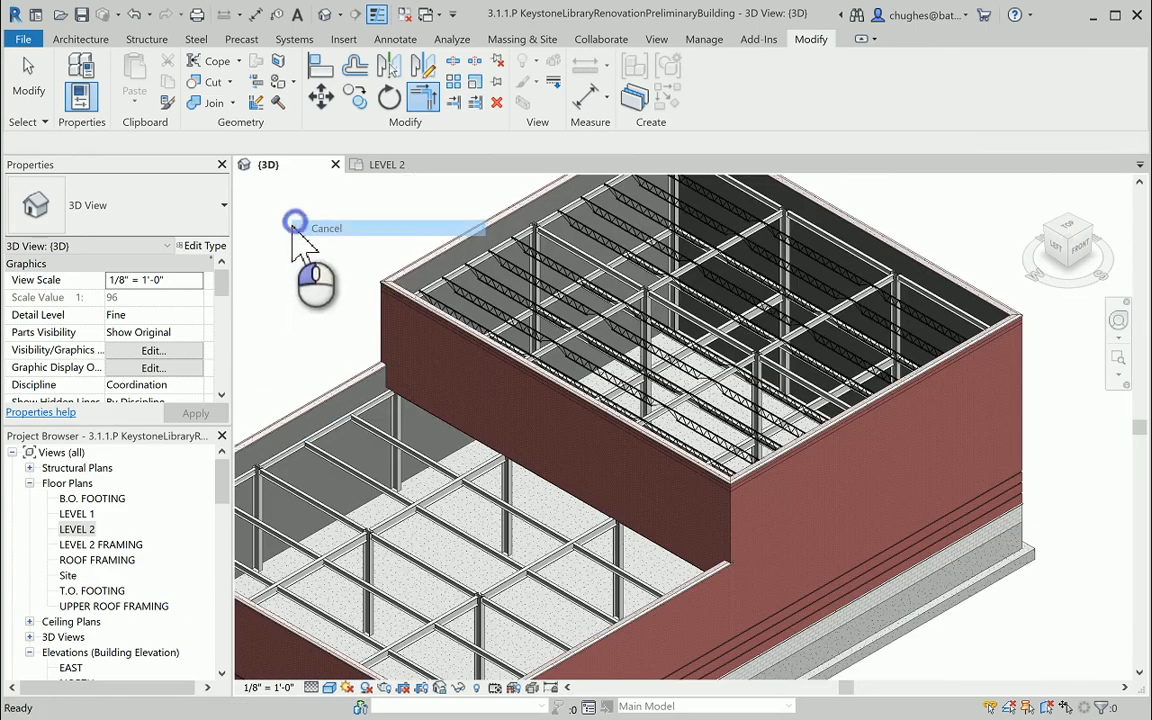
pyautogui.rightClick(290, 226)
pyautogui.click(296, 234)
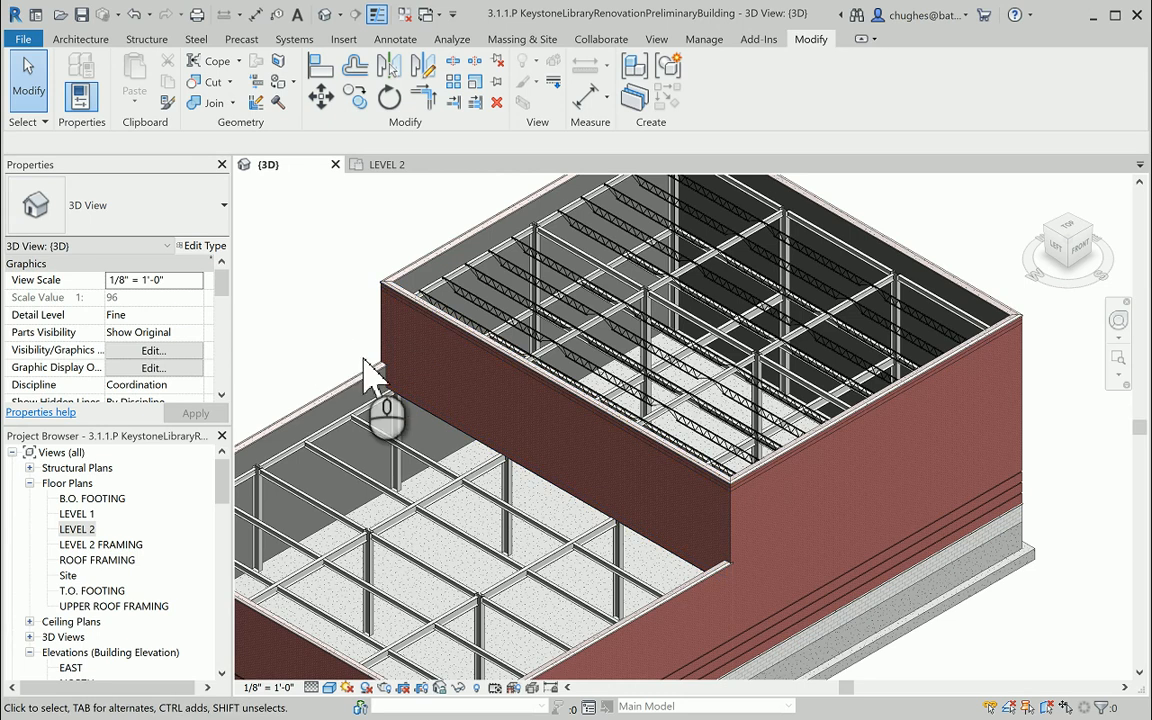
# Return the 3D view to its home view to review the whole building.
pyautogui.moveTo(366, 353); pyautogui.dragTo(463, 337, button='middle')
pyautogui.scroll(-1, 468, 337)
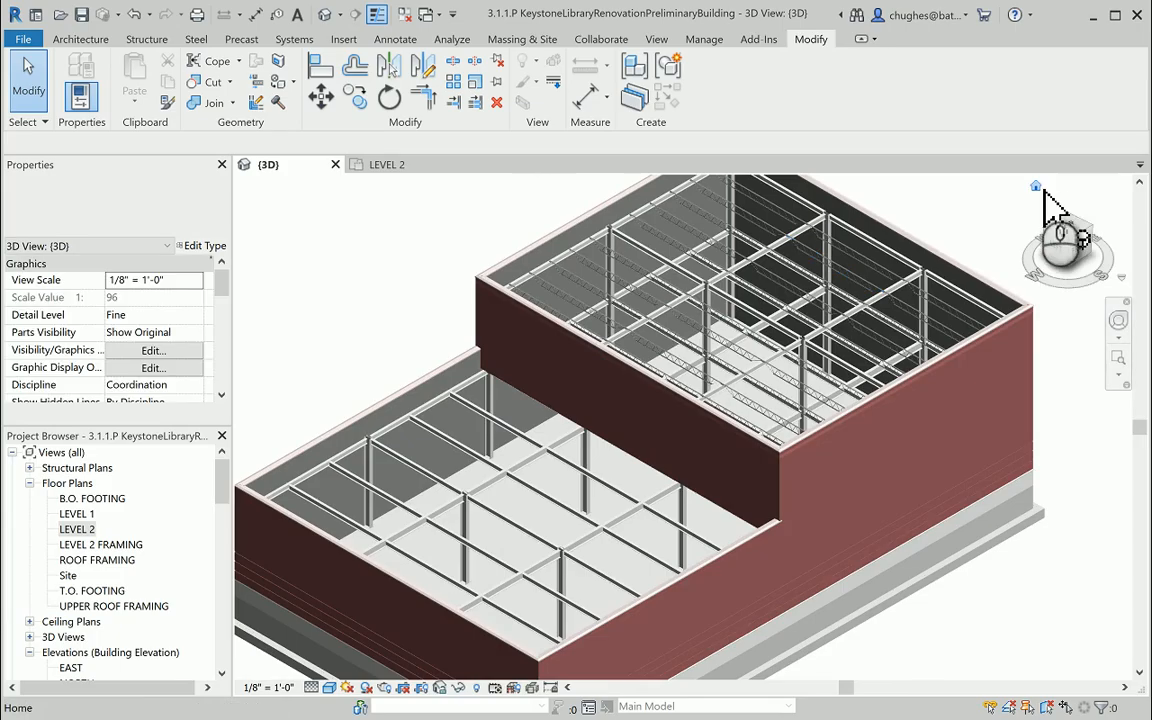
pyautogui.click(1078, 246)
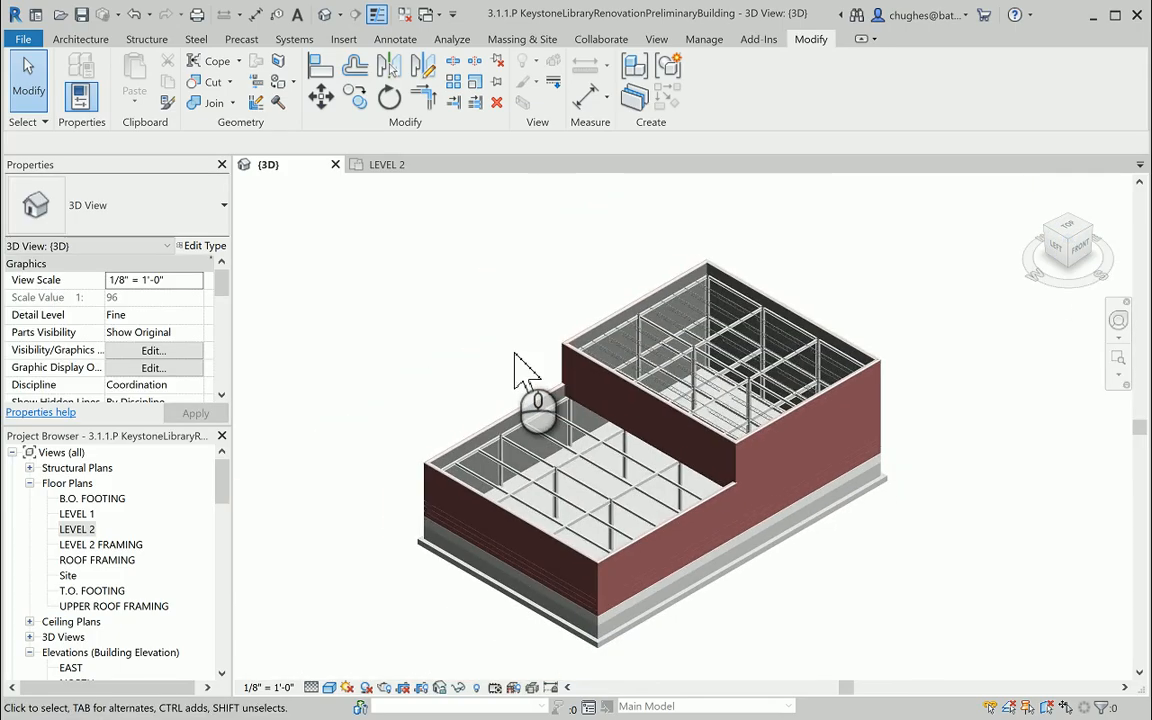